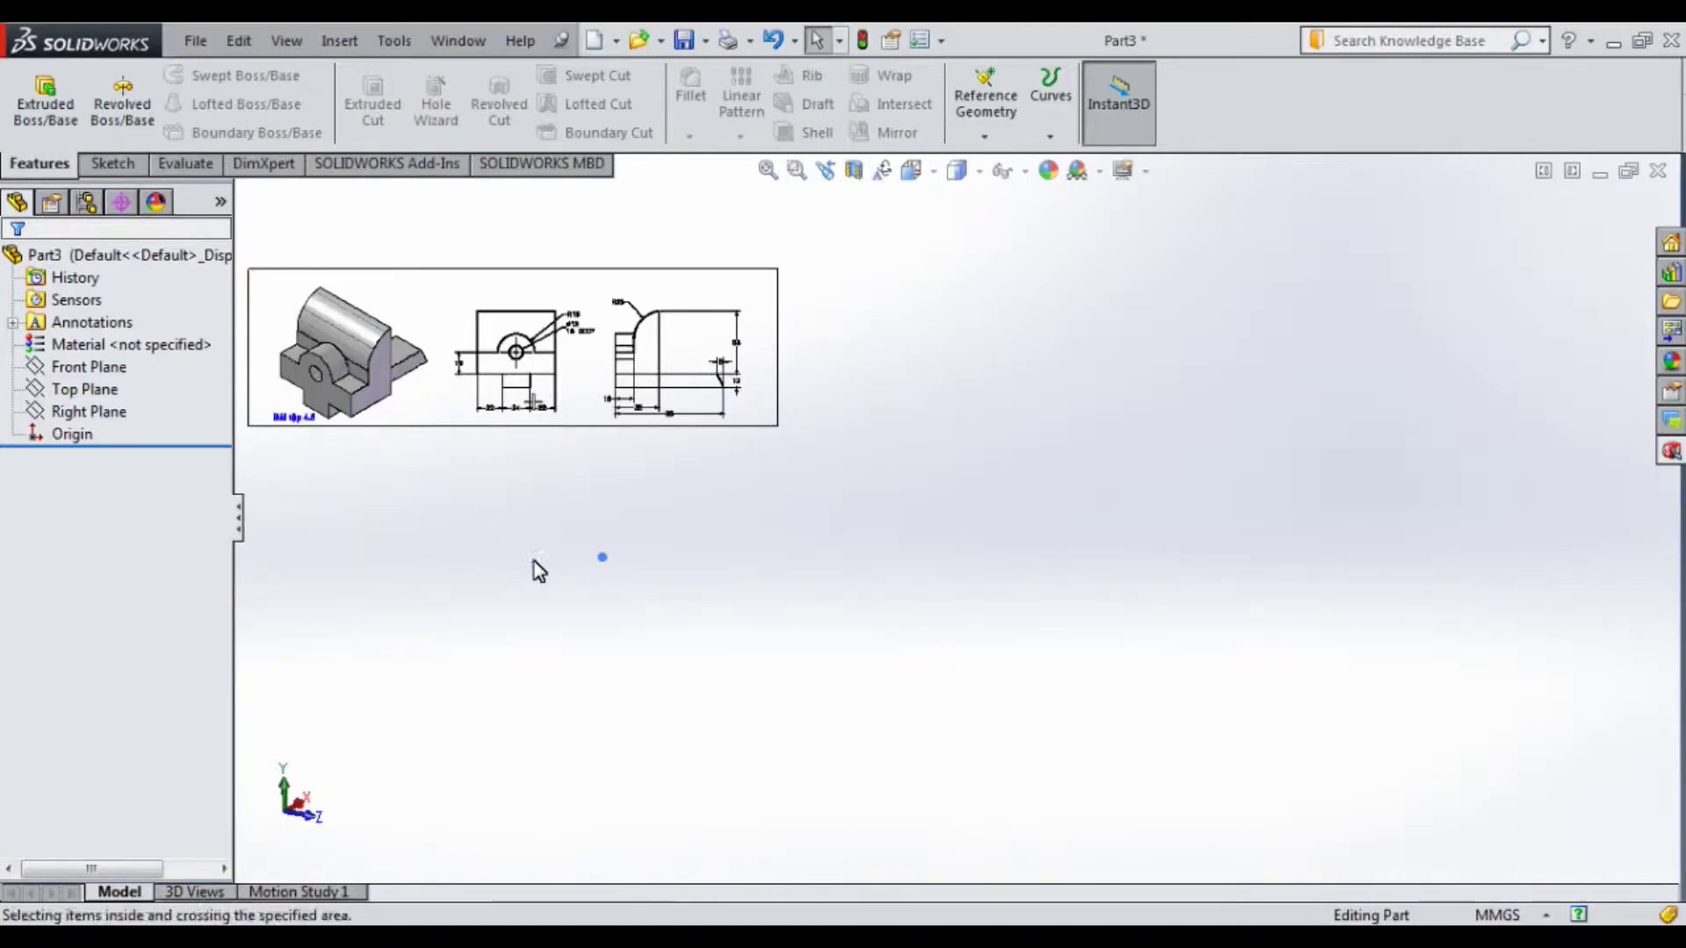
Step: Start a new sketch, Sketch3, on the Front Plane
right_click(80, 367)
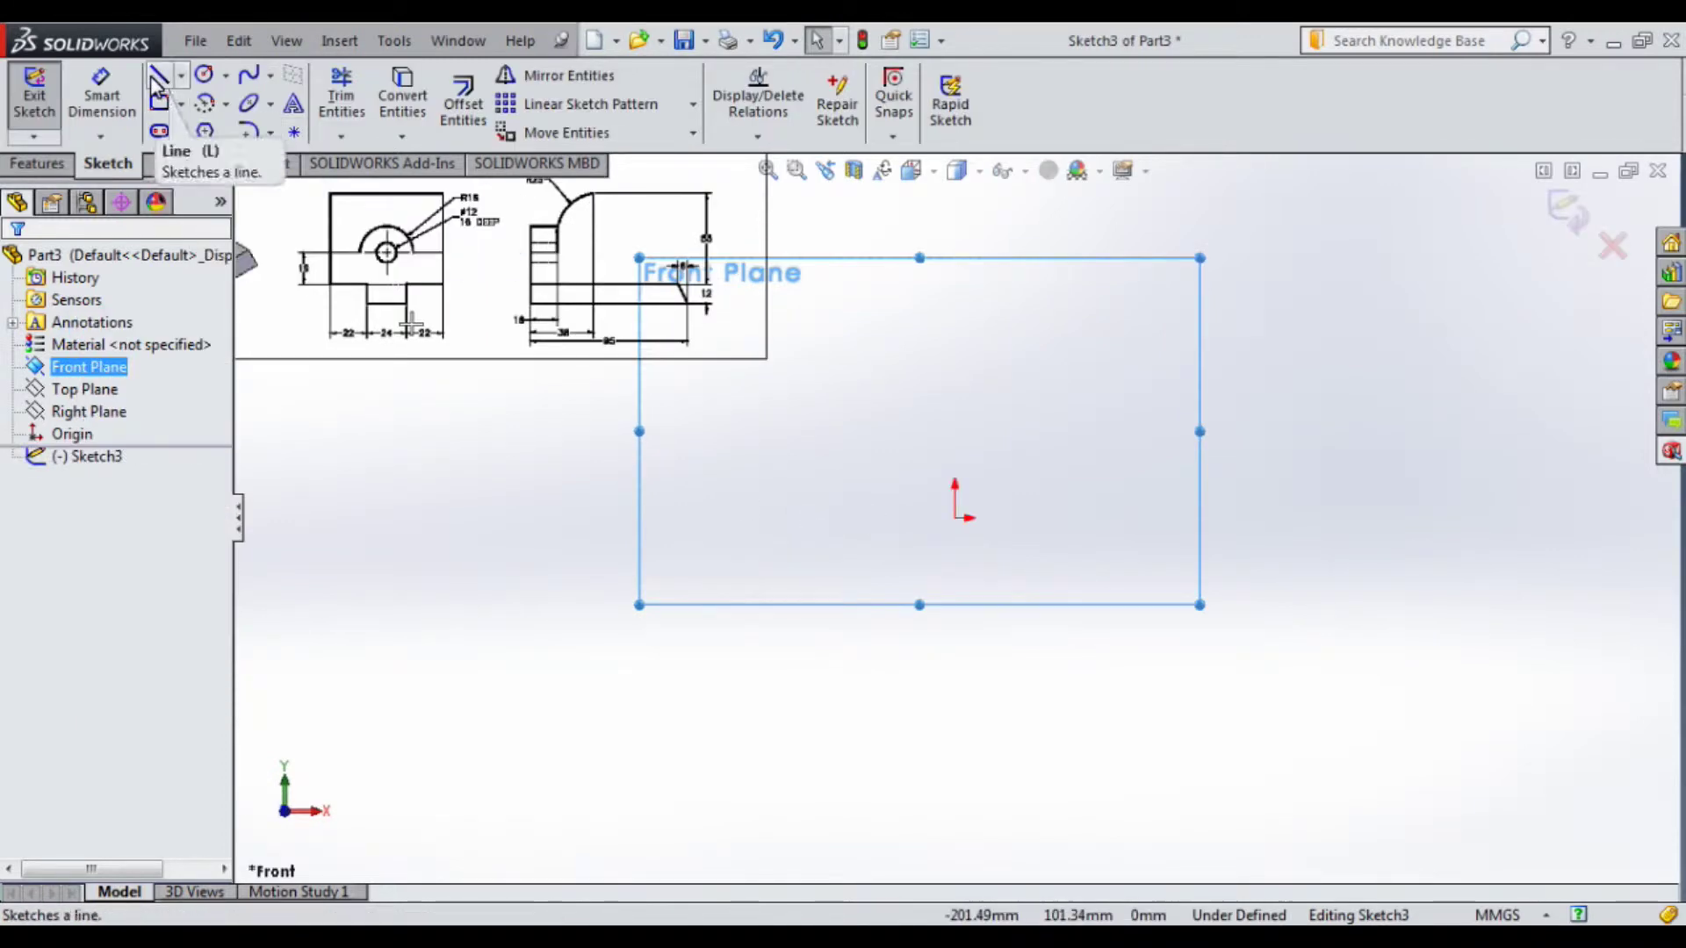
Step: Draw a vertical line up from the origin, then a base line left and a shorter left vertical line
click(159, 76)
click(955, 518)
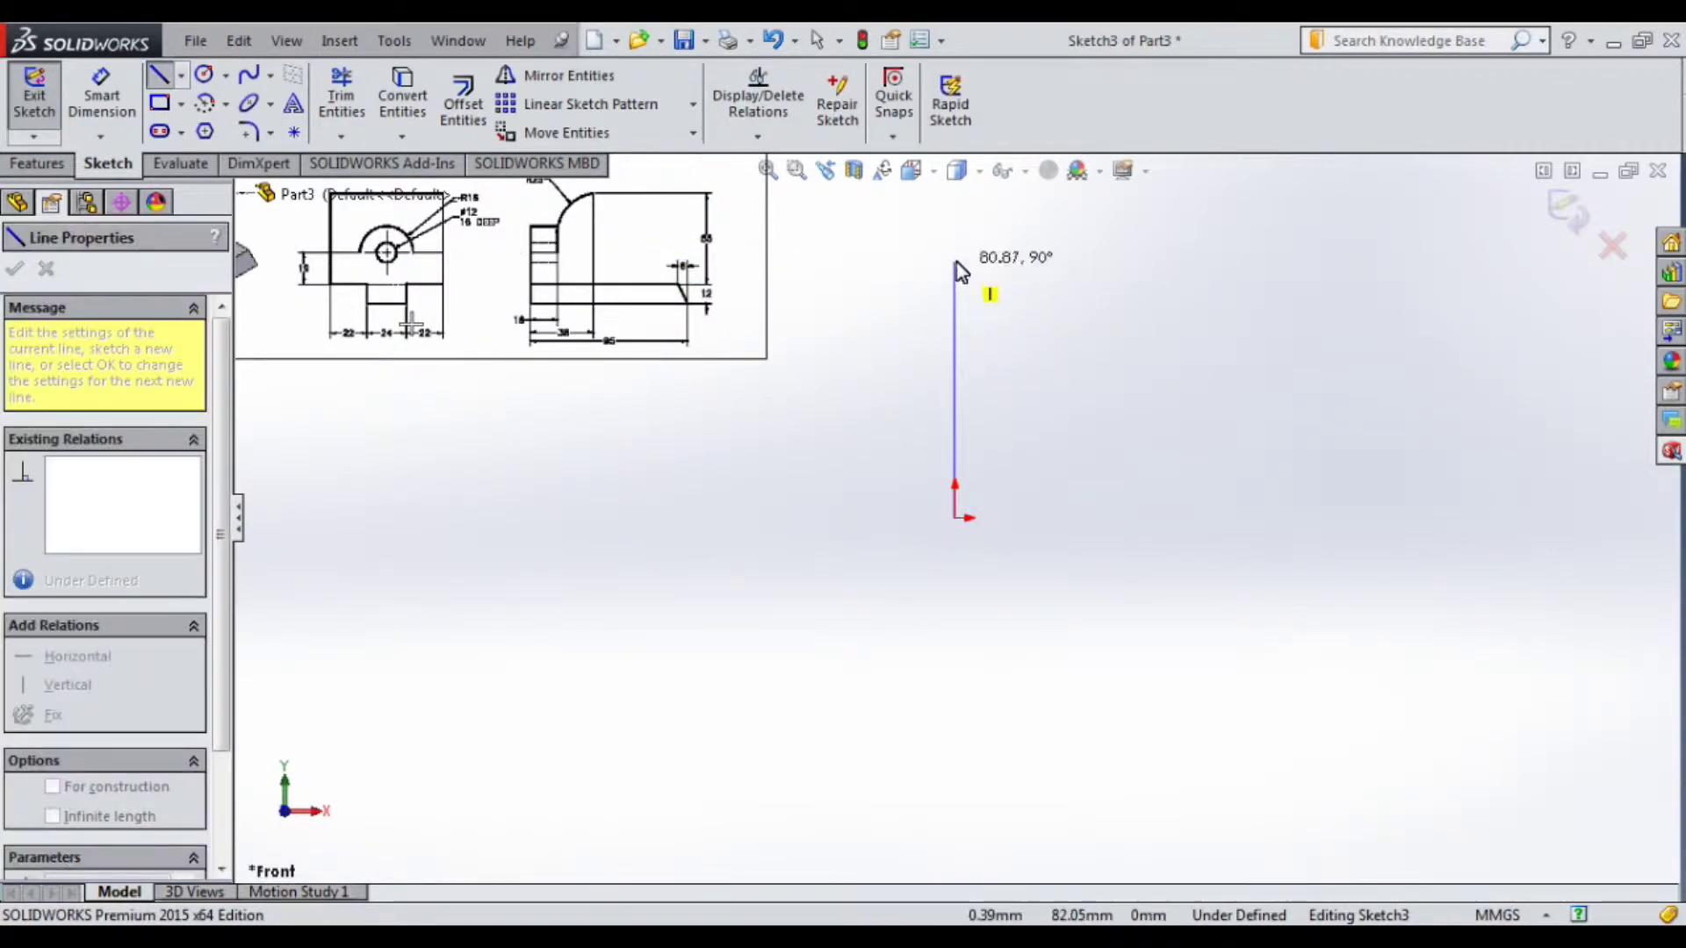
click(955, 253)
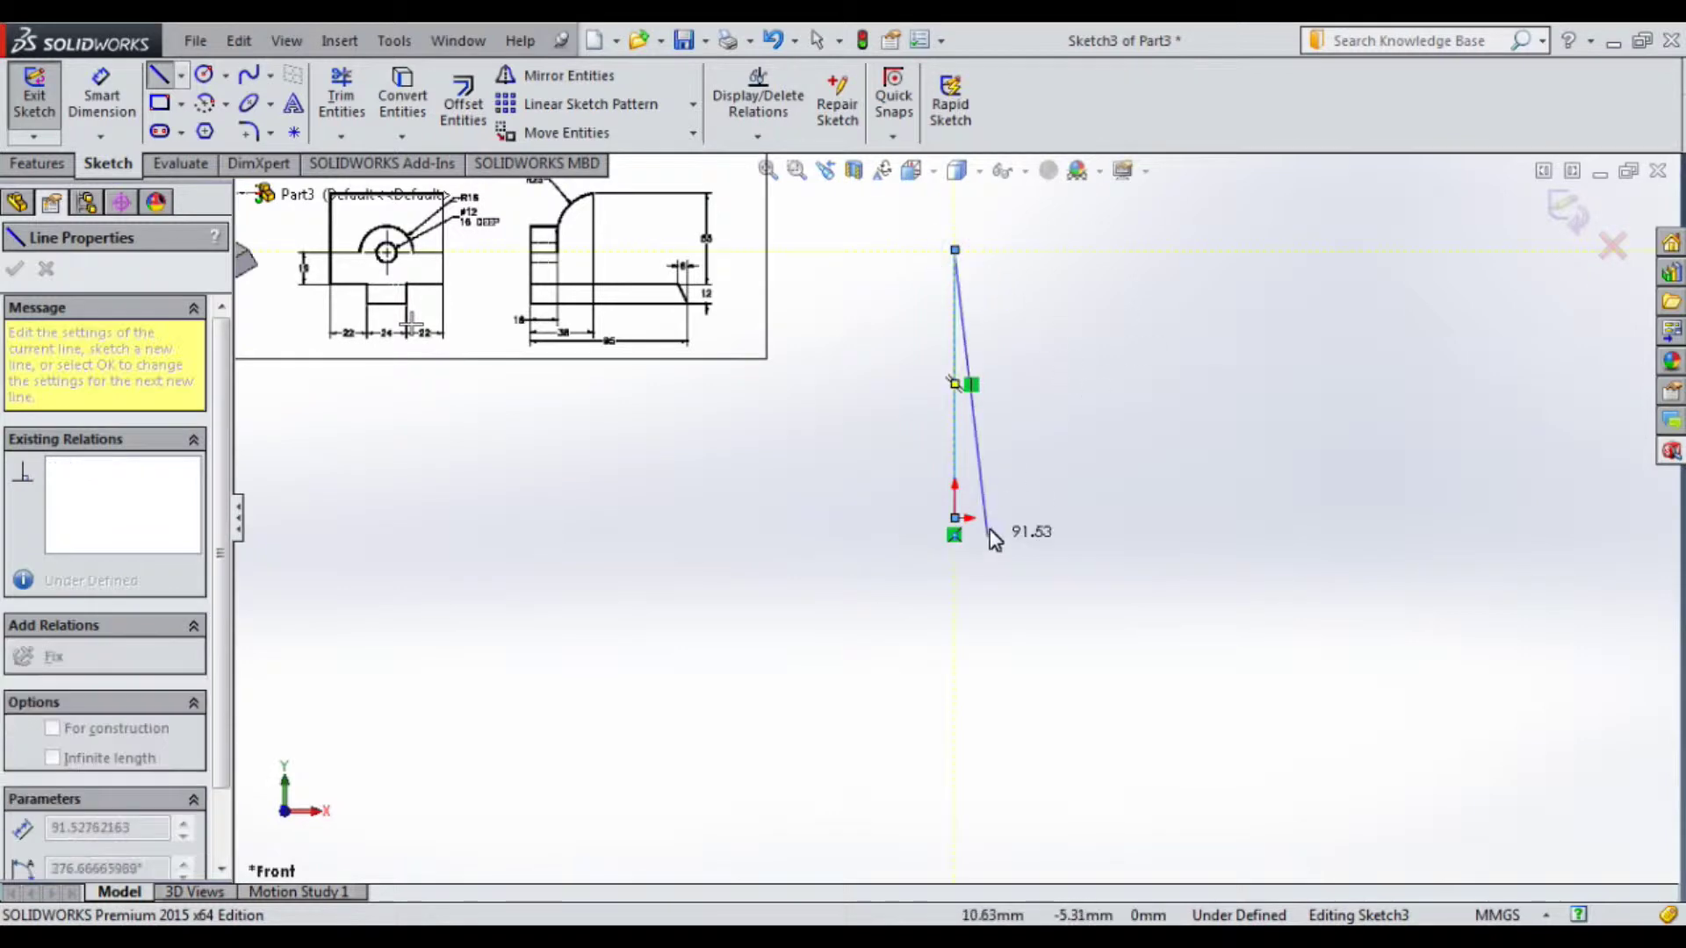
key(Escape)
key(l)
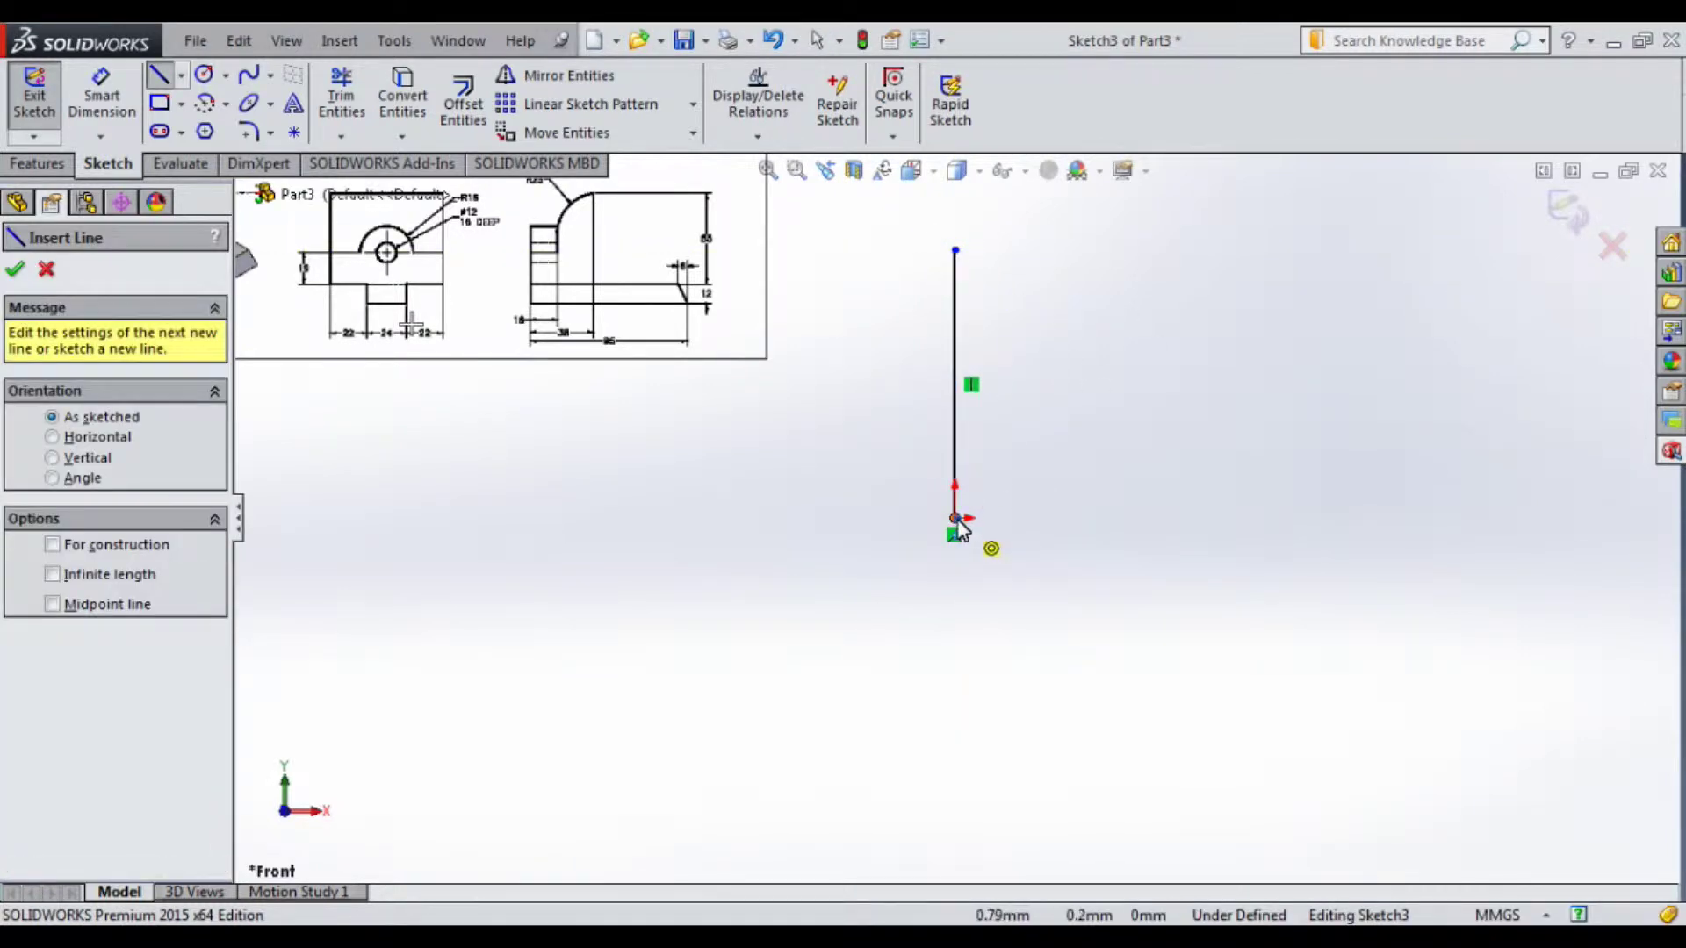
click(955, 518)
click(859, 519)
click(859, 362)
key(Escape)
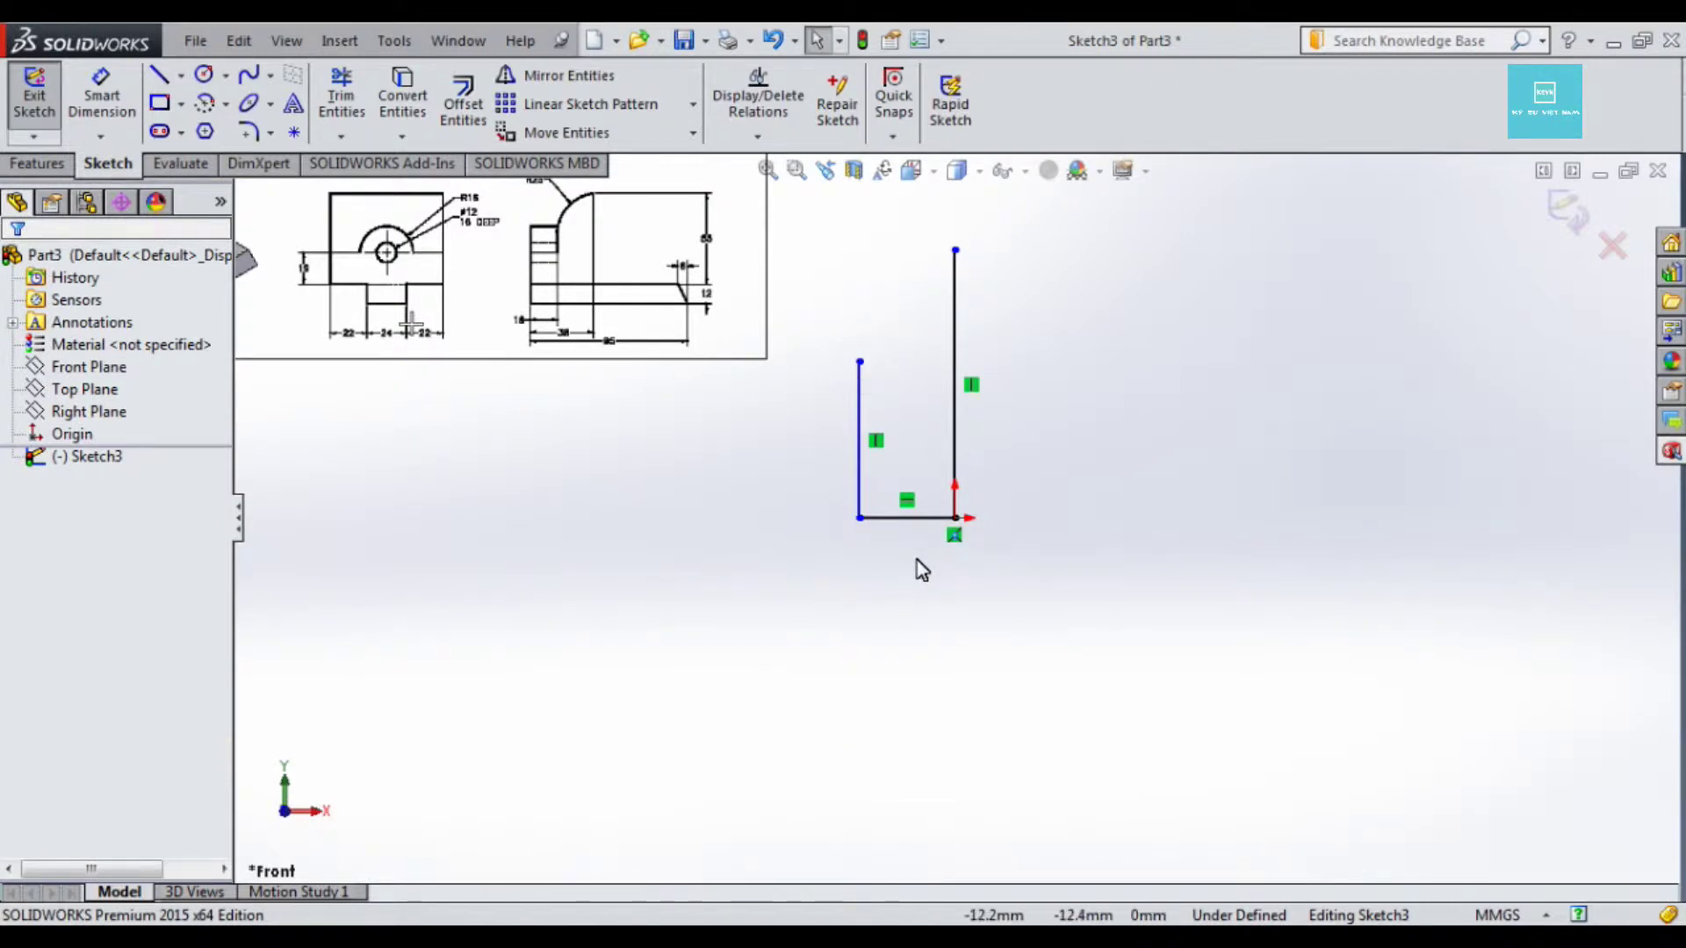
Step: Dimension the base line to 22 (38-16) and the right vertical line to 55
right_drag(921, 571, 914, 537)
click(910, 520)
click(917, 640)
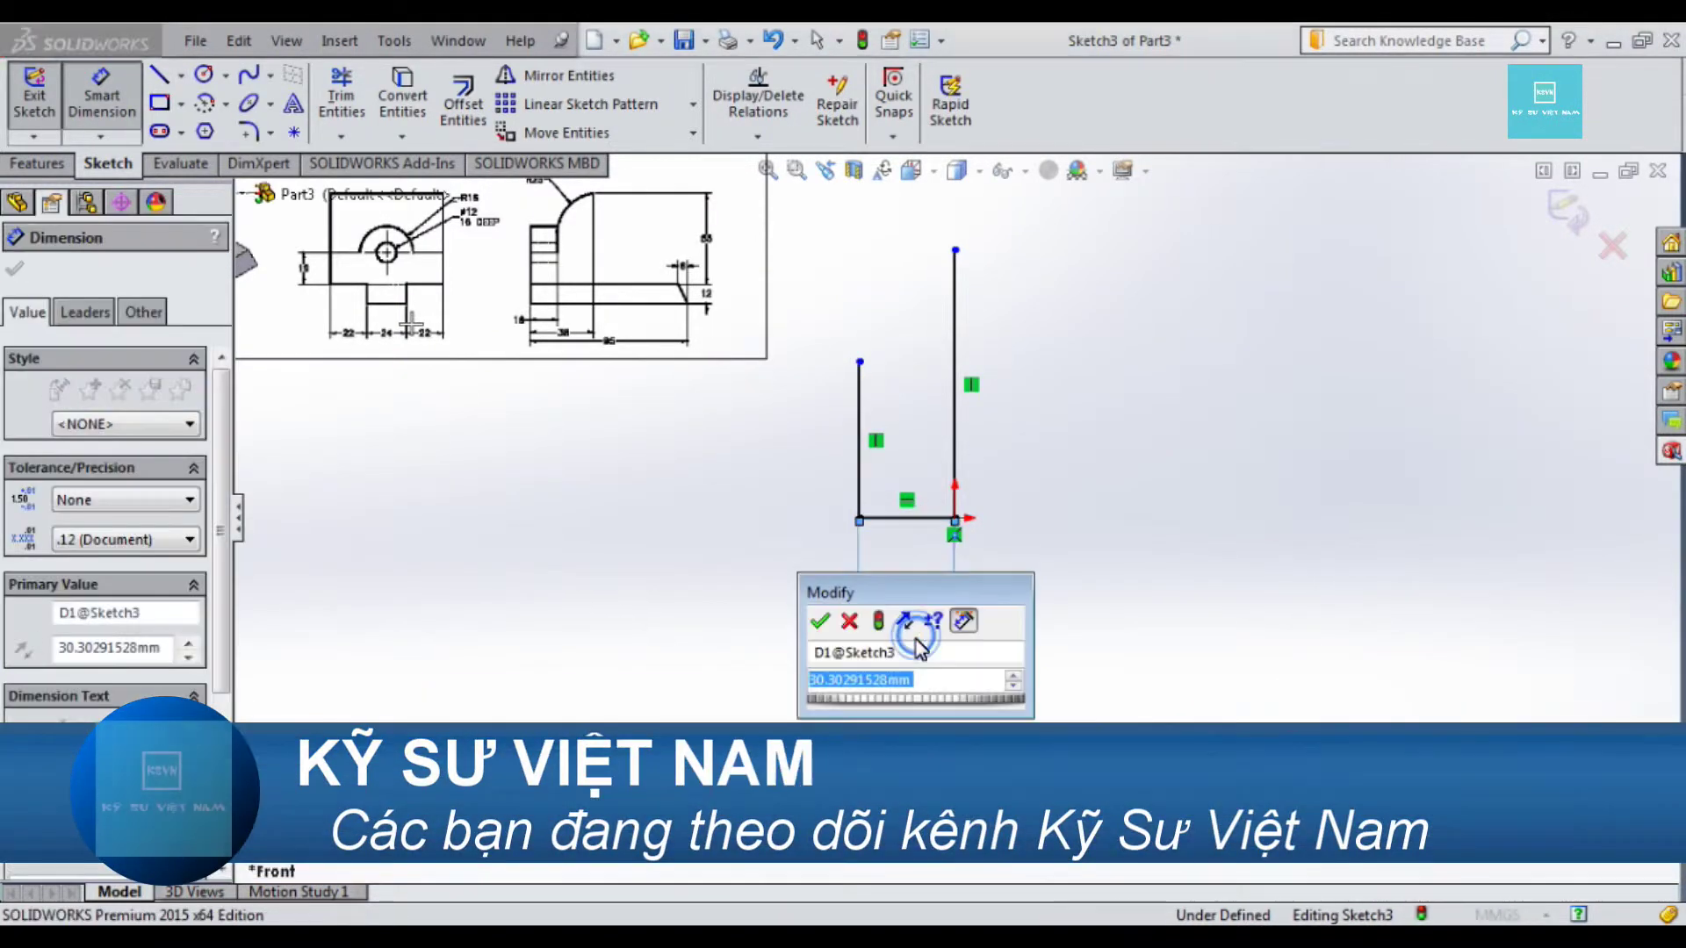
text(38-16)
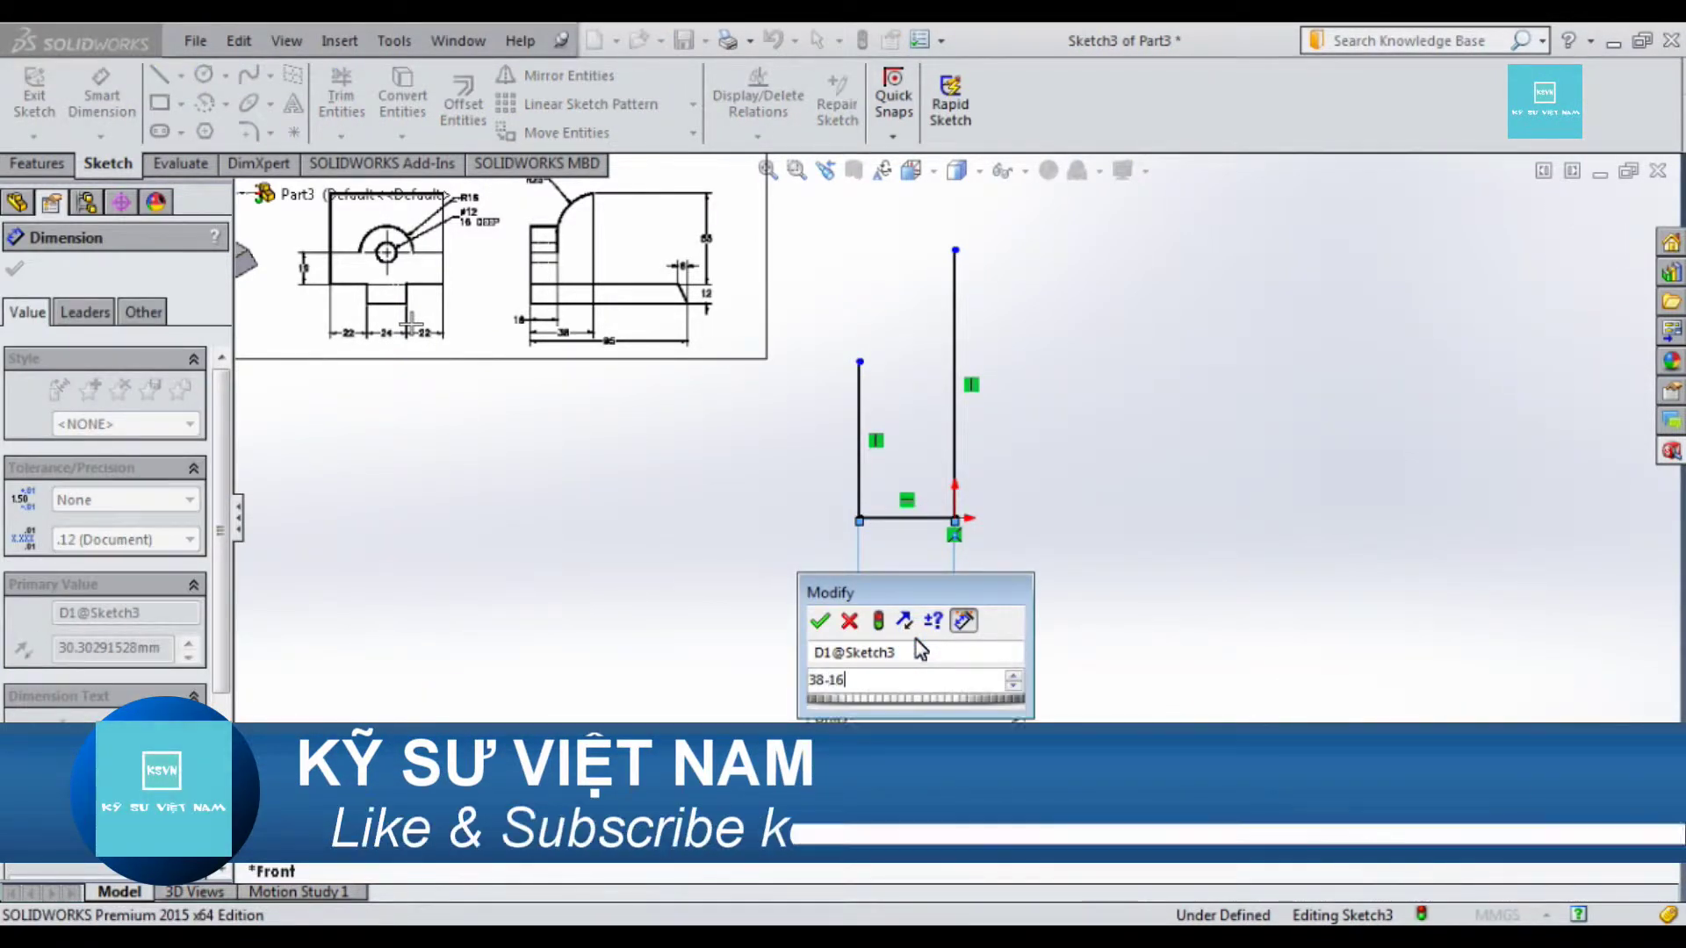
key(Return)
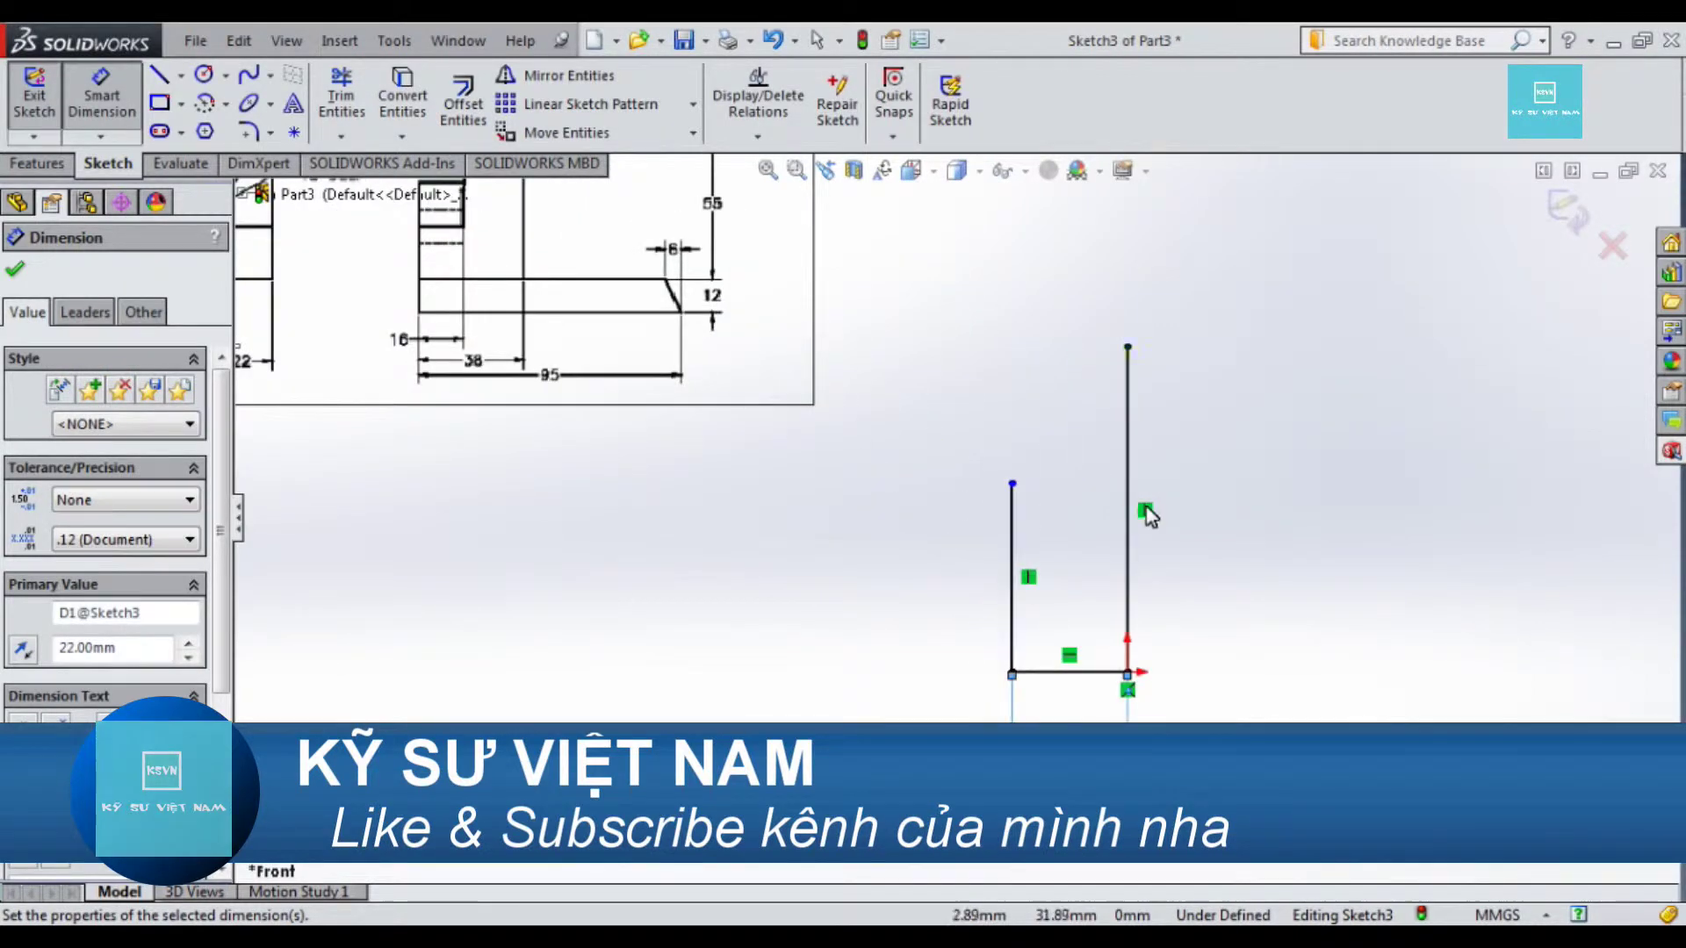
click(1145, 515)
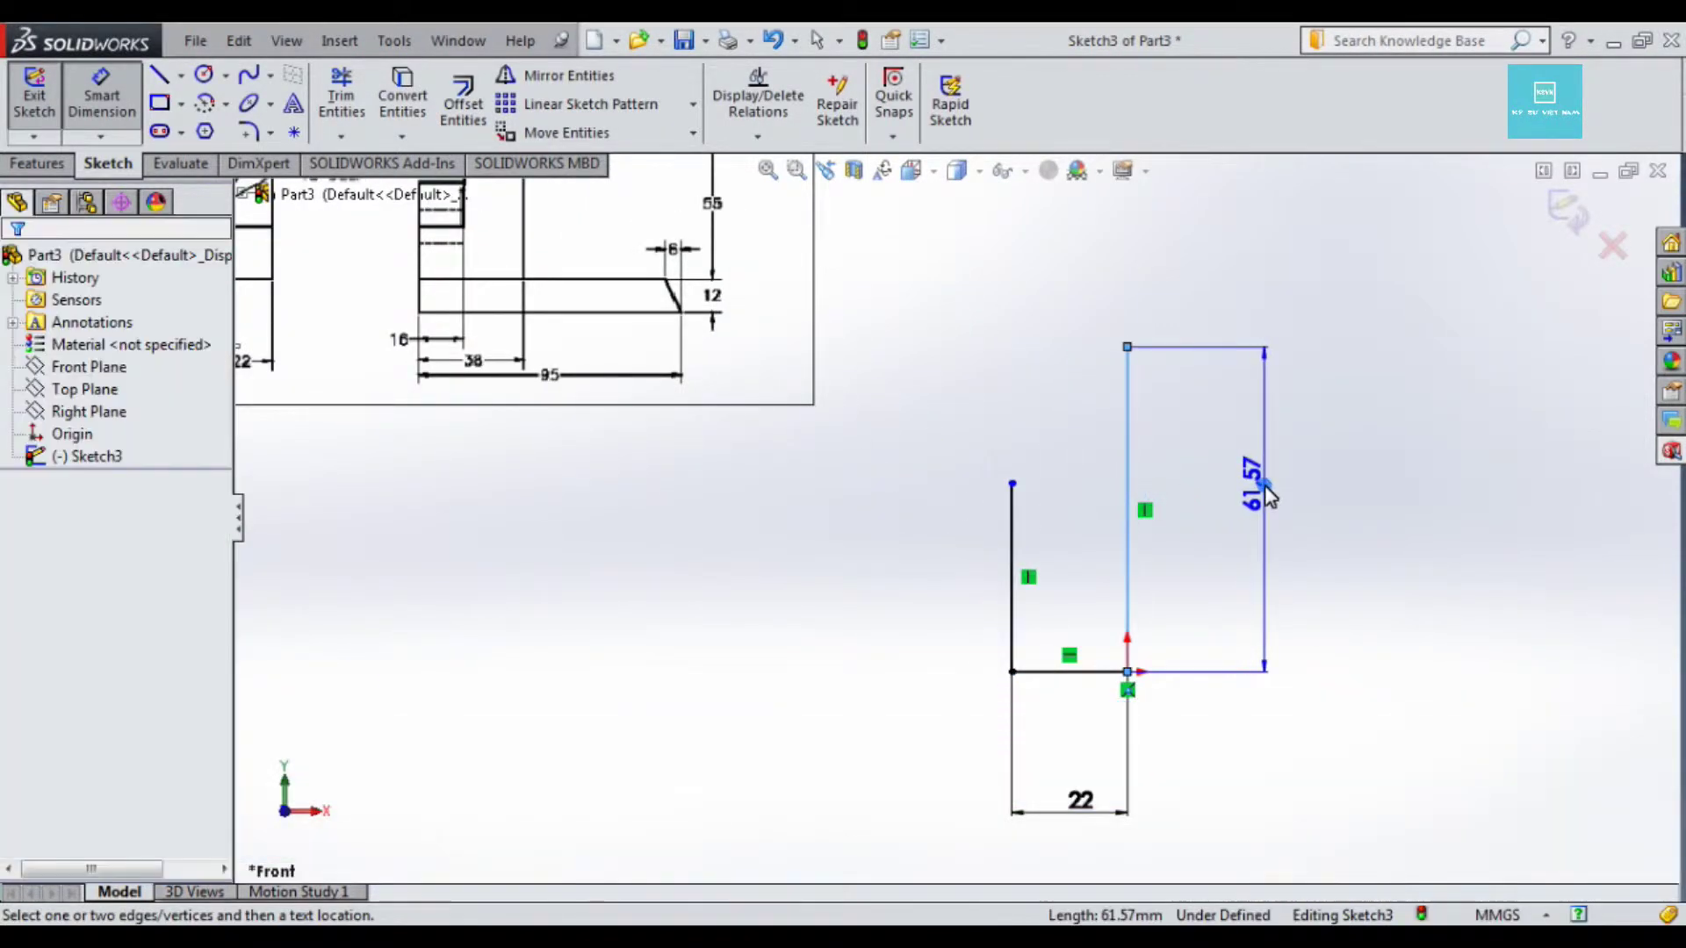
click(1258, 488)
text(55)
key(Return)
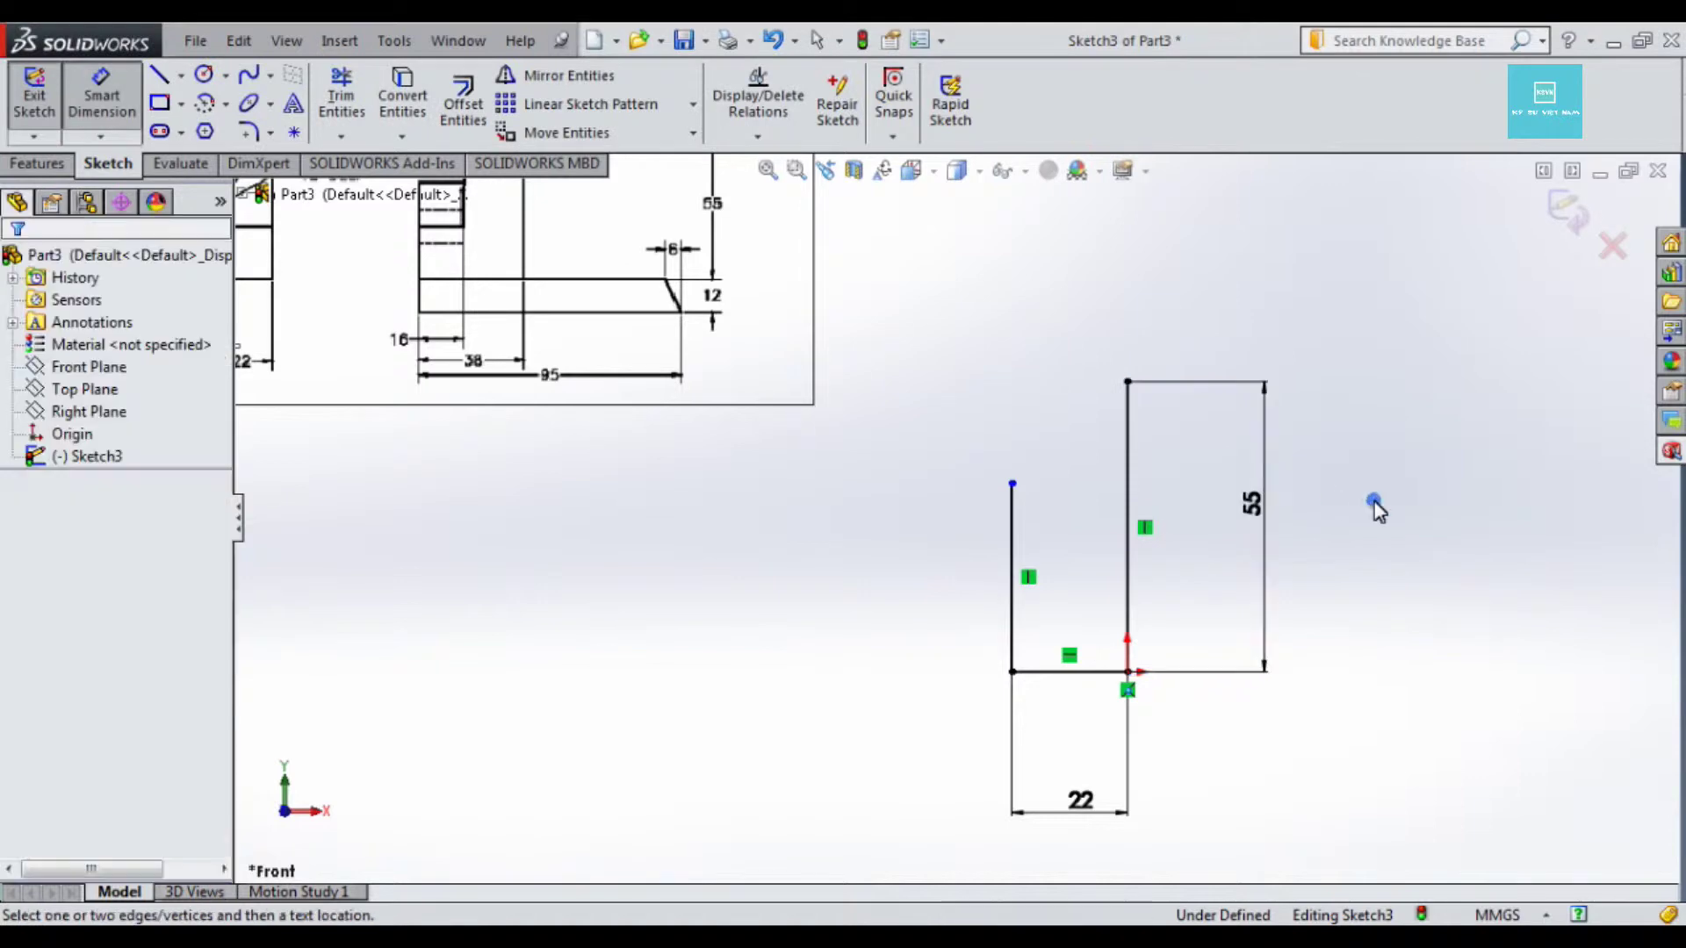
key(Escape)
Step: Draw a circle above the lines and dimension its diameter to 50
key(c)
click(1026, 274)
click(1080, 308)
scroll(940, 527, down, 1)
scroll(966, 483, down, 2)
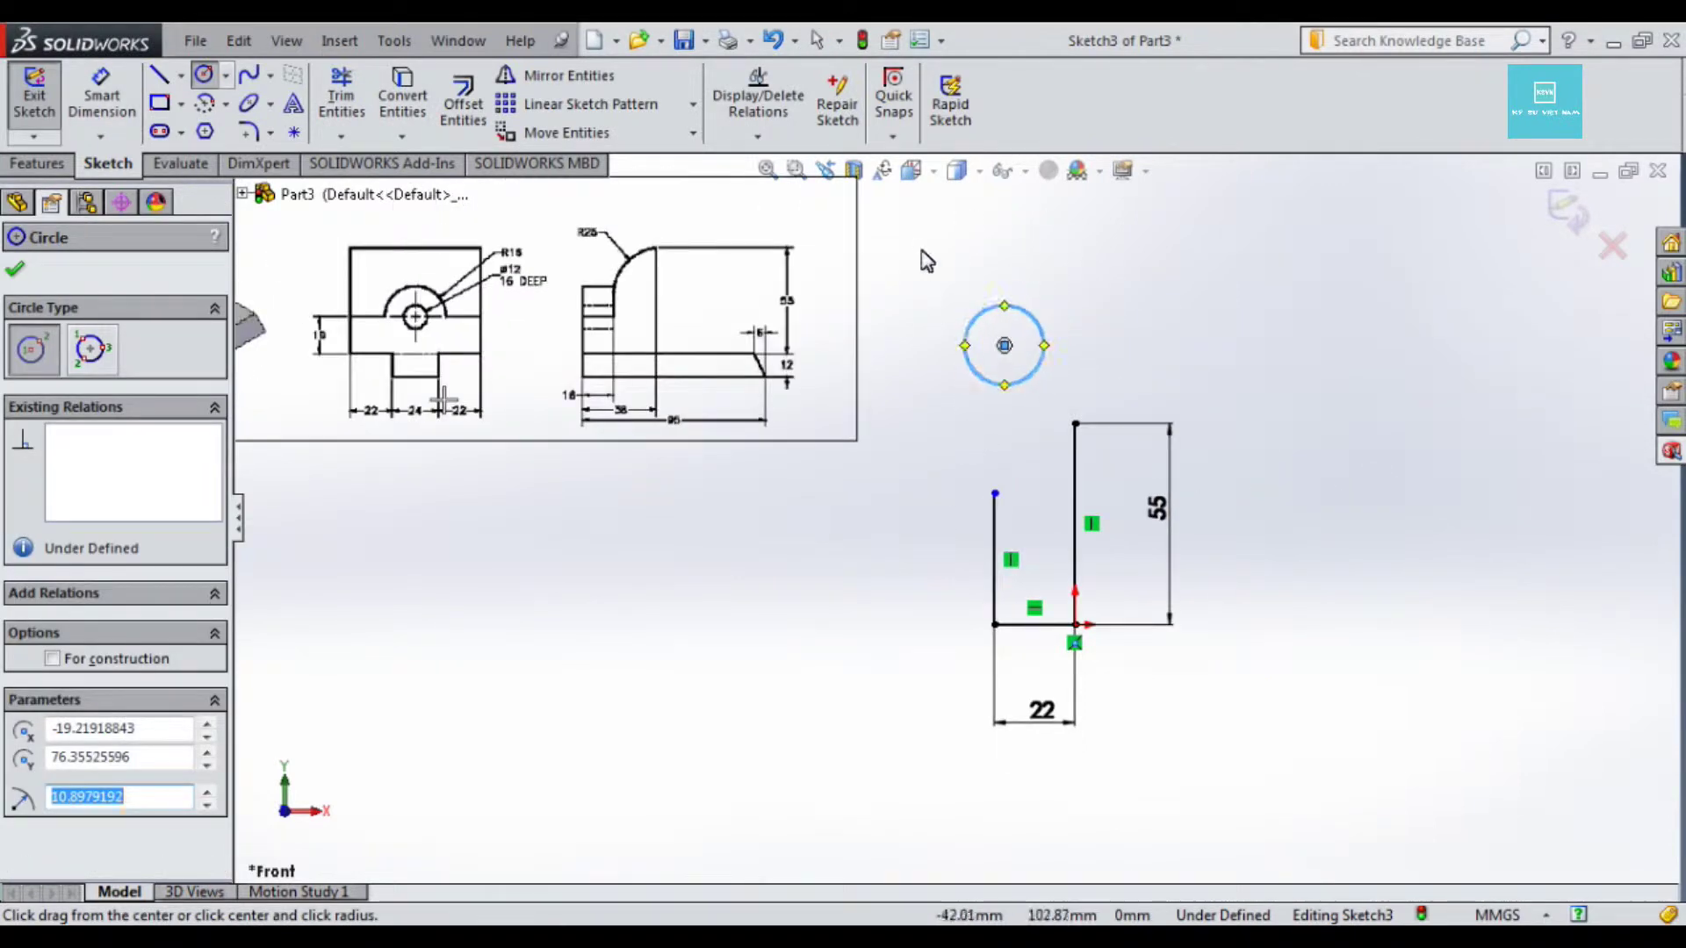
scroll(926, 260, down, 1)
key(d)
click(1074, 371)
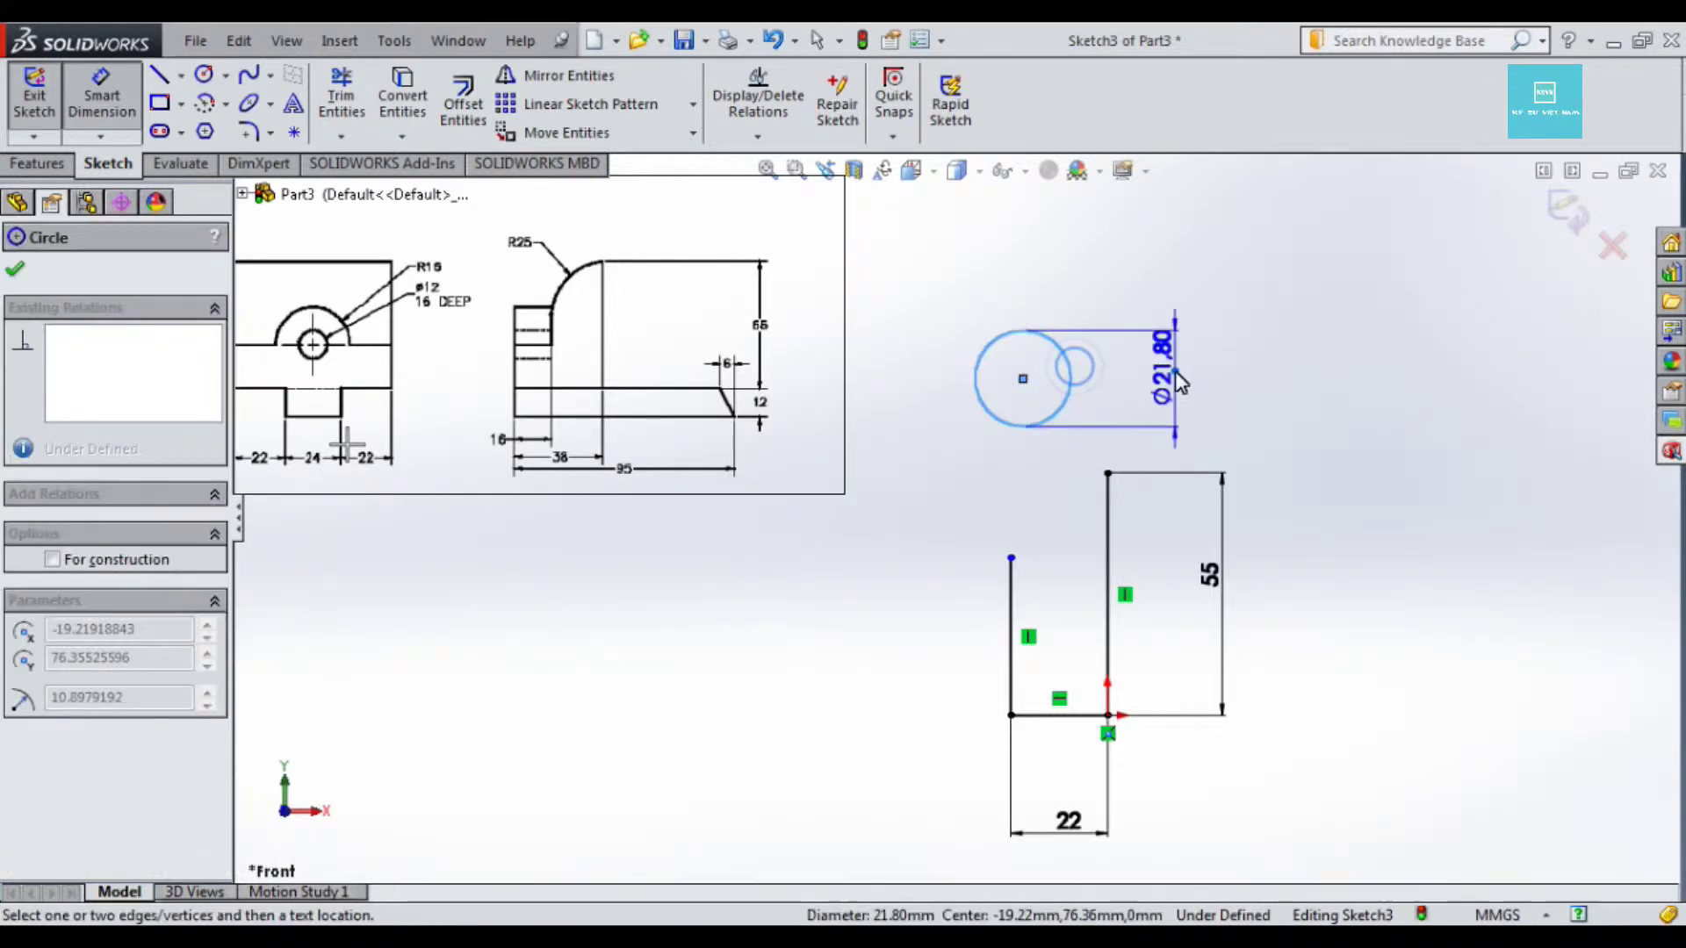
click(1176, 374)
text(50)
key(Return)
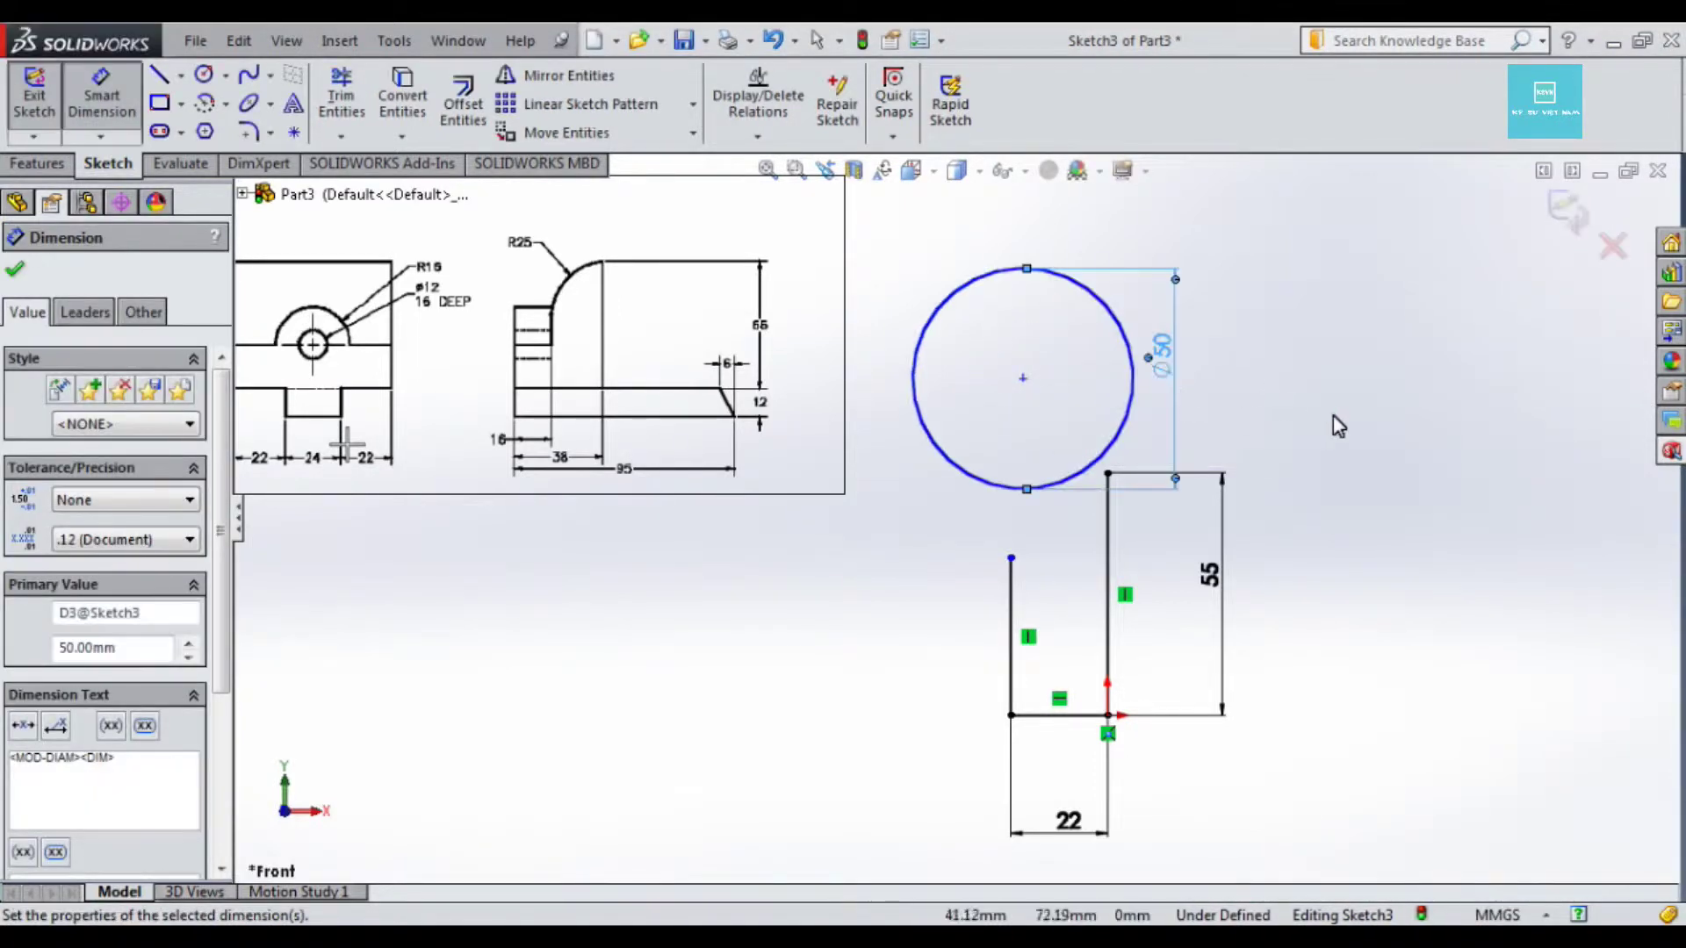
key(Escape)
key(Escape)
Step: Make the circle tangent to the left vertical line
click(913, 383)
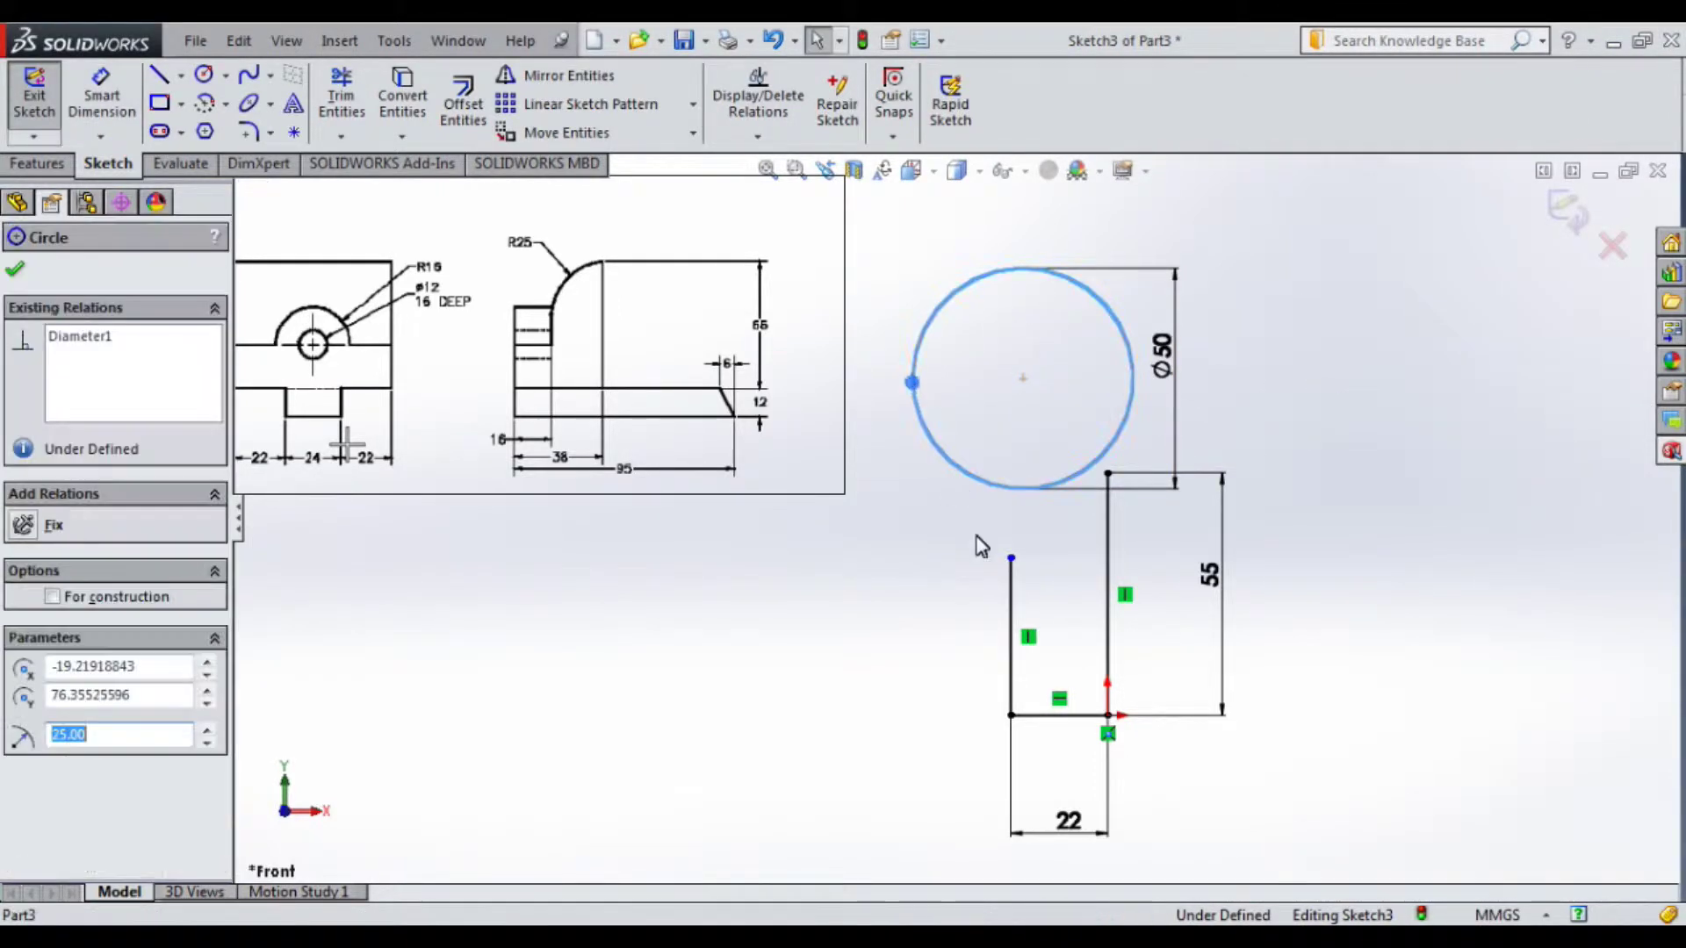
ctrl+click(1013, 602)
click(24, 672)
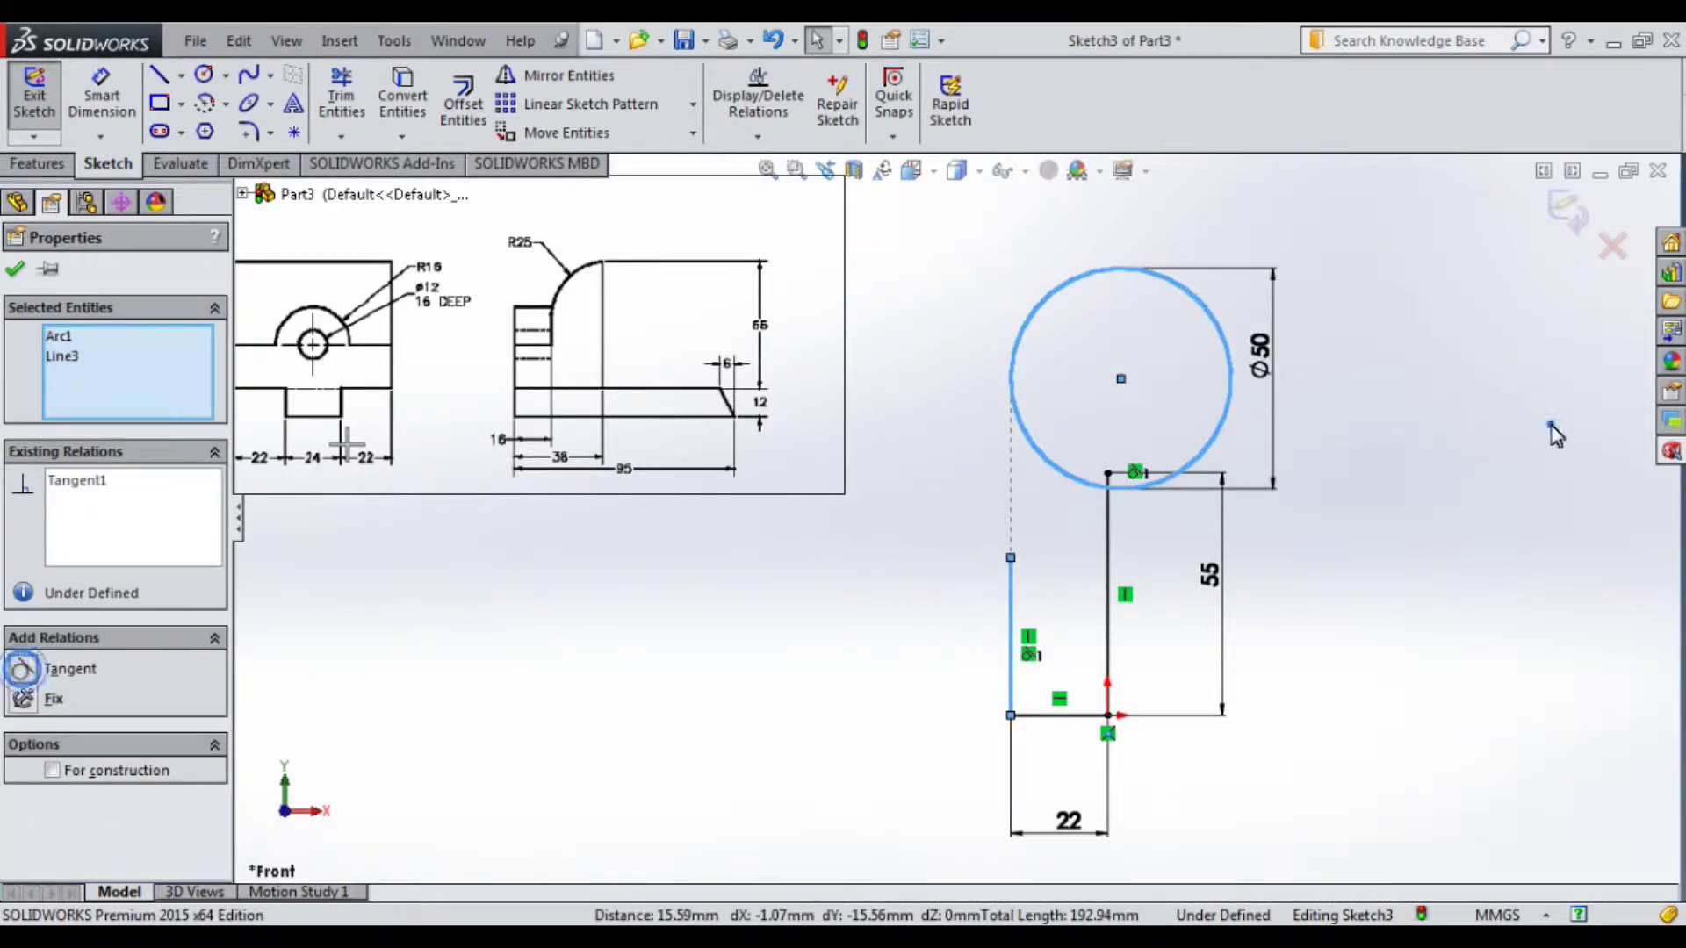
click(1550, 435)
Step: Make the circle pass through the right line's top point and drag it down over that line
click(1085, 287)
ctrl+click(1108, 535)
click(1380, 511)
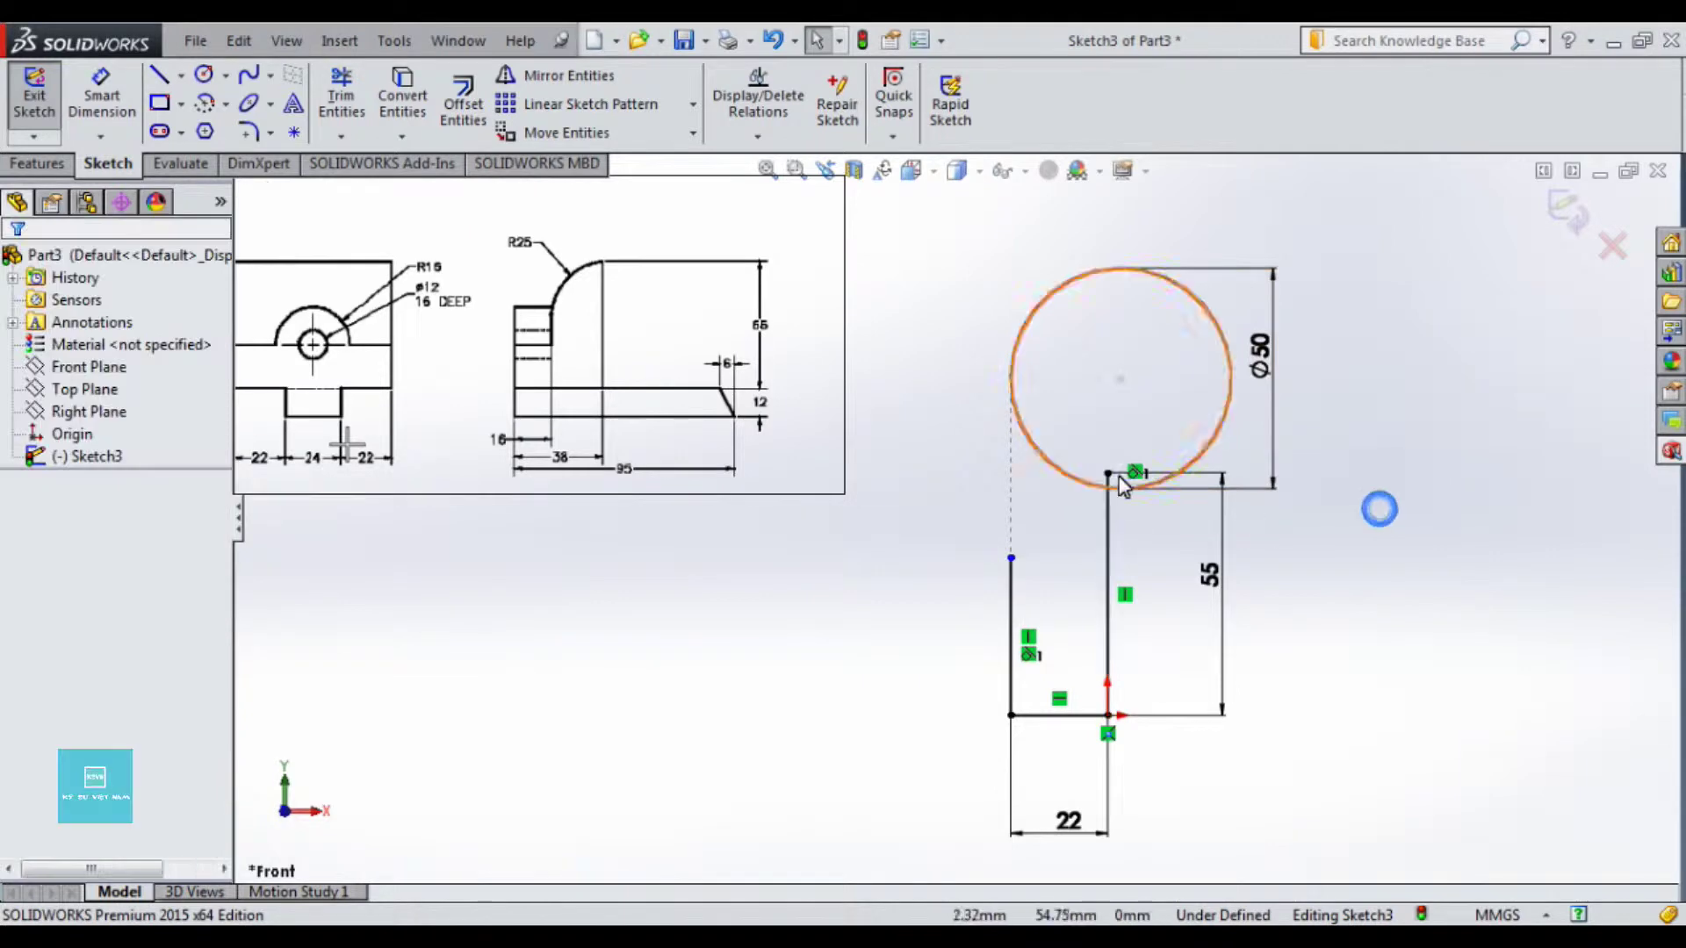
click(1107, 474)
ctrl+click(1086, 279)
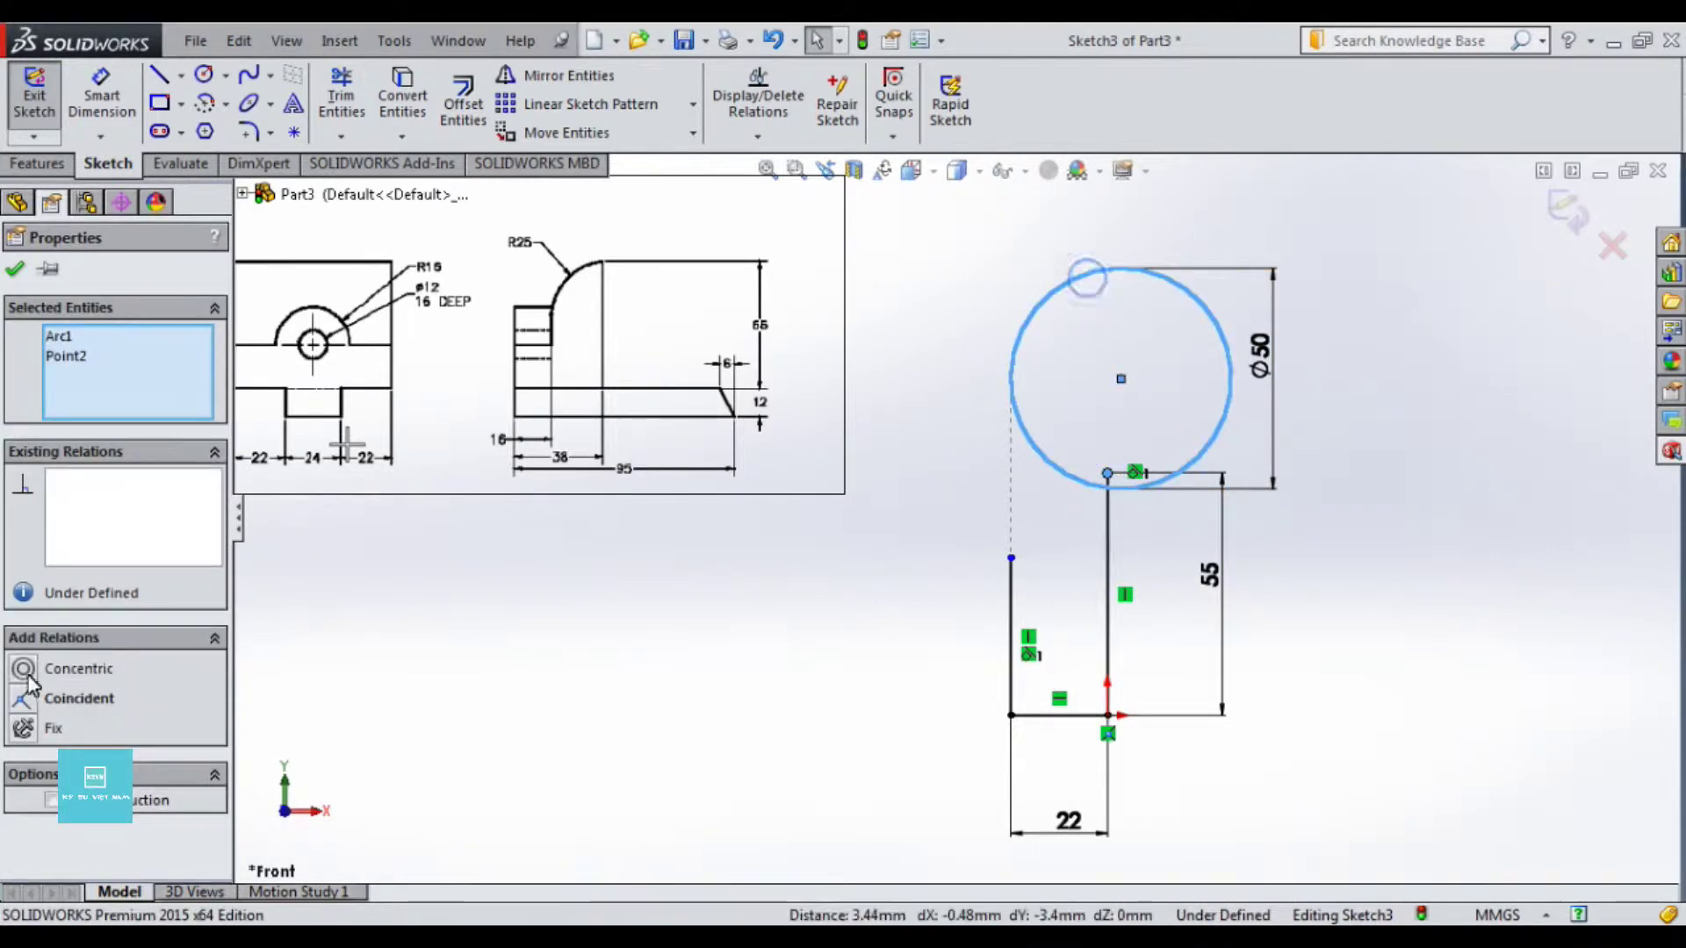
click(21, 700)
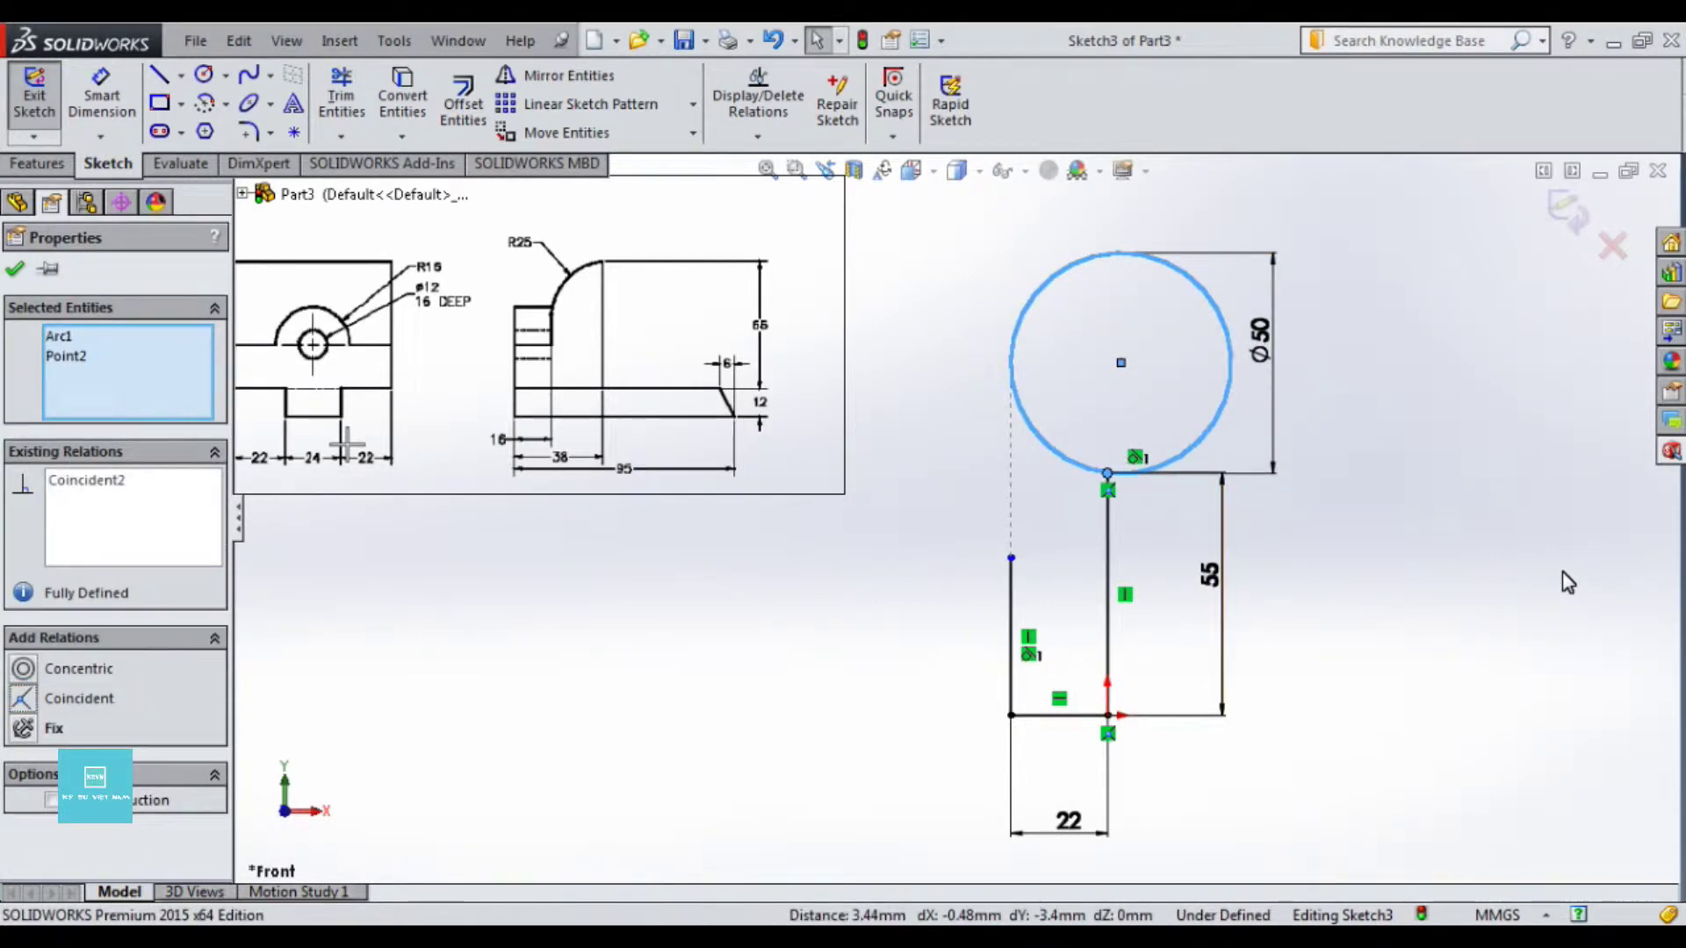
click(1557, 555)
drag(1120, 382, 1120, 602)
Step: Add a Coincident relation between the circle and the right line's top endpoint
click(1509, 530)
scroll(1103, 531, up, 3)
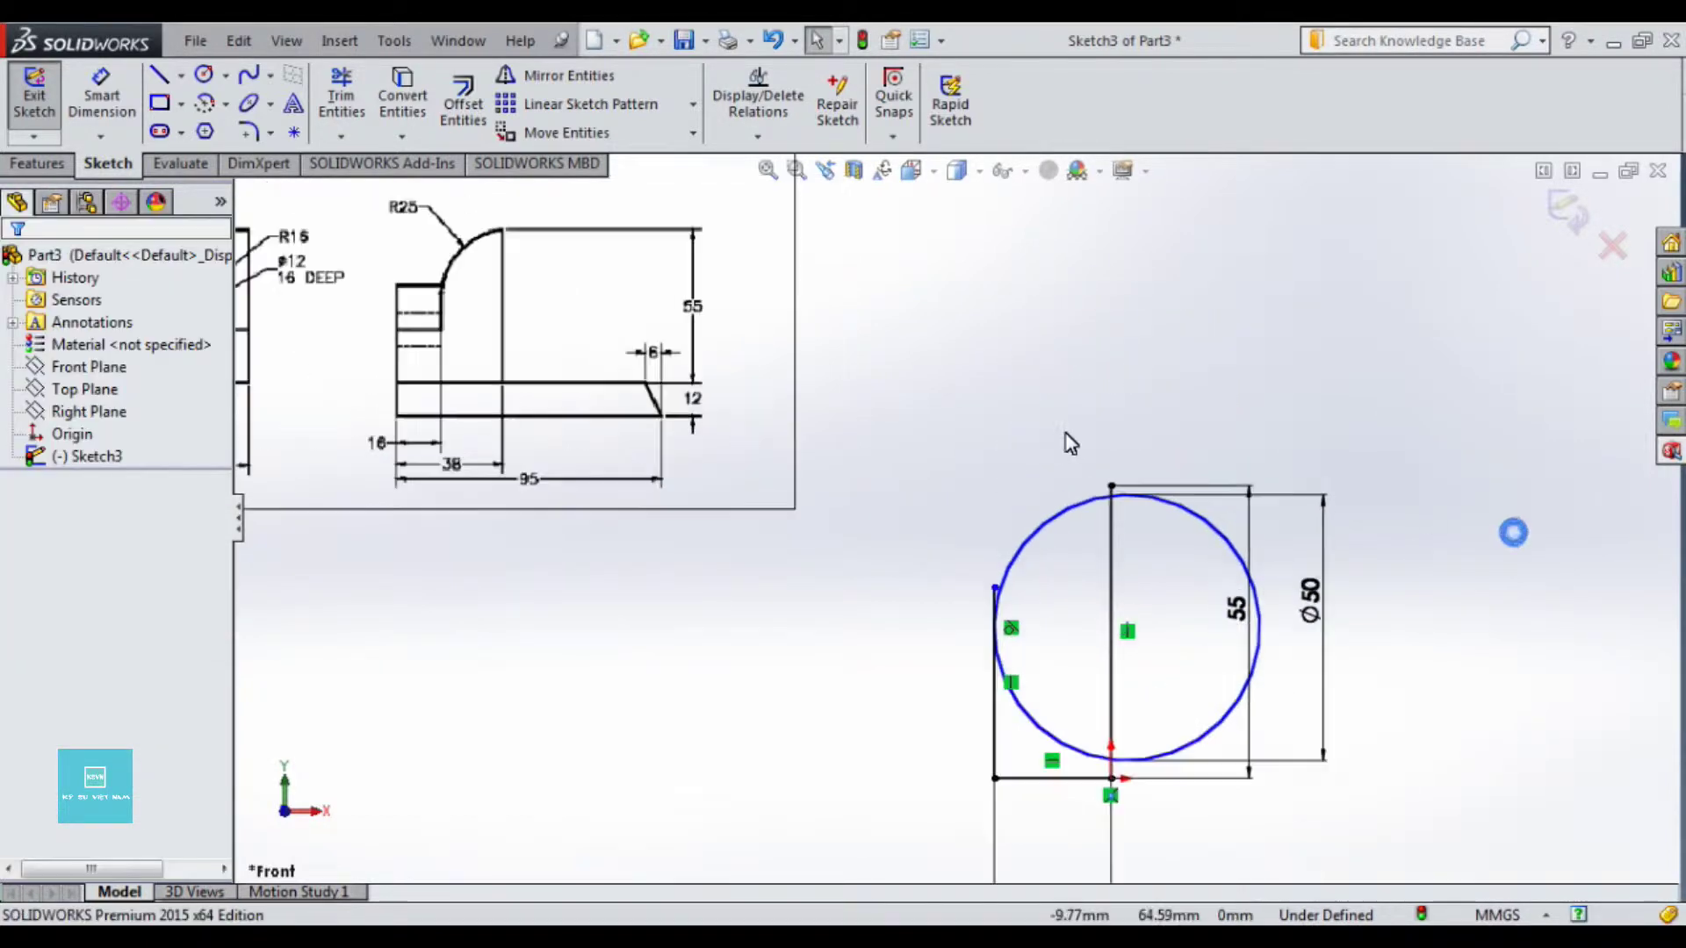
click(1093, 526)
ctrl+click(1114, 504)
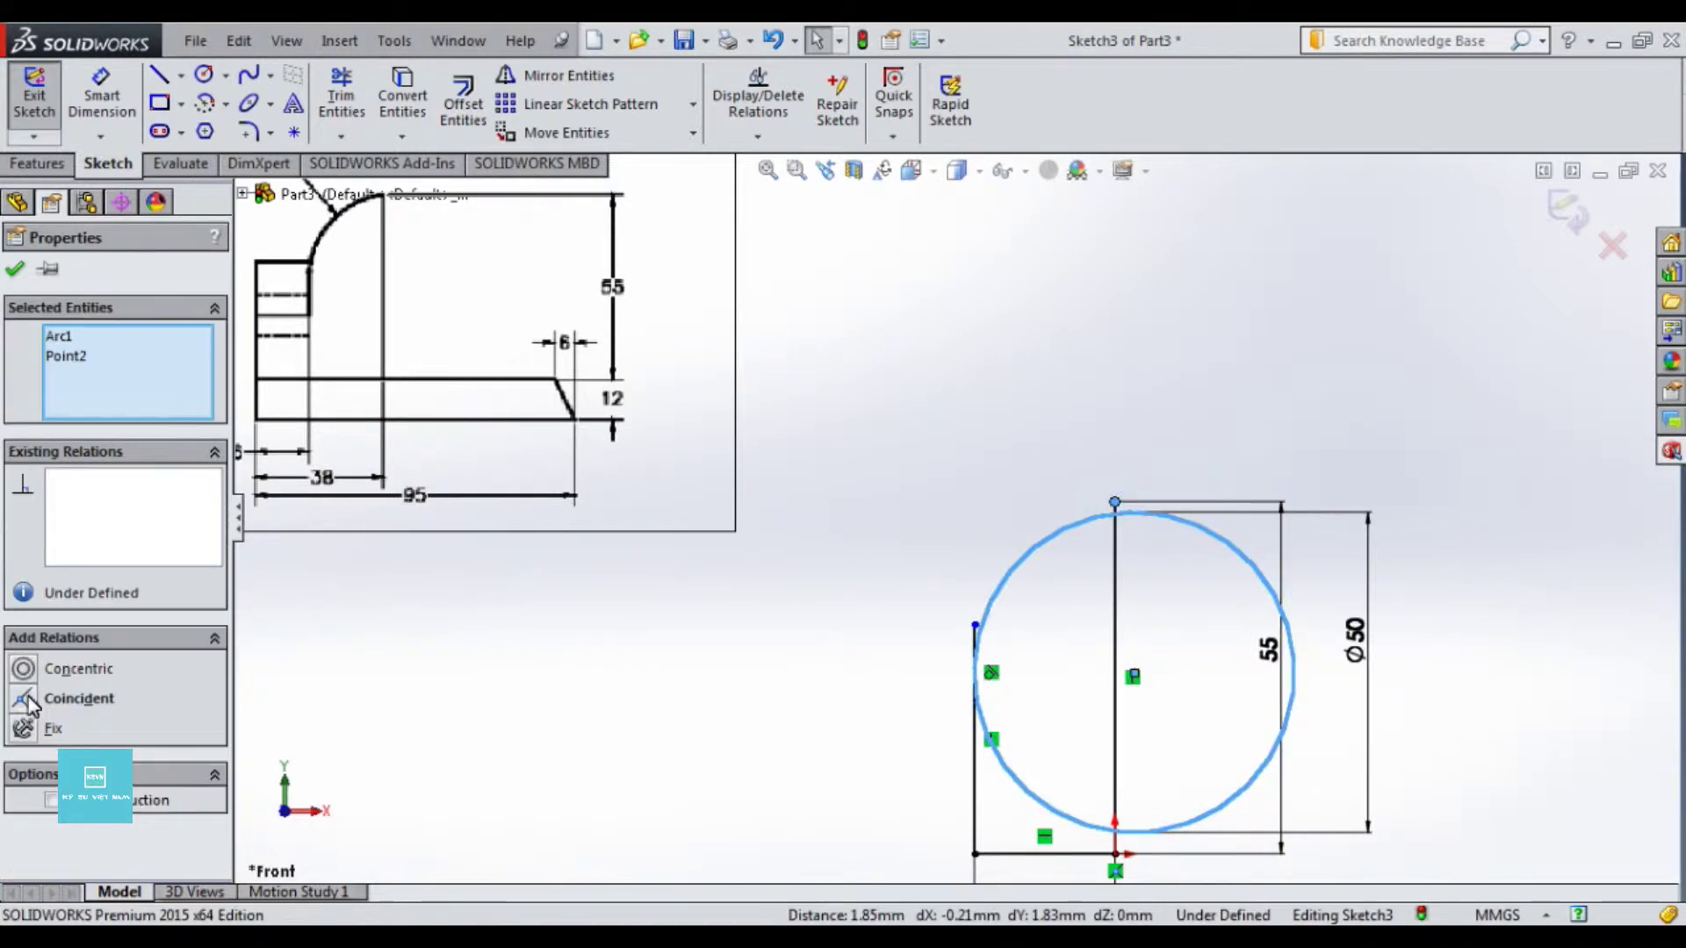
click(53, 702)
click(1128, 349)
scroll(1125, 343, down, 2)
scroll(1130, 700, up, 2)
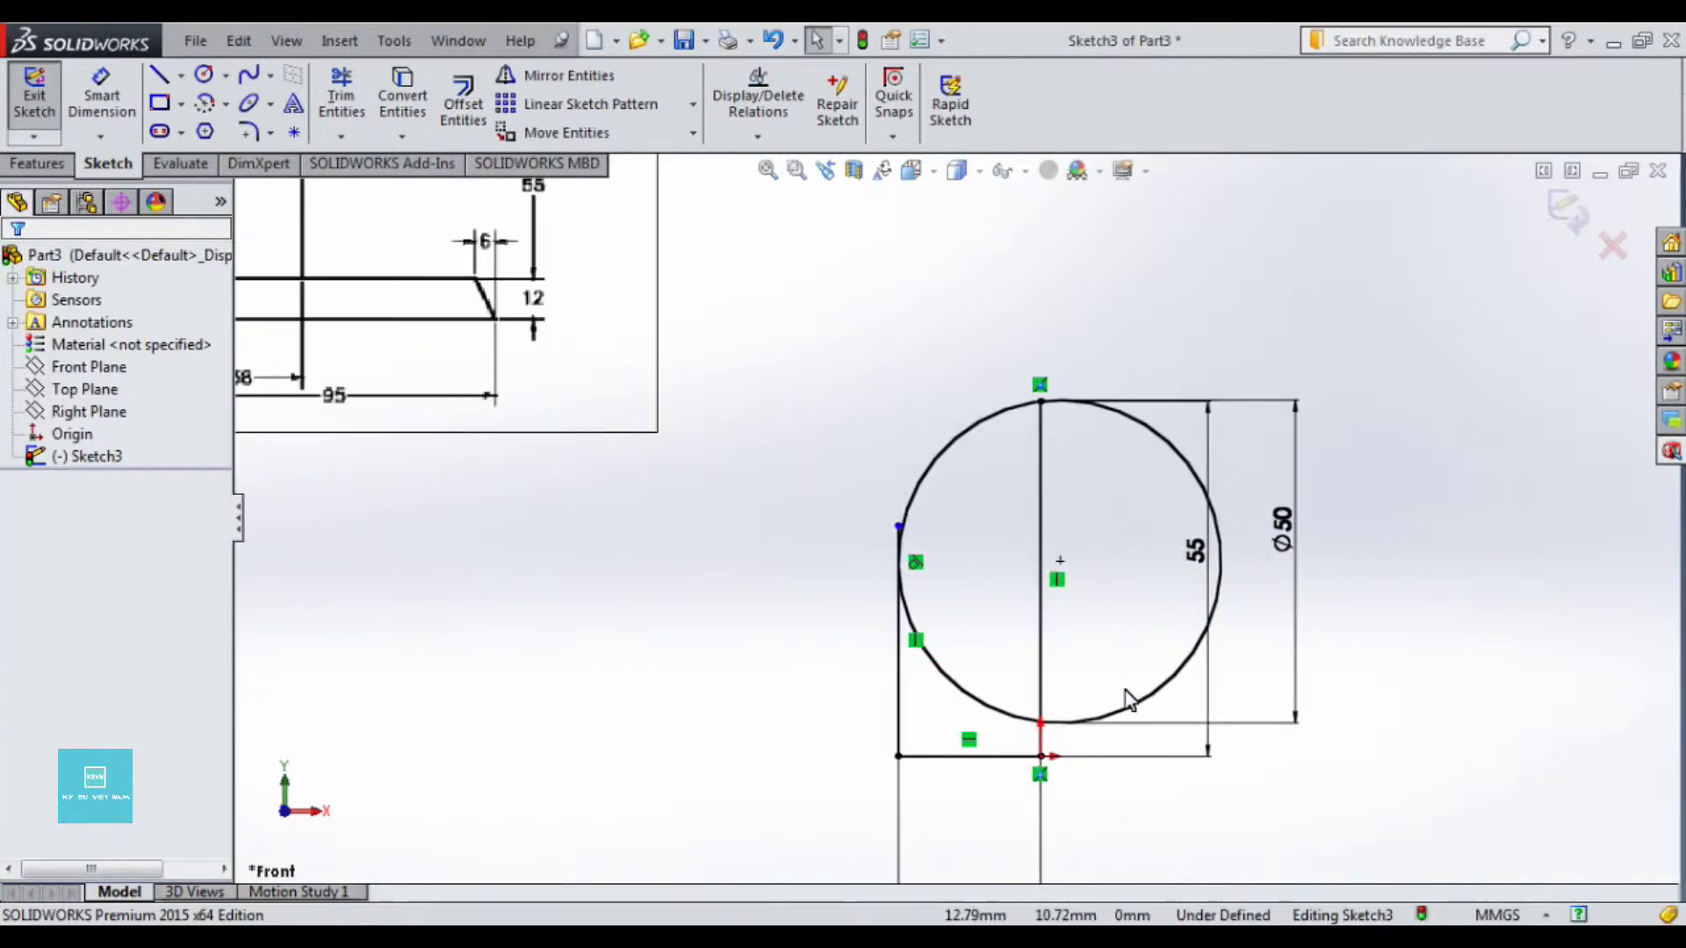
Step: Trim away the circle's lower-left and right portions, leaving the corner arc, and exit the sketch
click(341, 95)
scroll(1026, 602, up, 4)
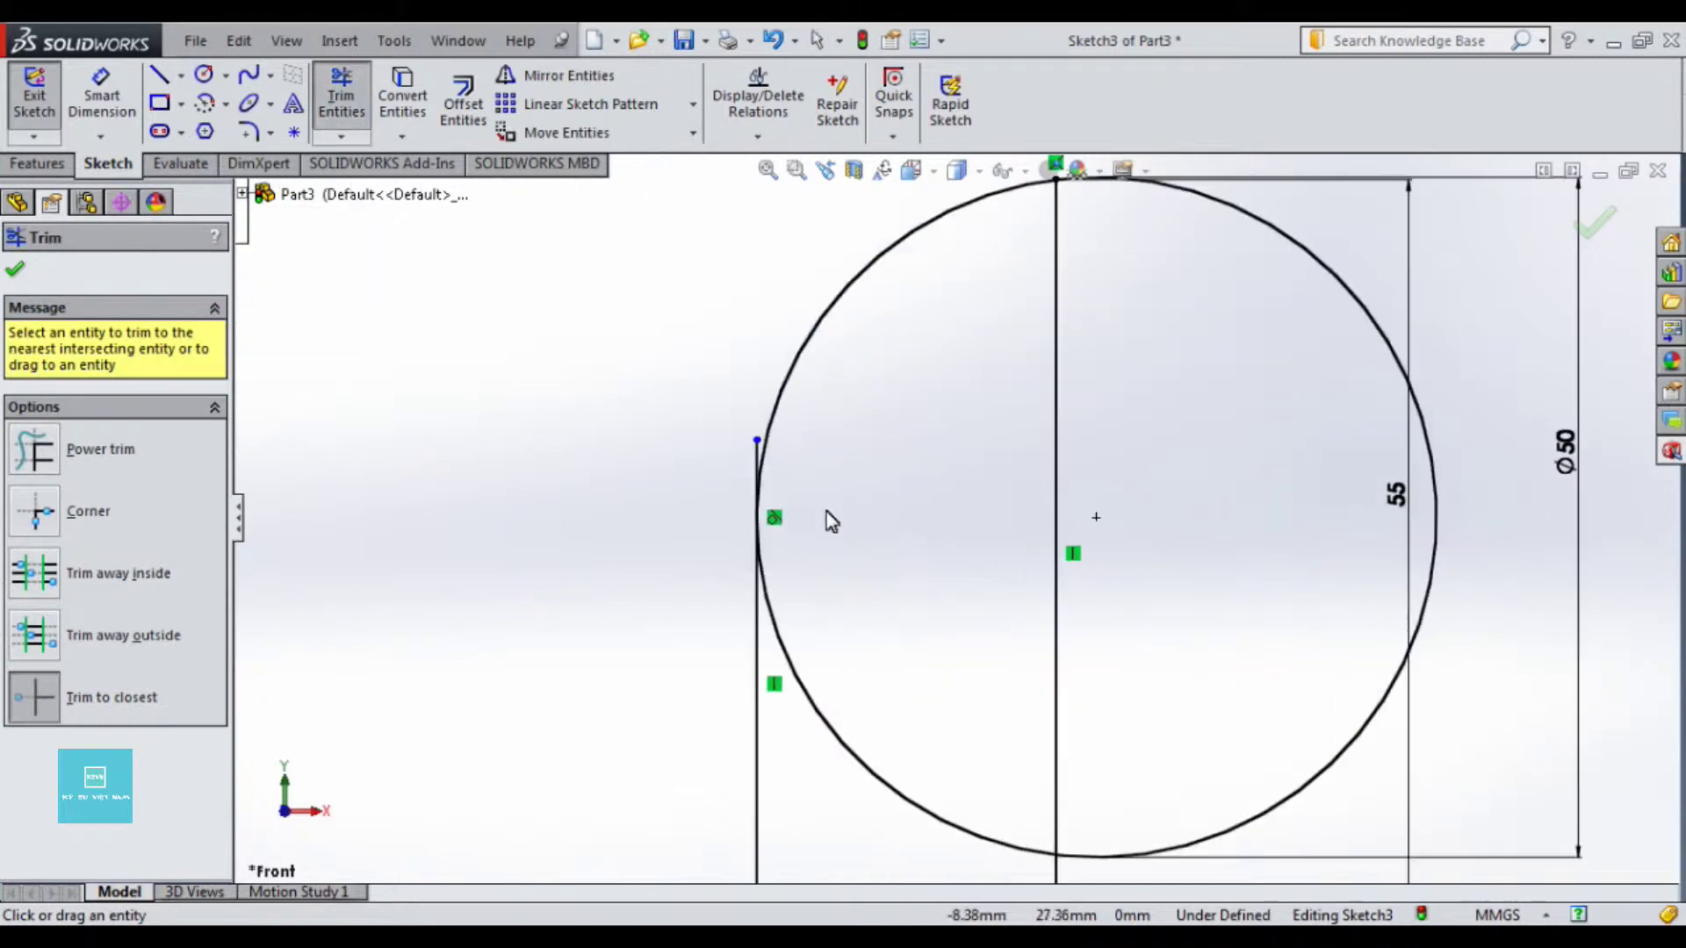
click(953, 827)
click(1278, 808)
scroll(1201, 586, down, 1)
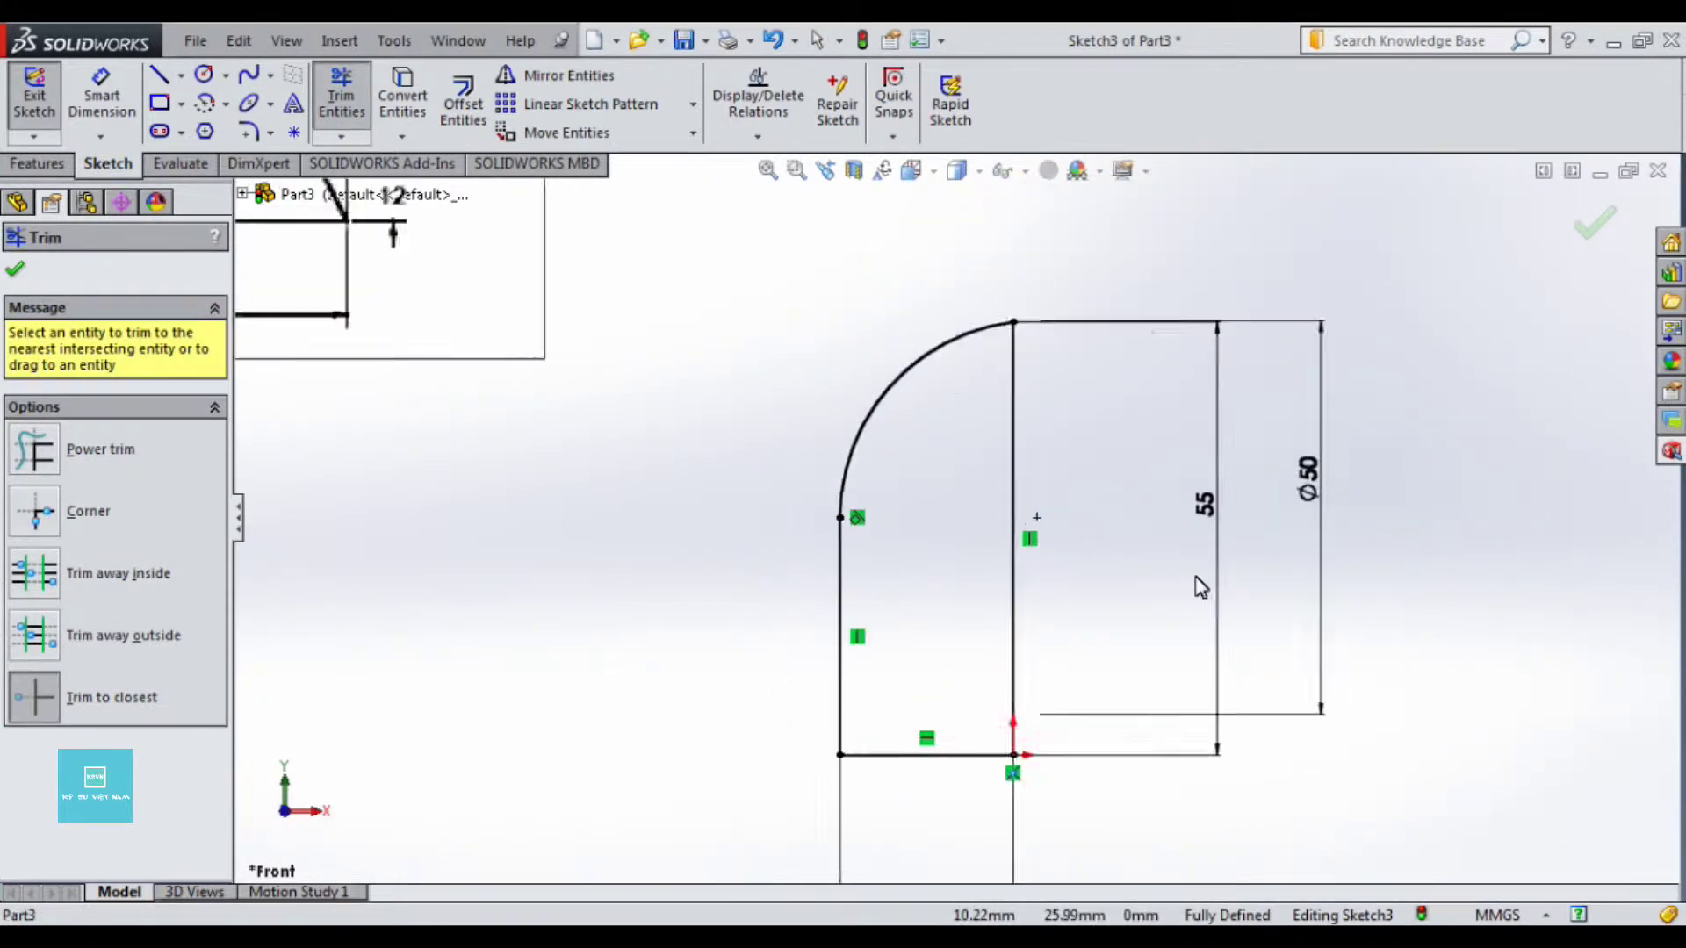
scroll(1201, 587, down, 3)
click(1589, 227)
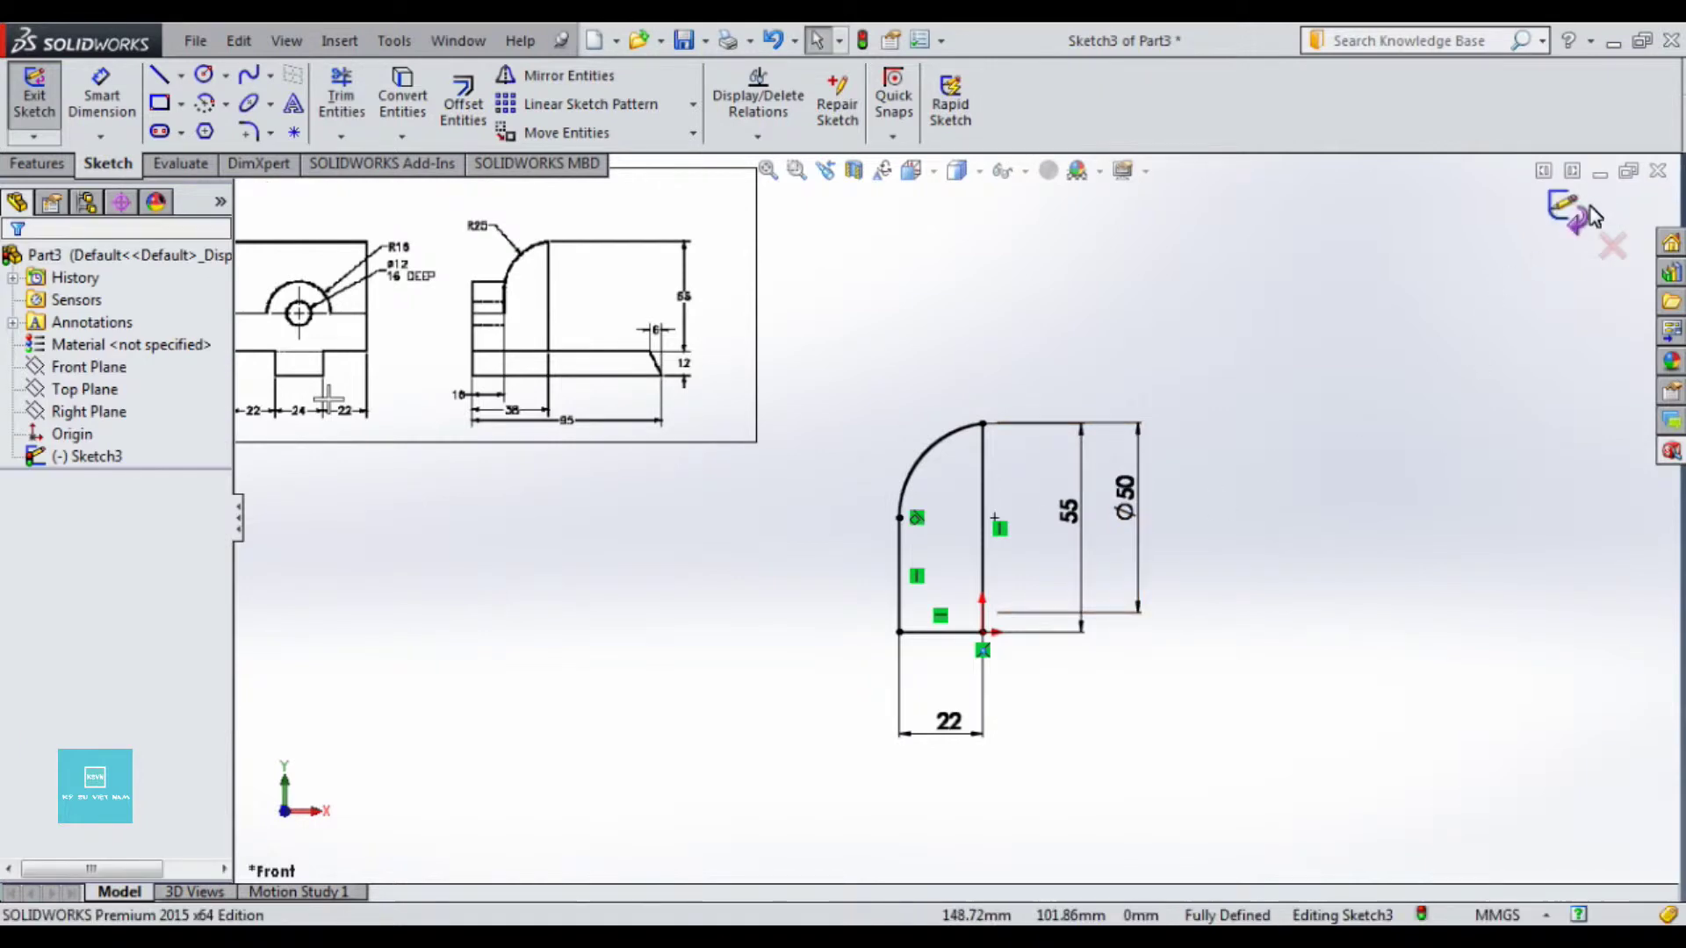
click(1576, 211)
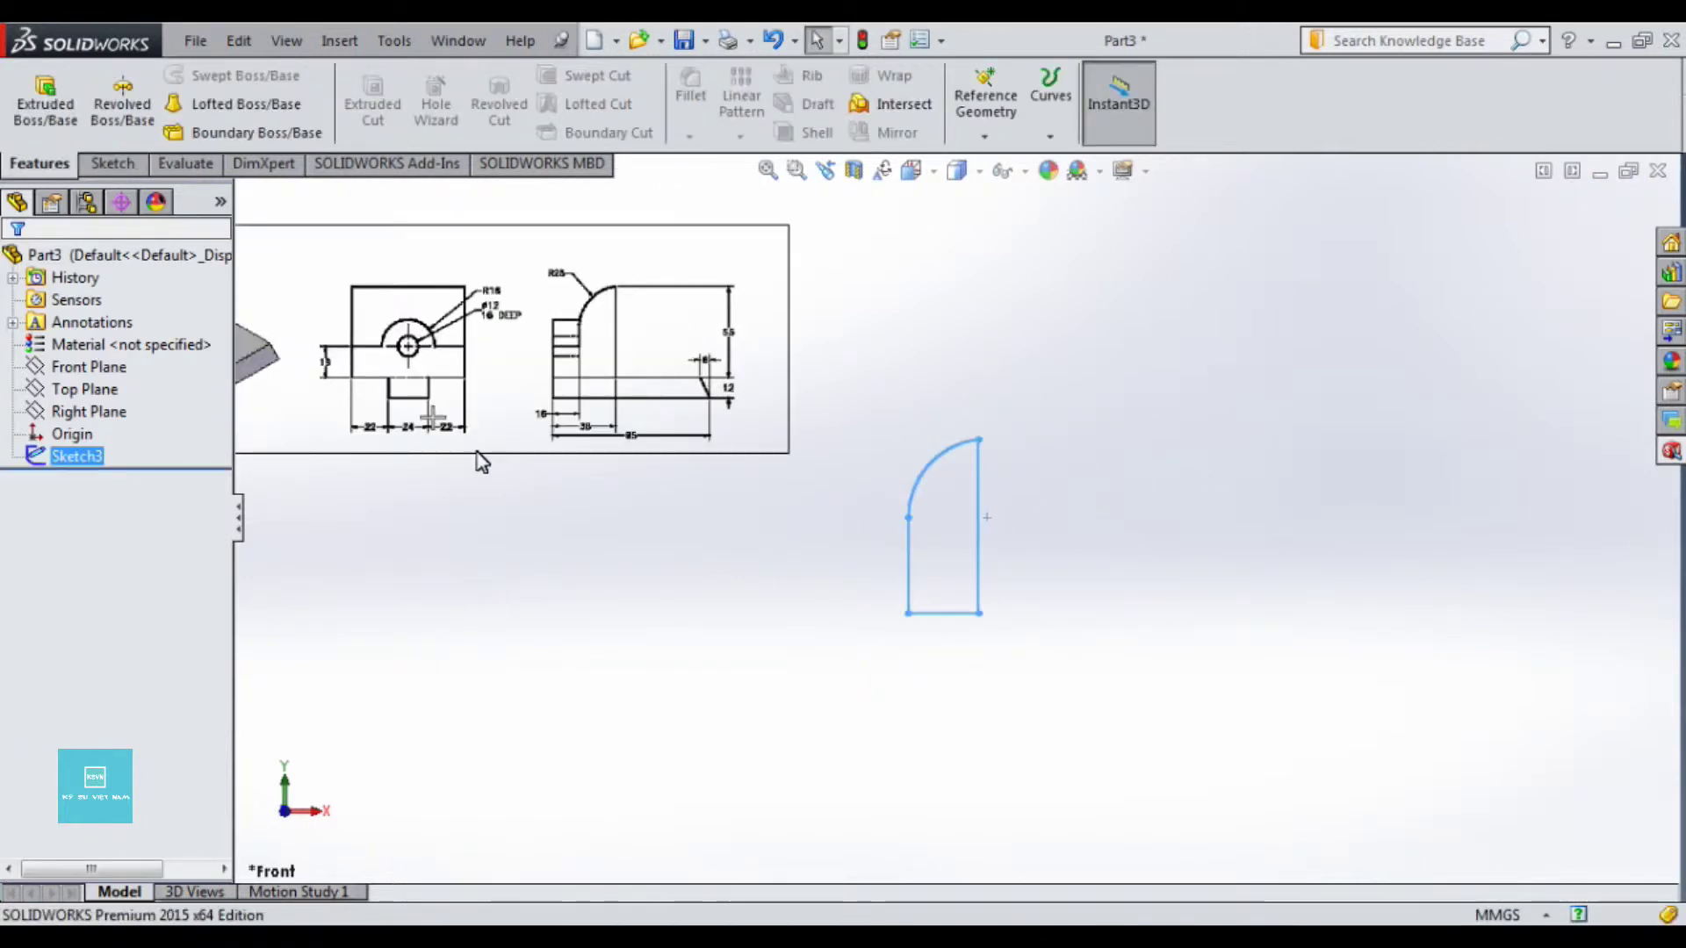
Step: Extrude the D-shaped profile 68 mm (22+24+22) and orbit to view the side
scroll(369, 435, up, 2)
click(45, 85)
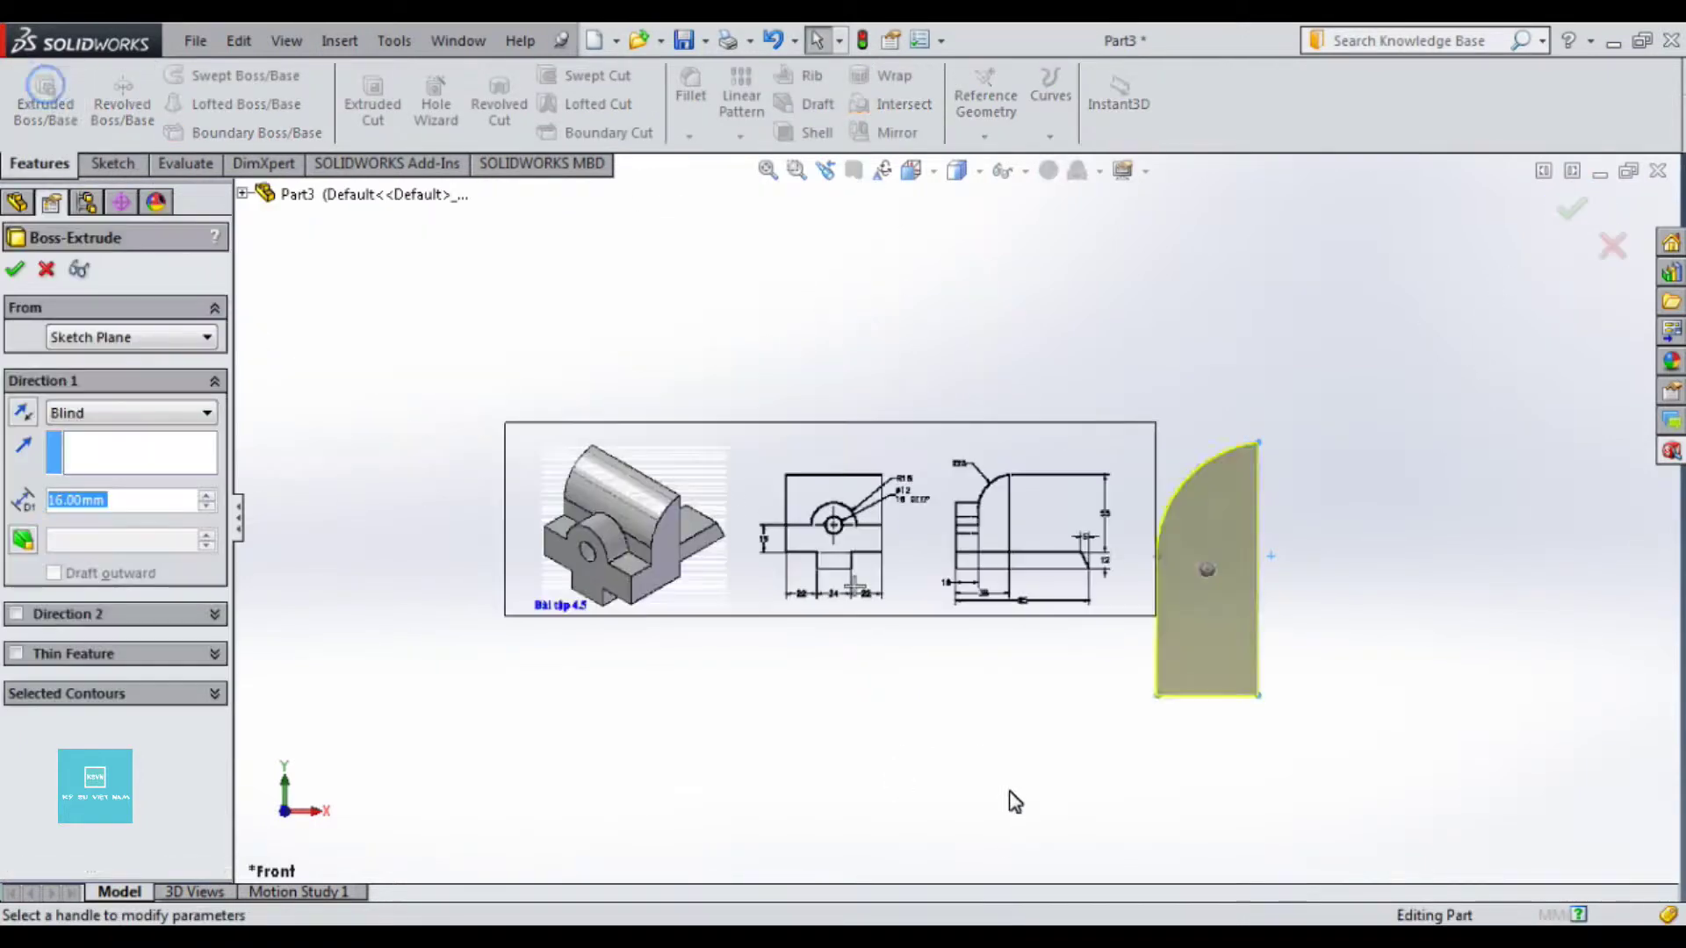
text(22+24+22)
key(Return)
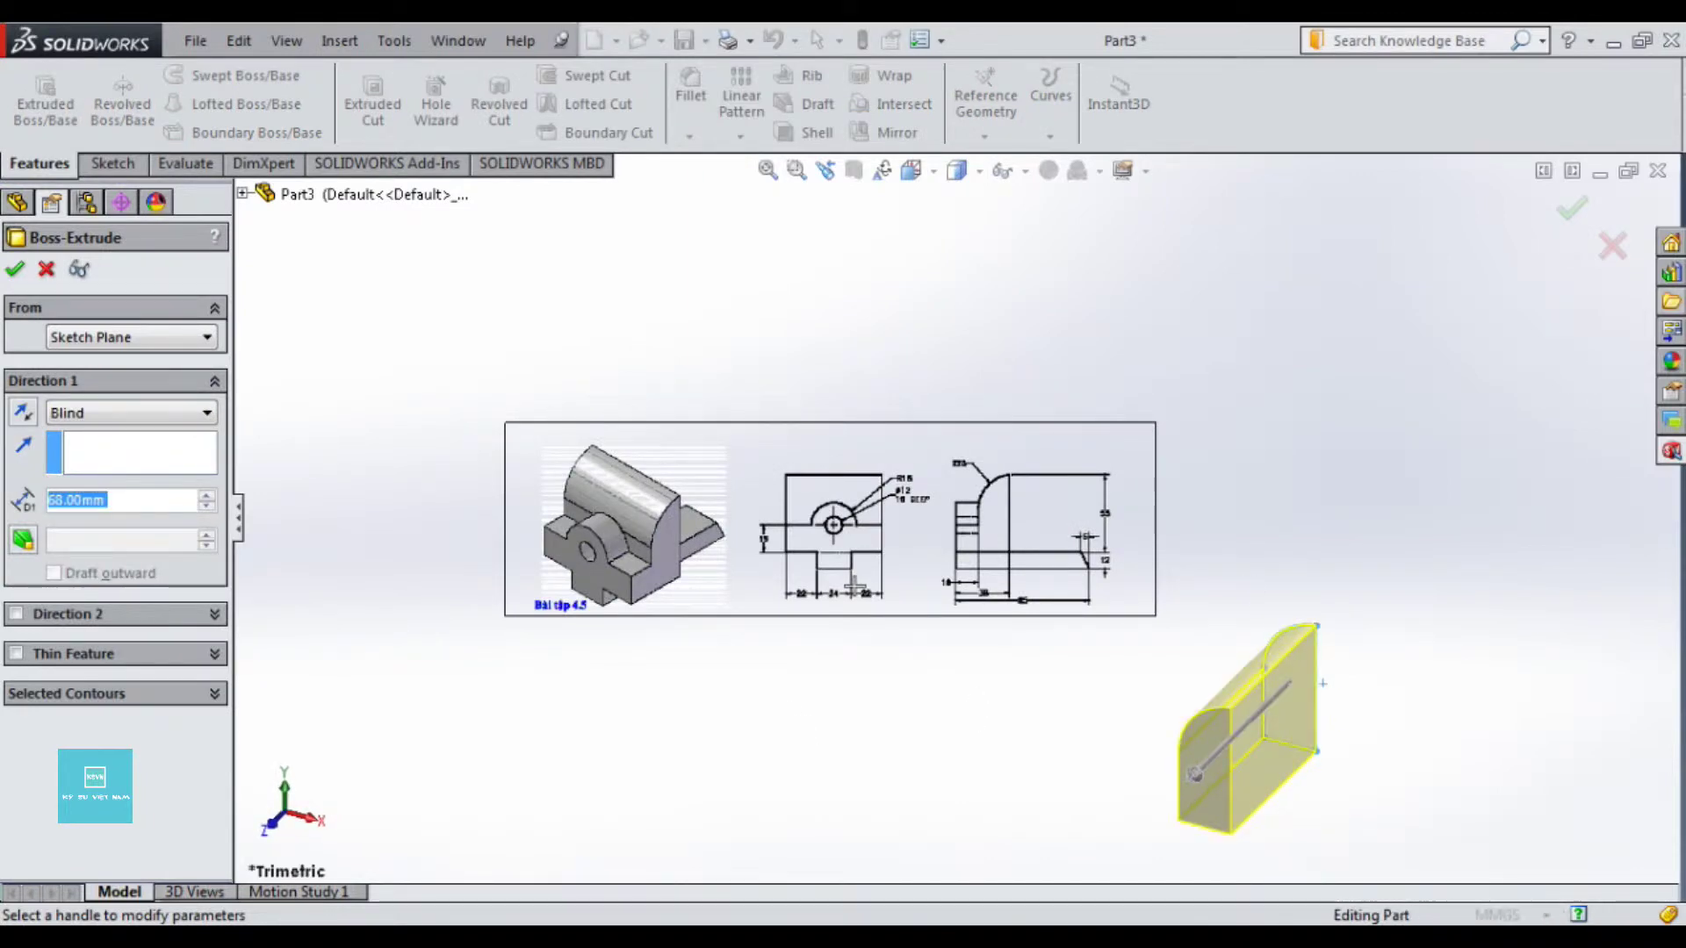
click(1573, 220)
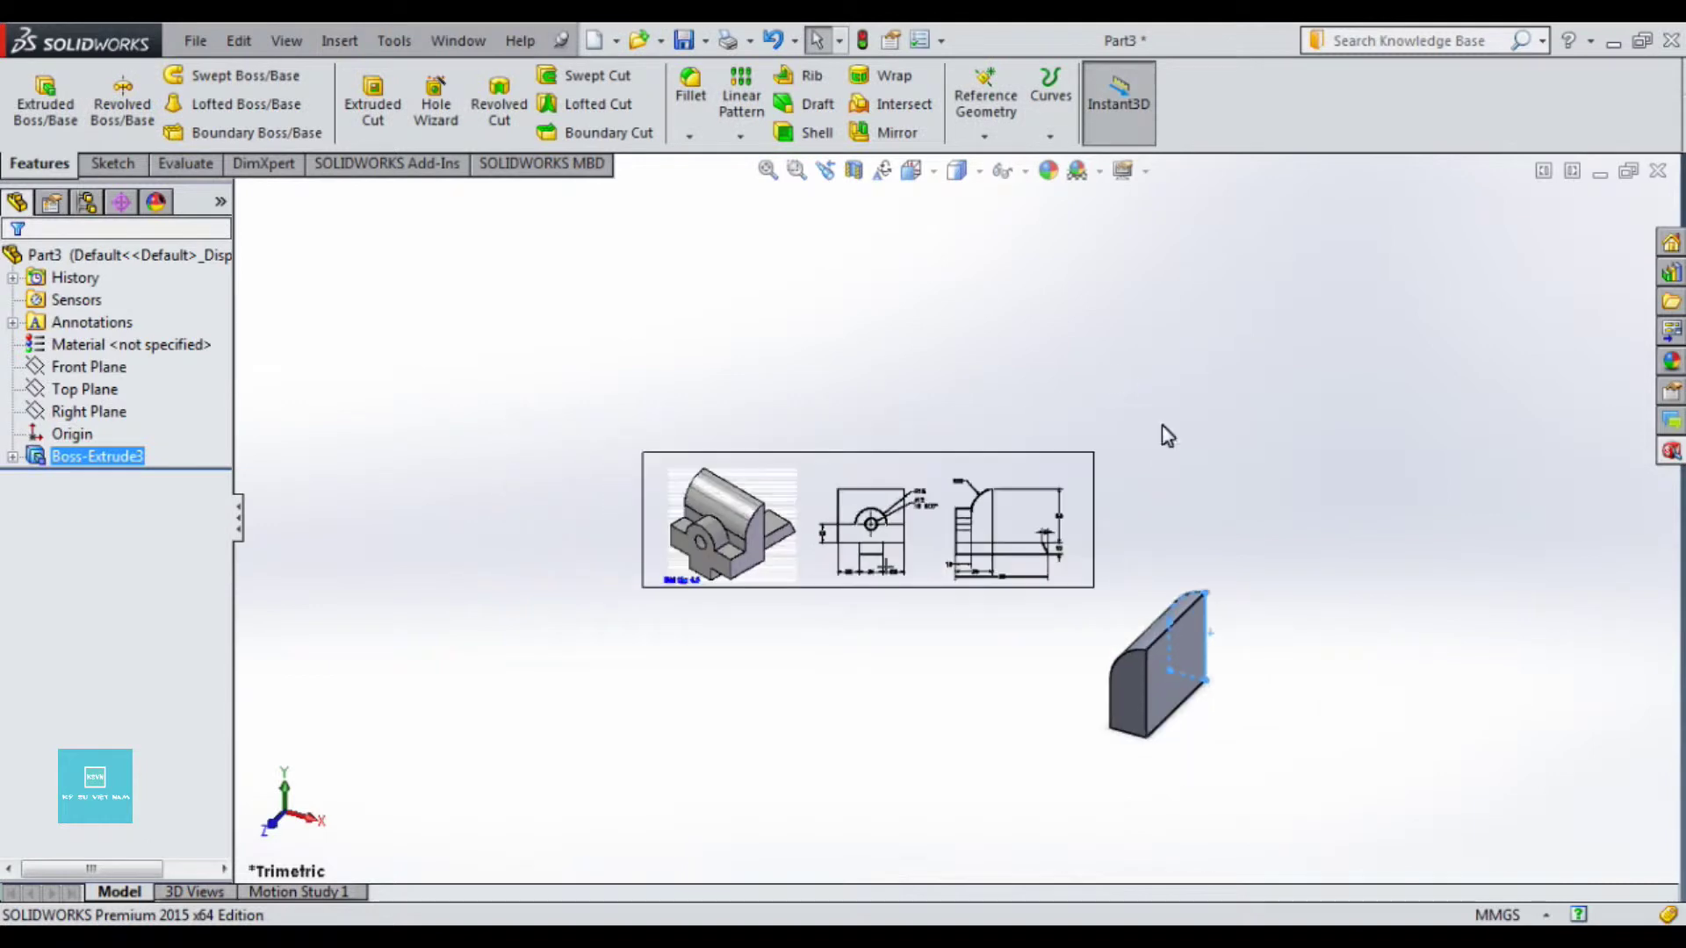
mouse_move(1205, 692)
middle_down()
mouse_move(1359, 554)
mouse_move(1310, 734)
middle_up()
scroll(1028, 632, down, 3)
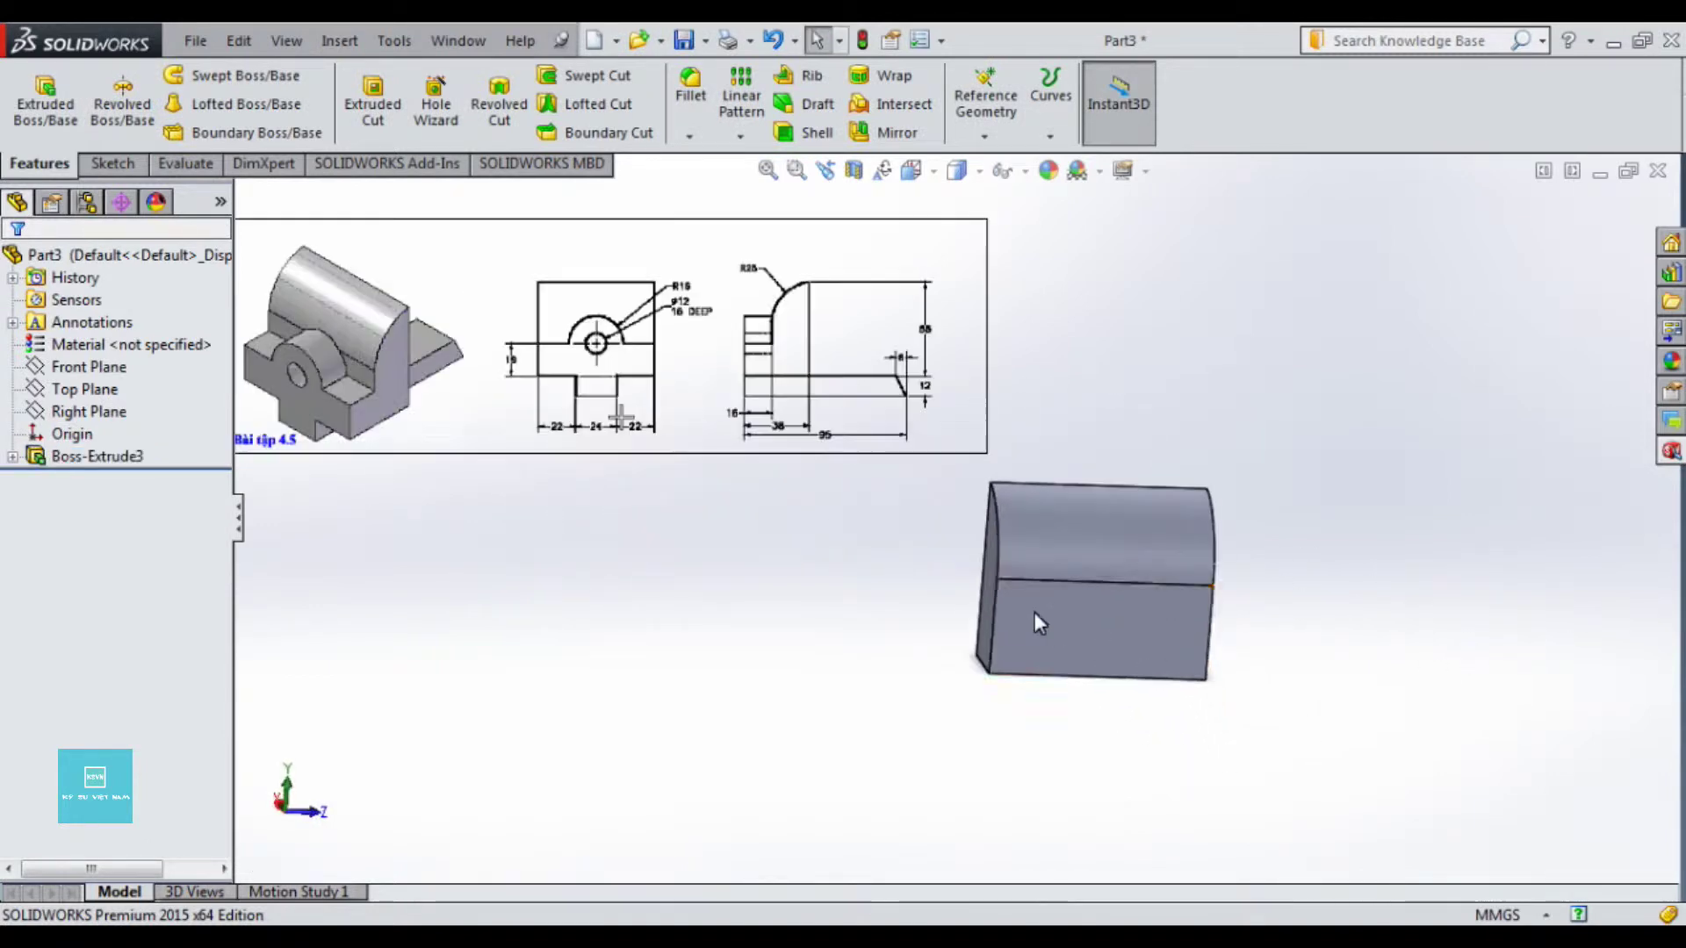
Step: Start a sketch on the block's side face and convert its bottom edge into a sketch line
right_click(1045, 627)
click(1106, 364)
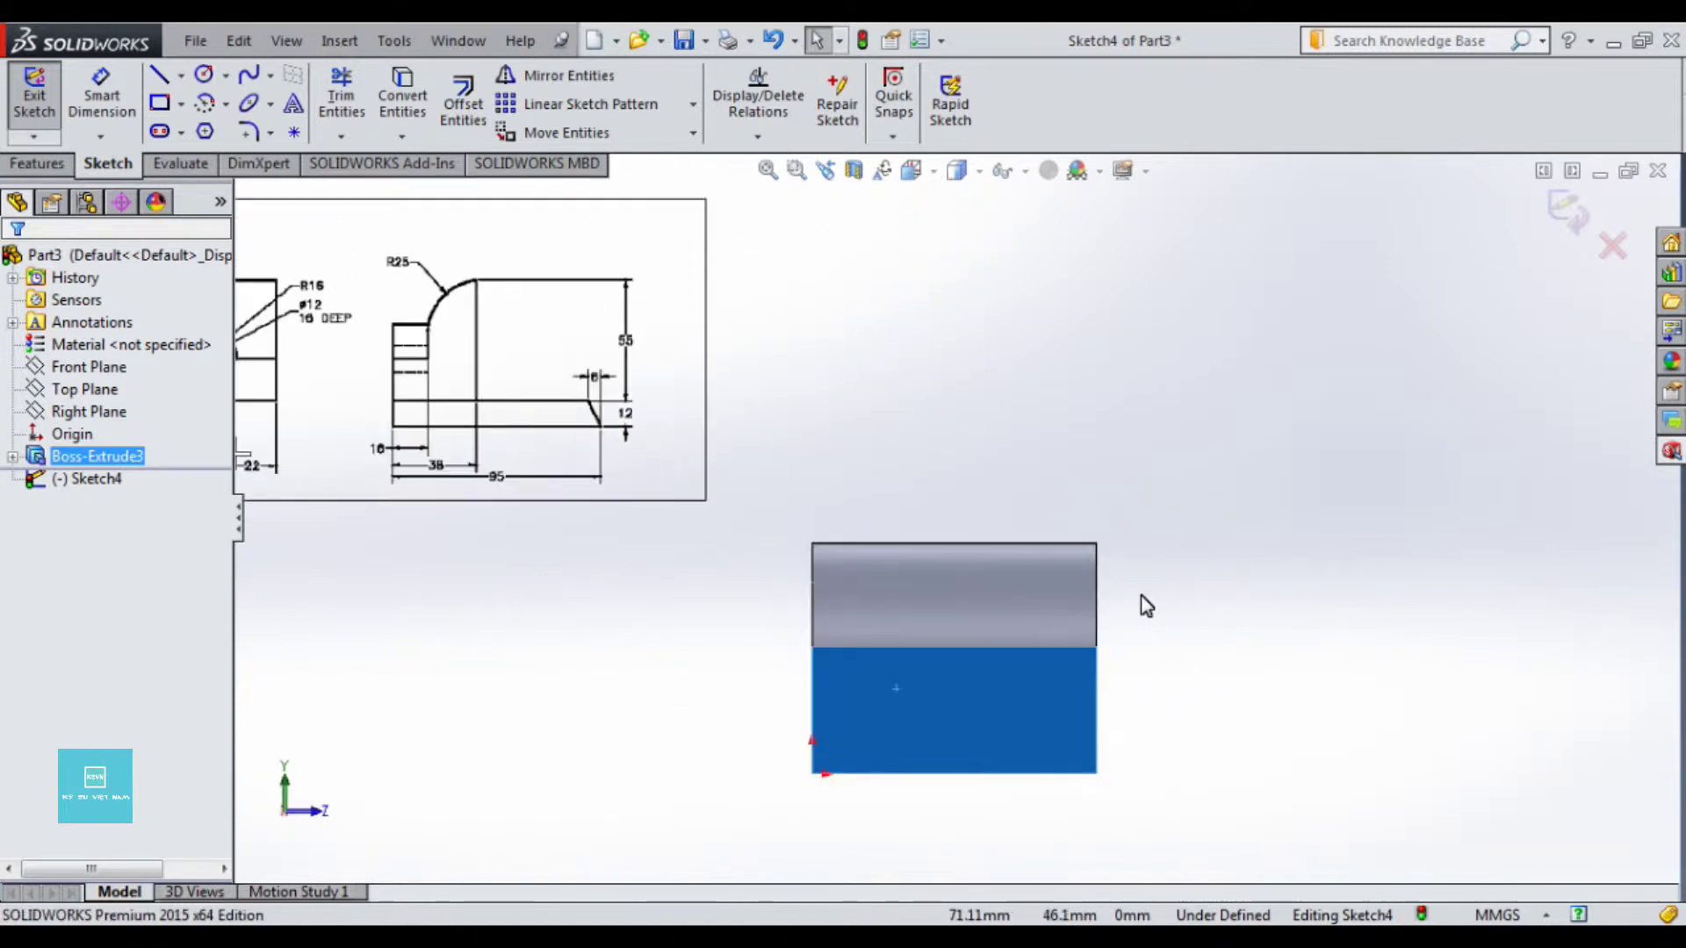
scroll(489, 589, down, 1)
scroll(821, 634, down, 1)
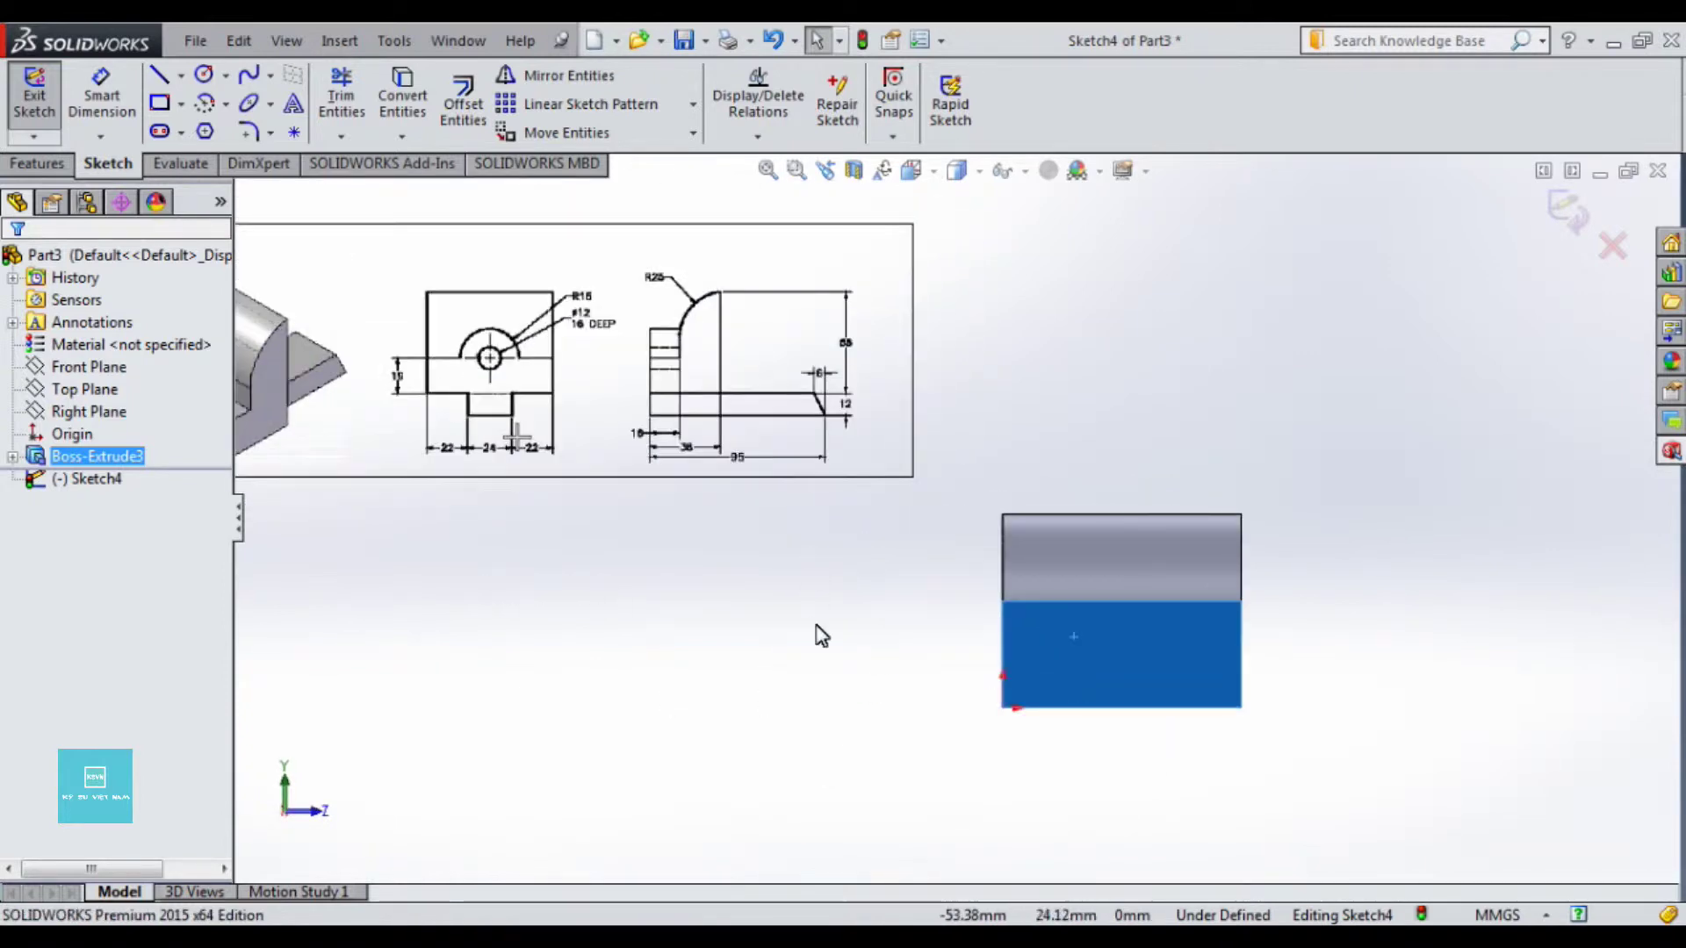
click(896, 711)
click(1119, 709)
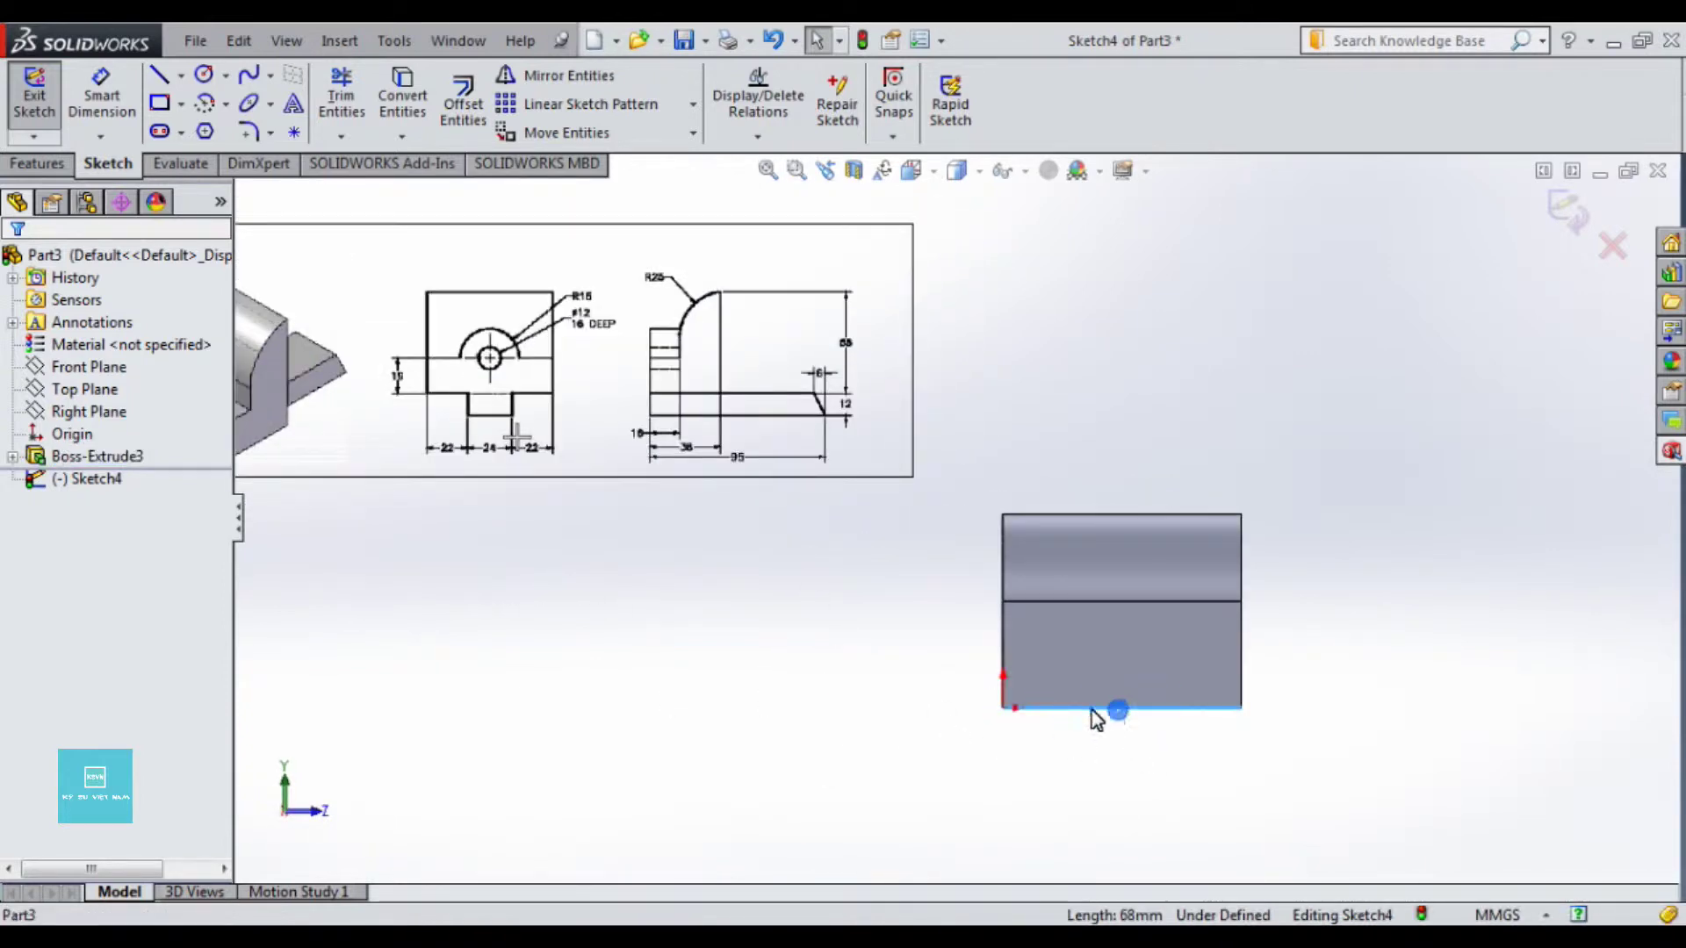
click(403, 91)
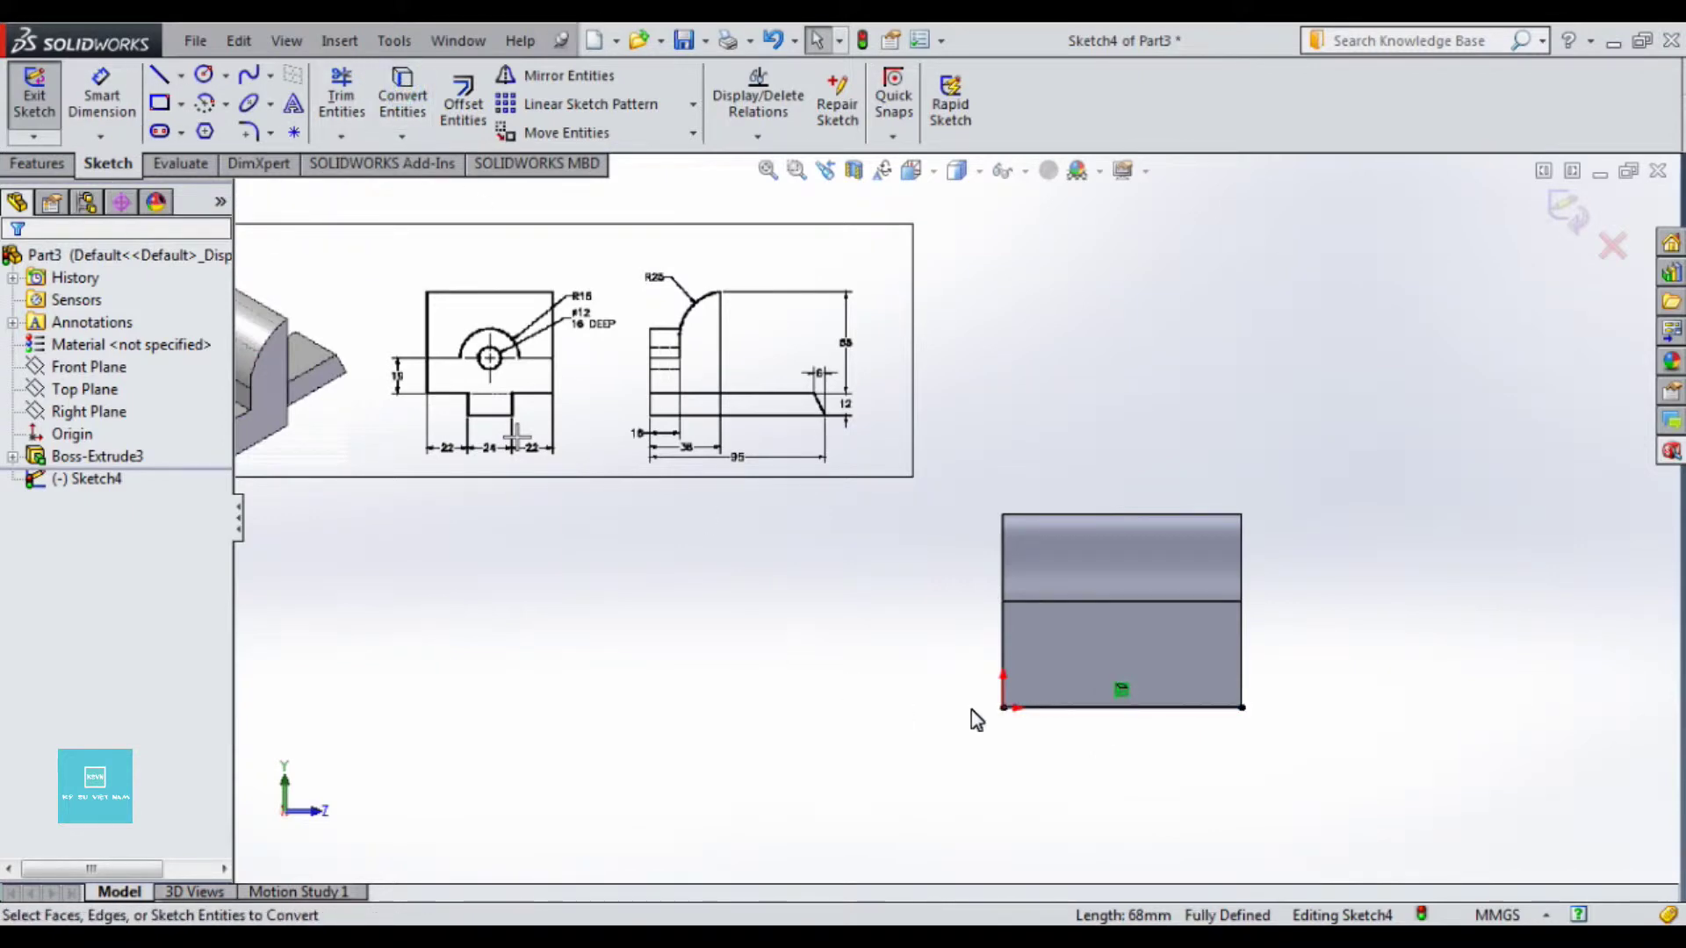
Step: Draw short lines up and inward from the bottom-left and bottom-right corners
key(l)
click(1003, 705)
click(1003, 647)
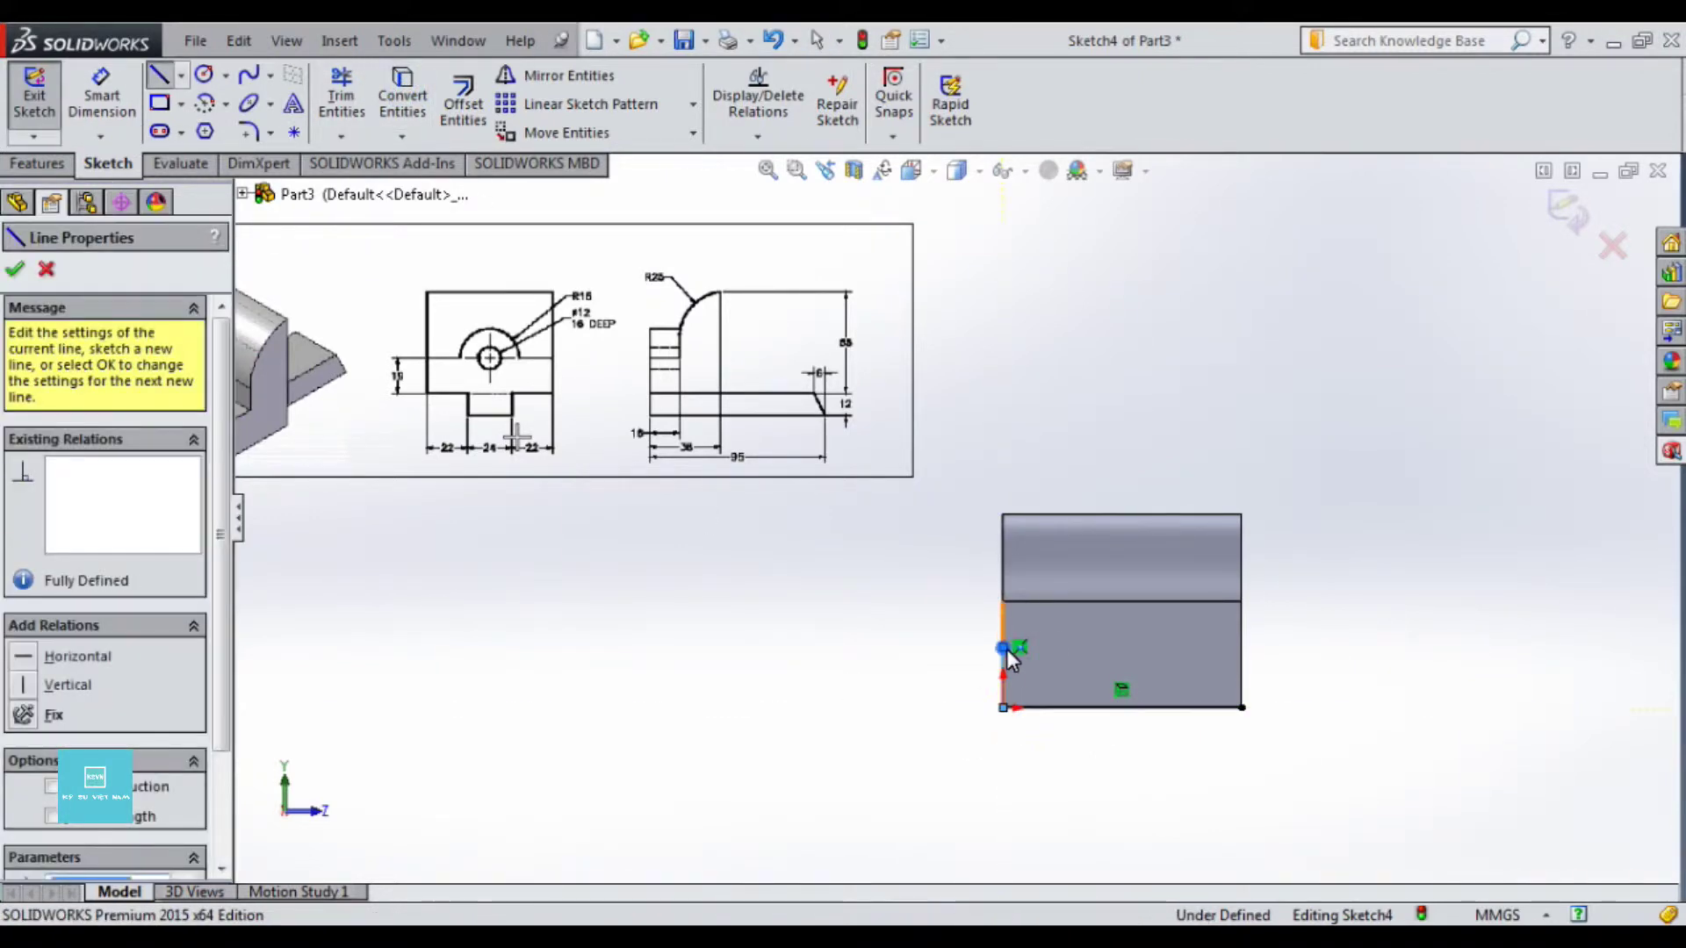
click(1075, 652)
key(Escape)
key(Escape)
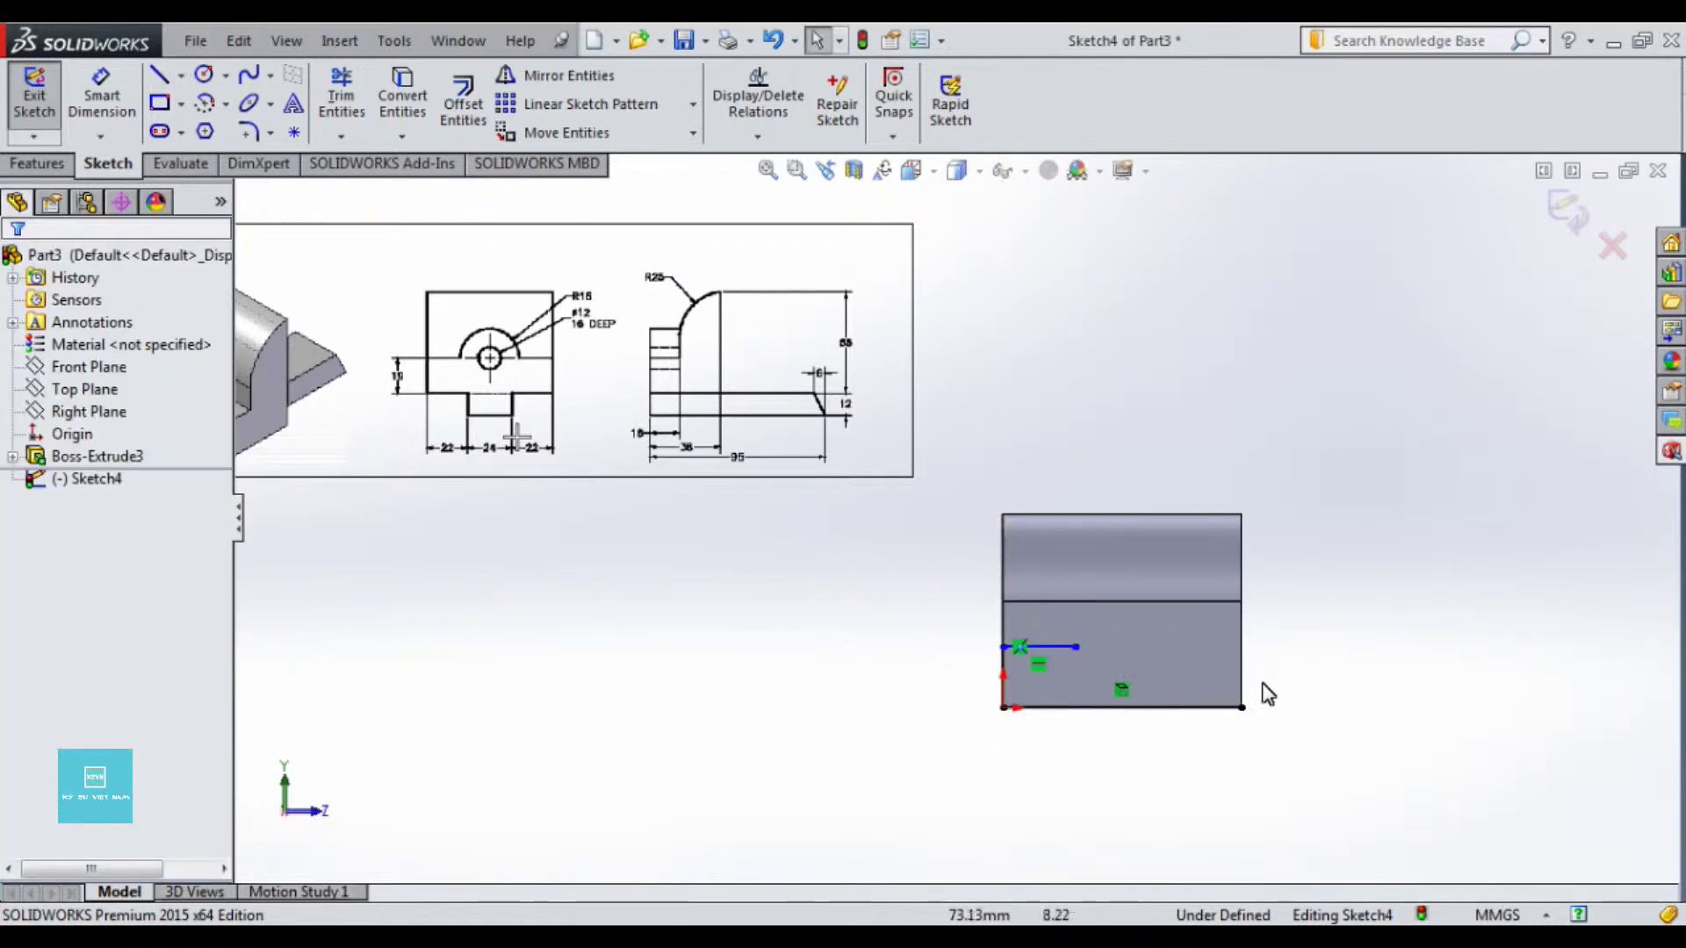
key(l)
click(1241, 707)
click(1241, 647)
click(1168, 647)
key(Escape)
Step: Draw a circle between the two horizontal lines, its edge at the left line's end
key(c)
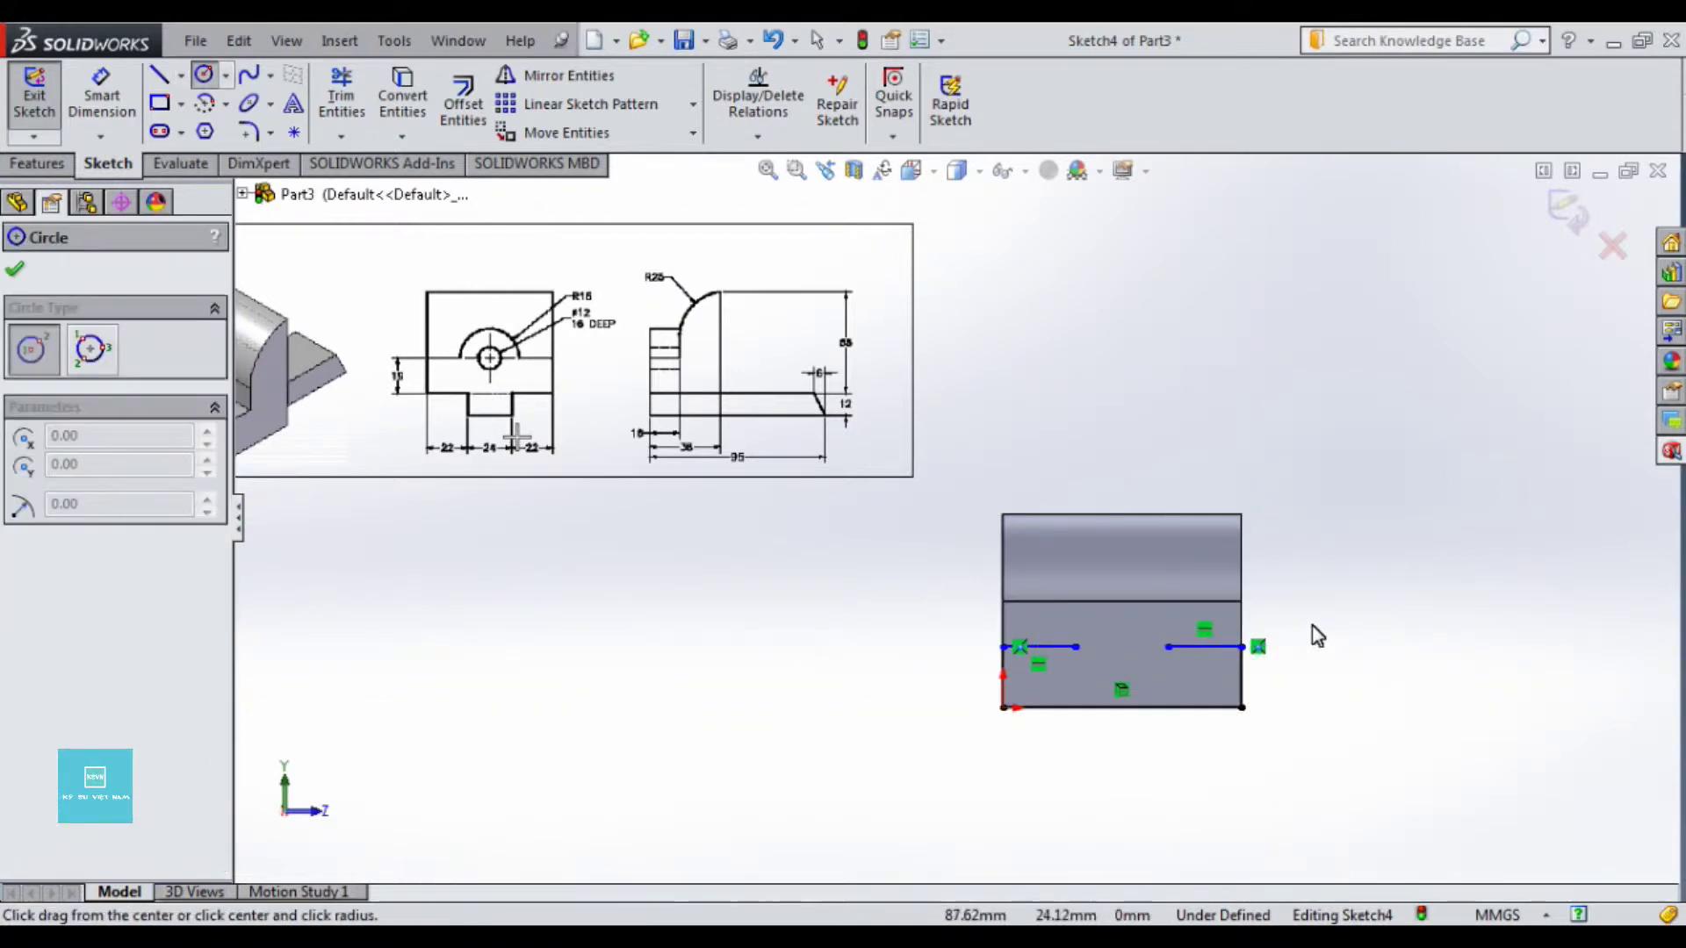
click(1121, 635)
click(1080, 650)
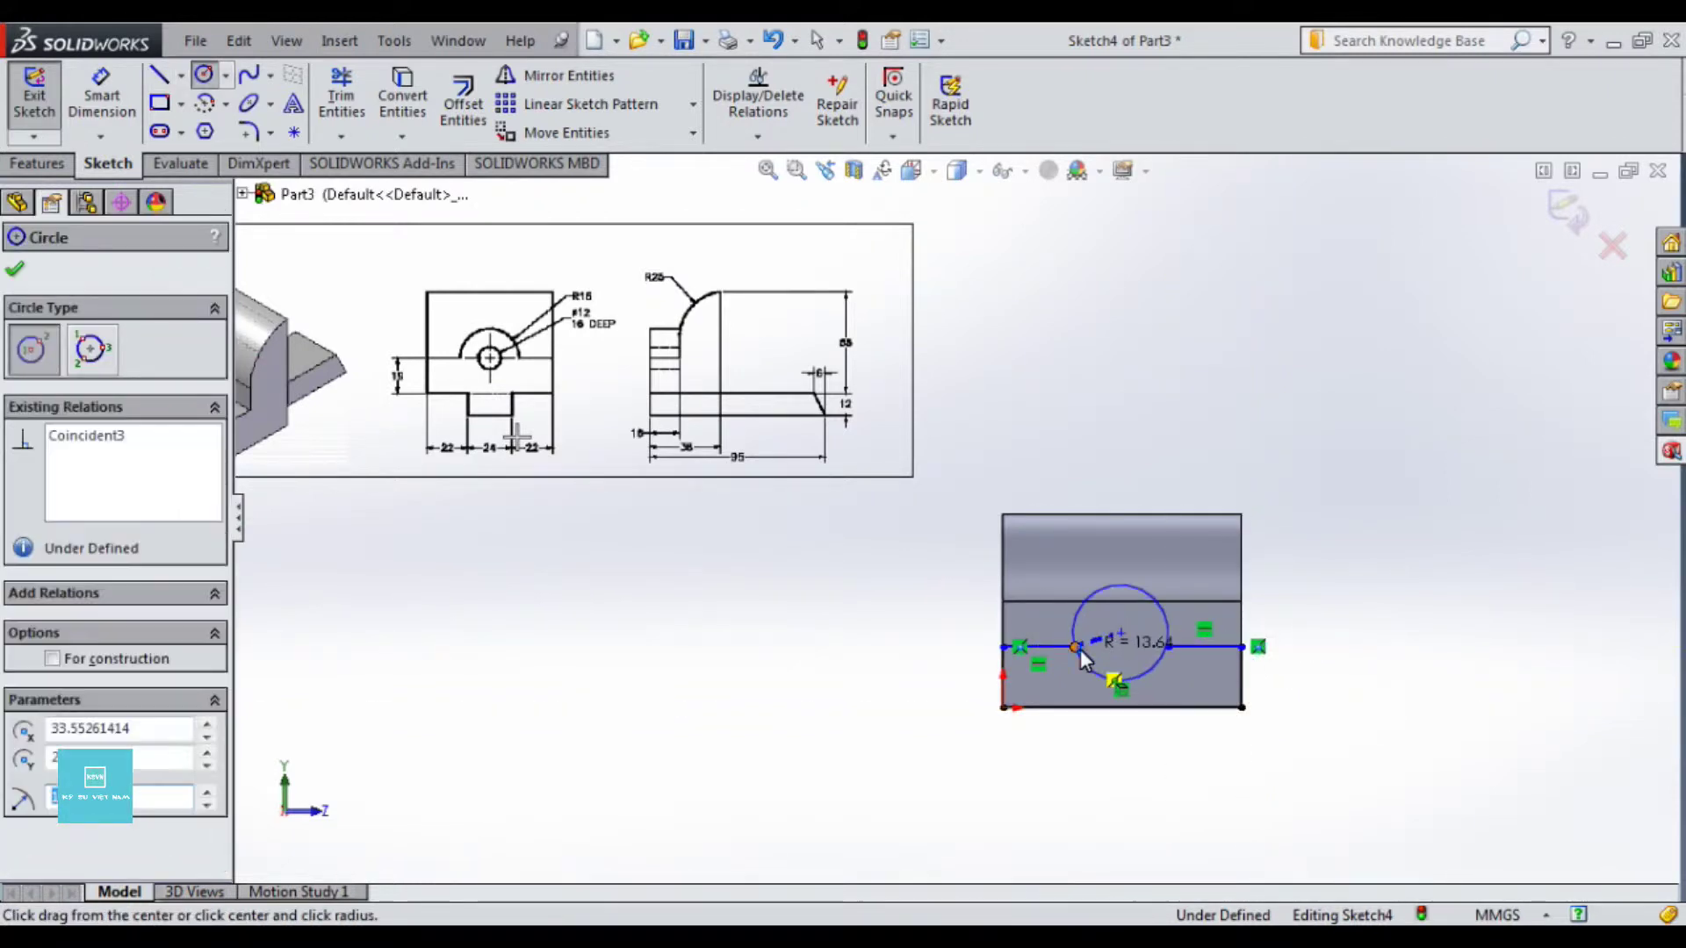
key(Escape)
click(1120, 633)
click(1045, 647)
ctrl+click(1121, 633)
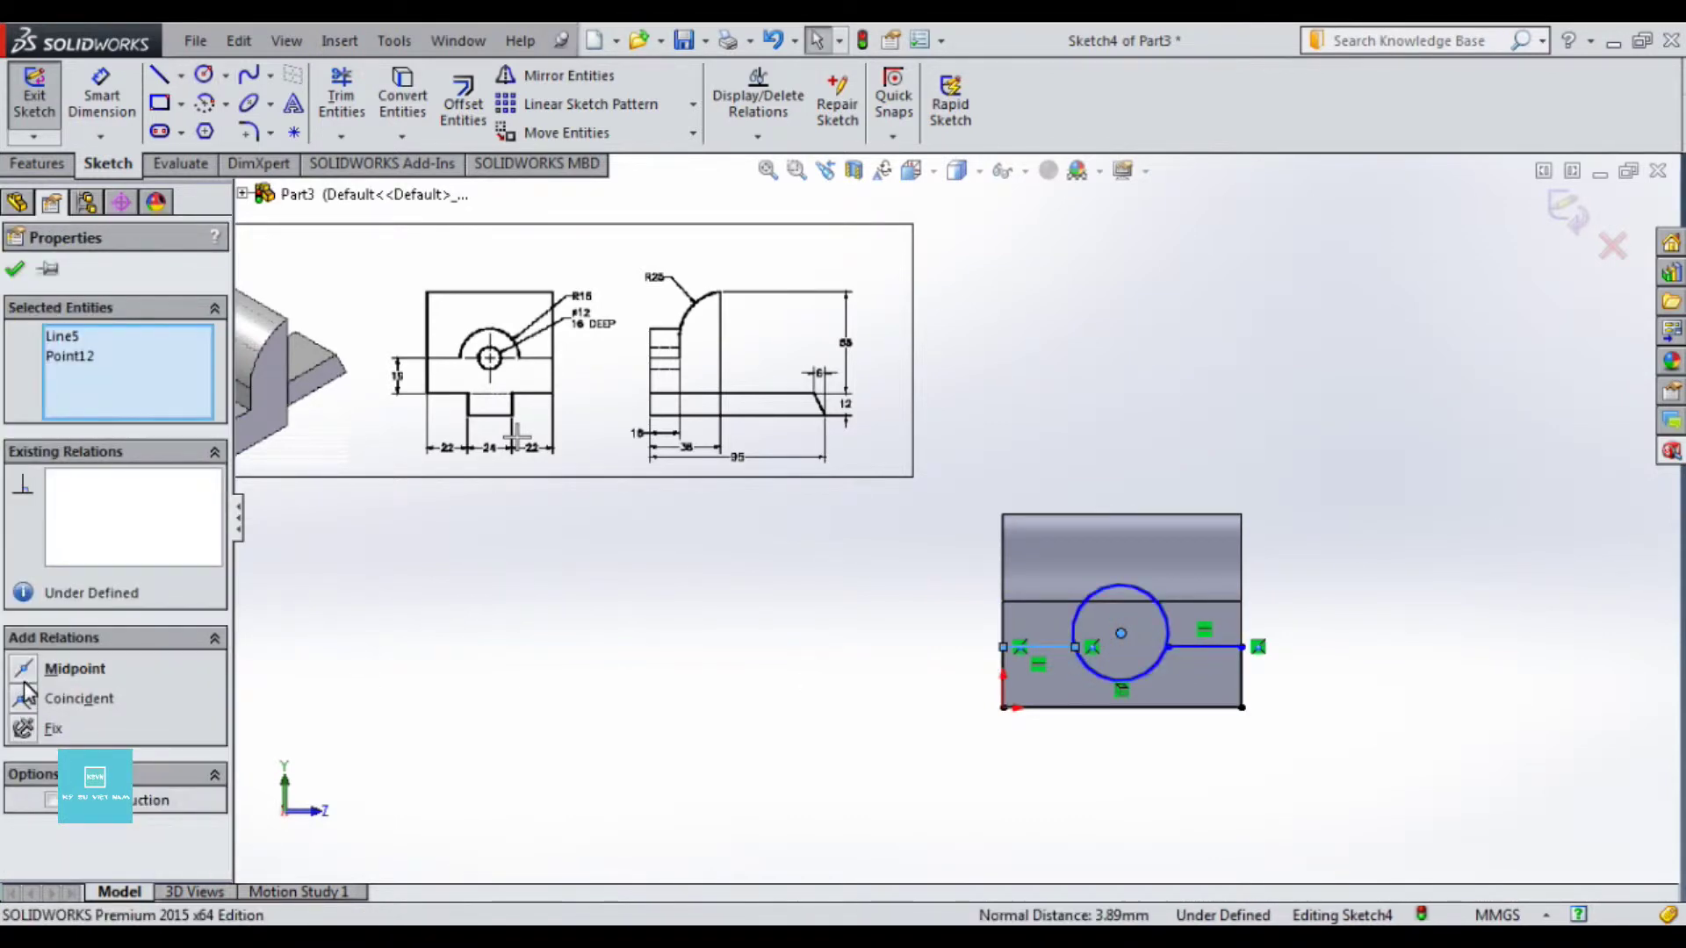
click(1475, 655)
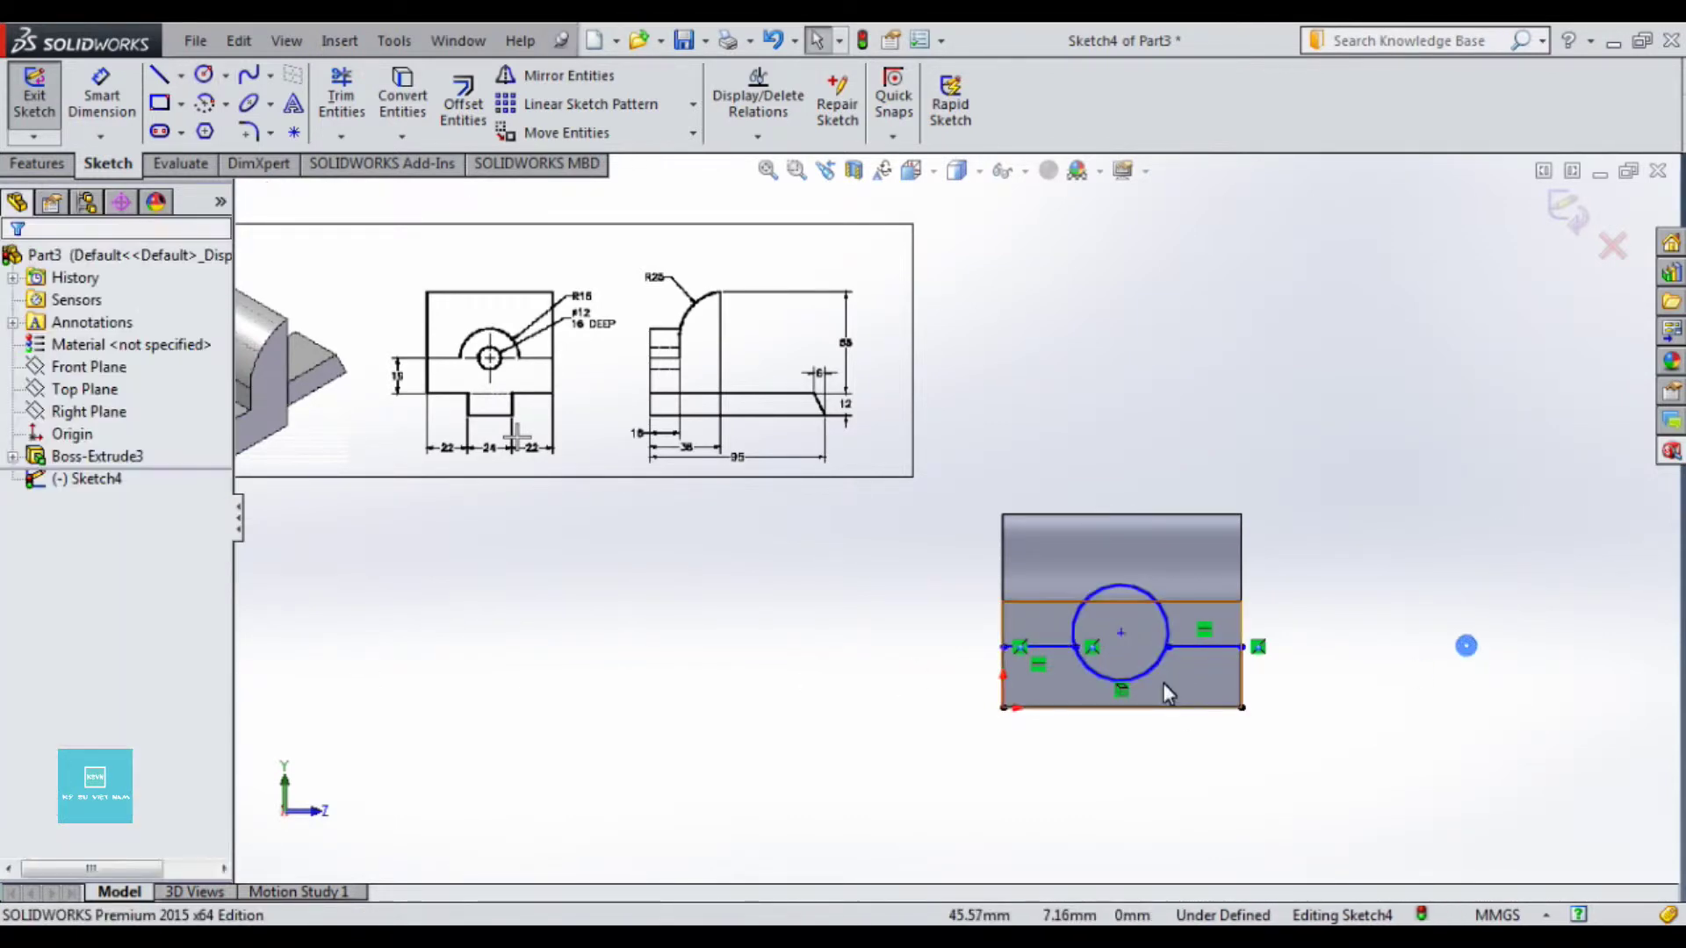
Step: Make the circle's centre horizontal with the two line endpoints
click(1076, 647)
ctrl+click(1120, 632)
click(1171, 647)
click(12, 677)
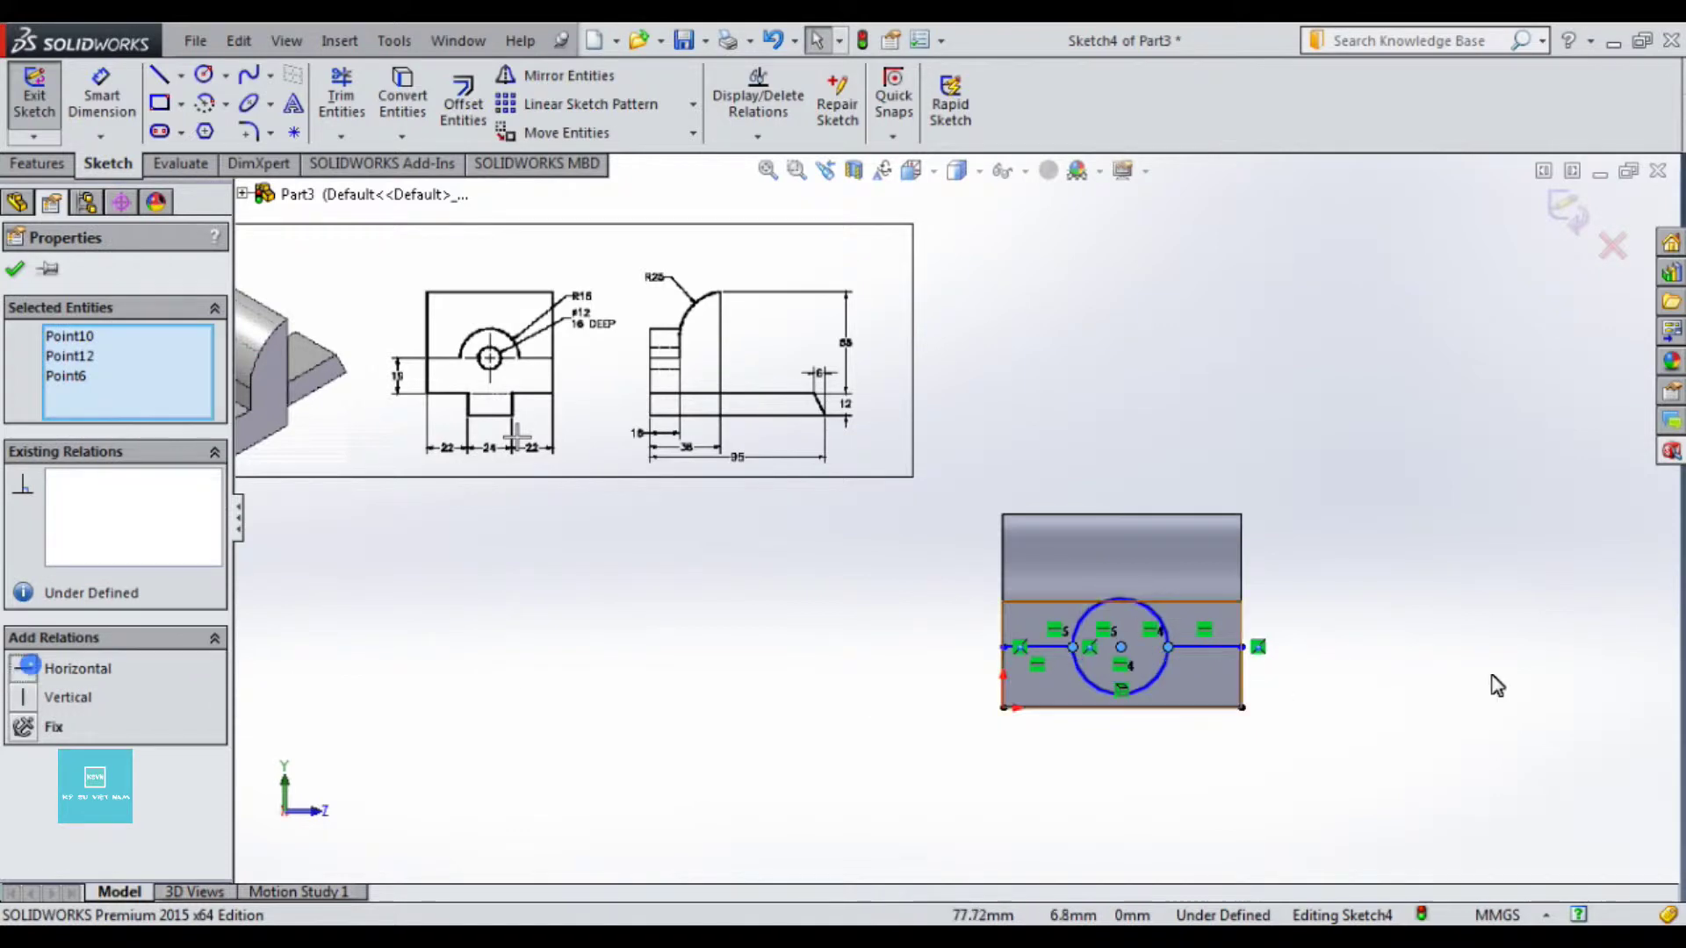
click(1493, 681)
Step: Dimension the circle to Ø32 and make the right line's endpoint lie on it
key(d)
click(1152, 612)
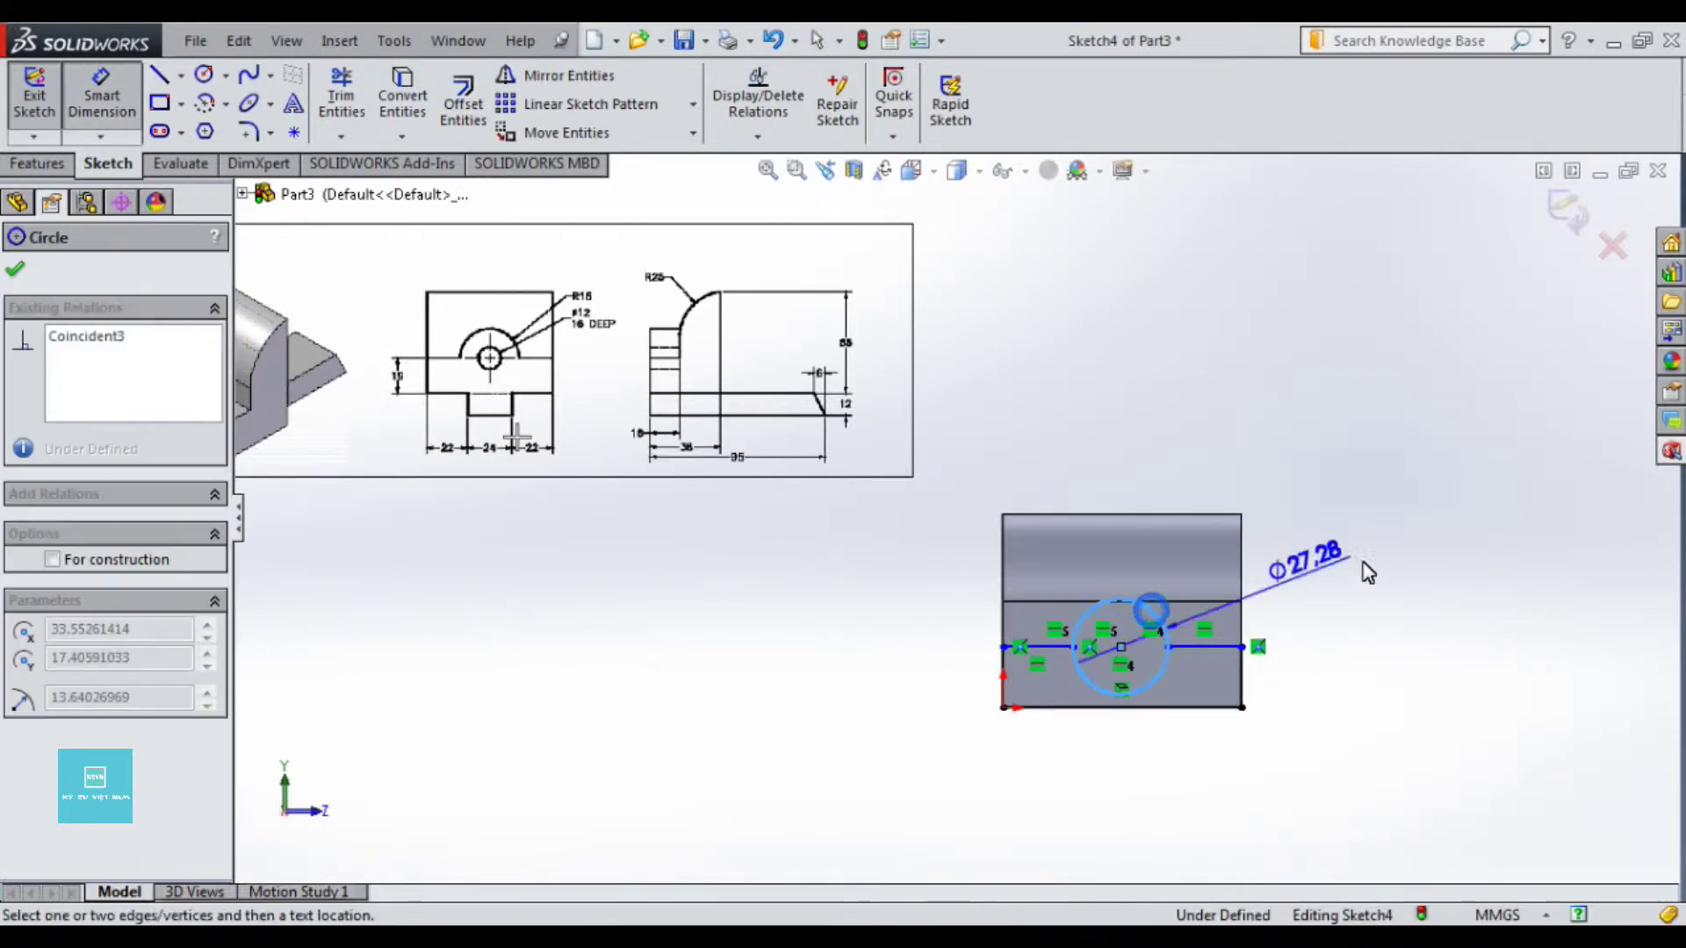
click(1373, 555)
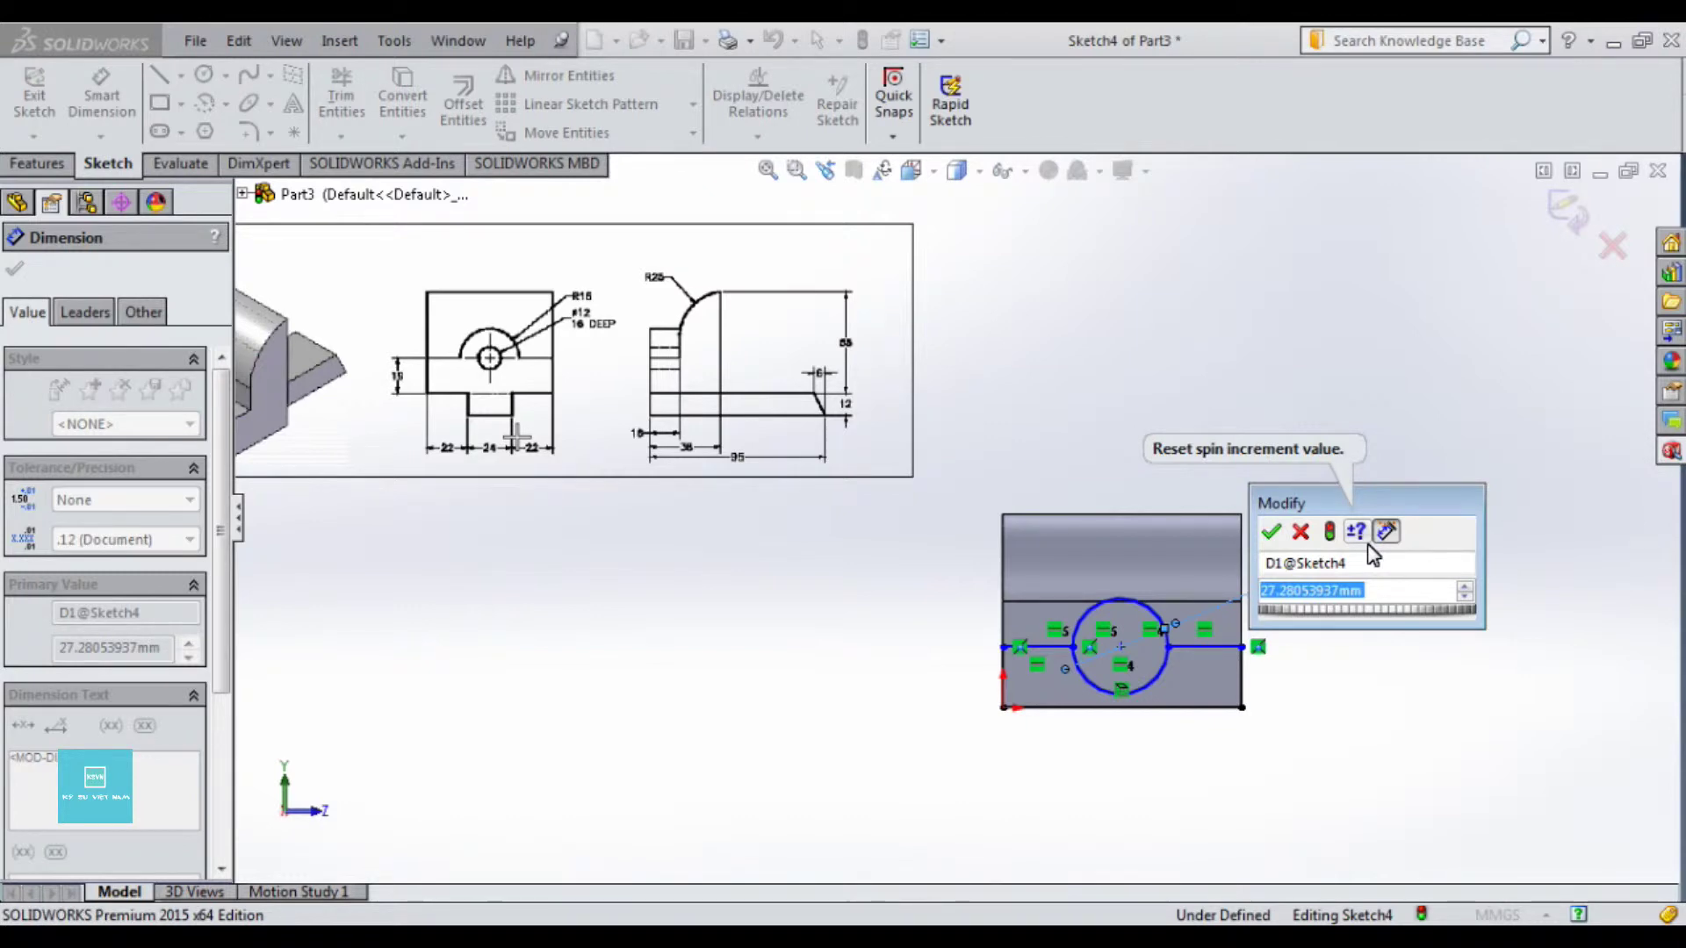
text(32)
key(Return)
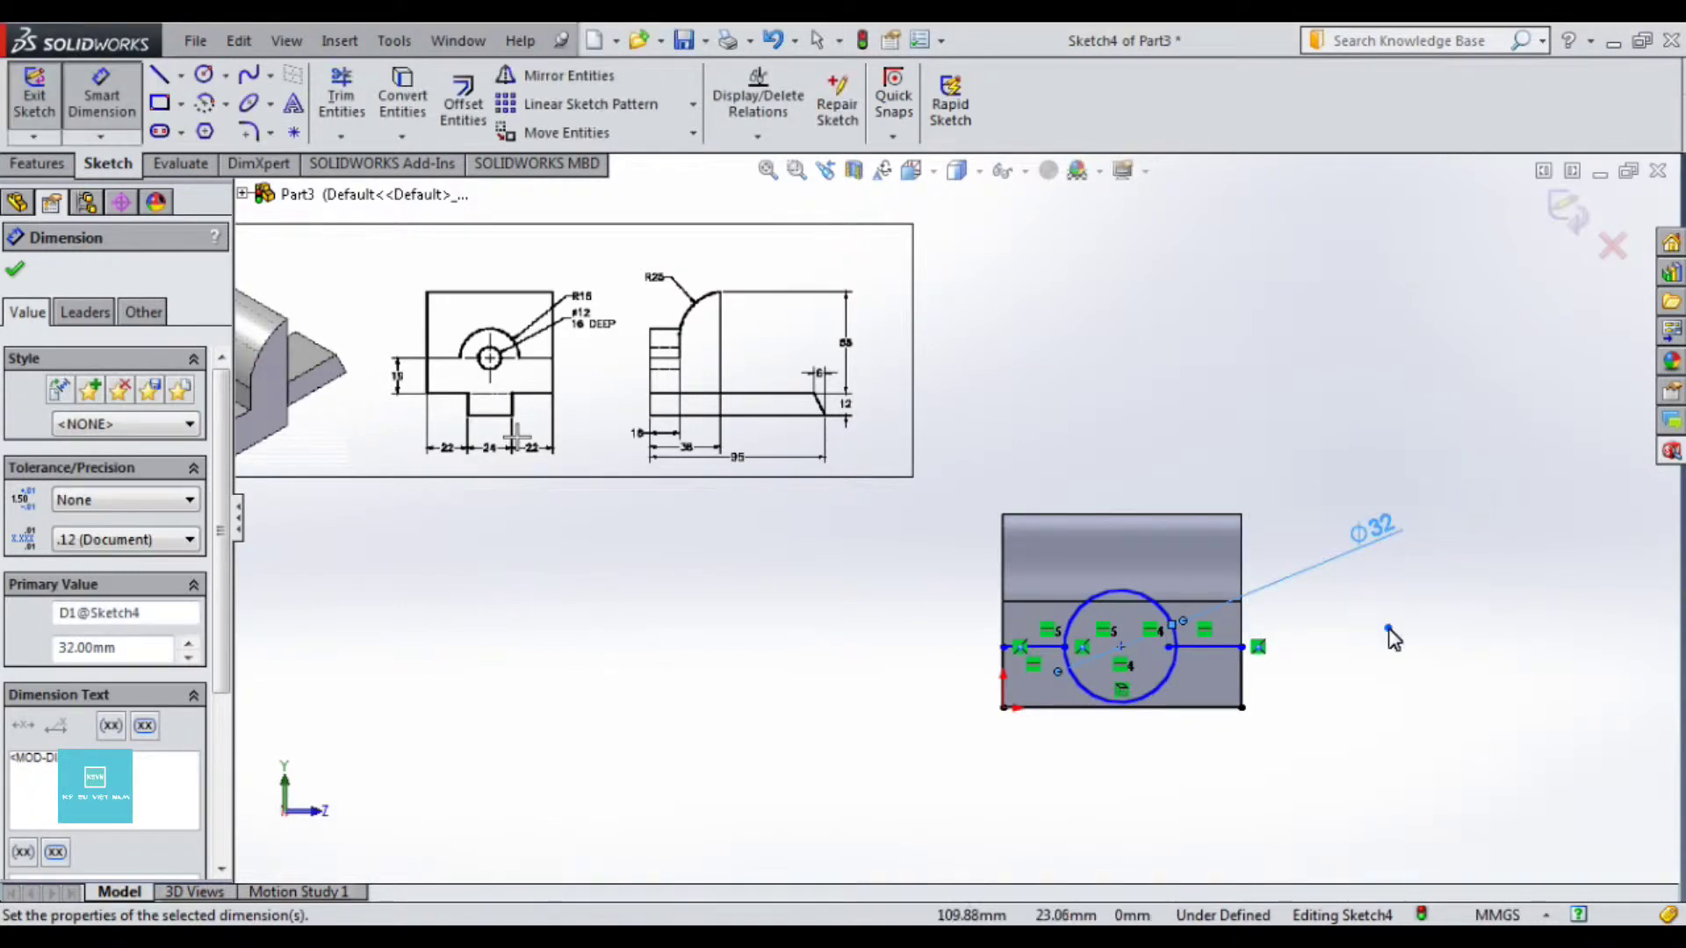
click(1389, 634)
scroll(1208, 628, down, 1)
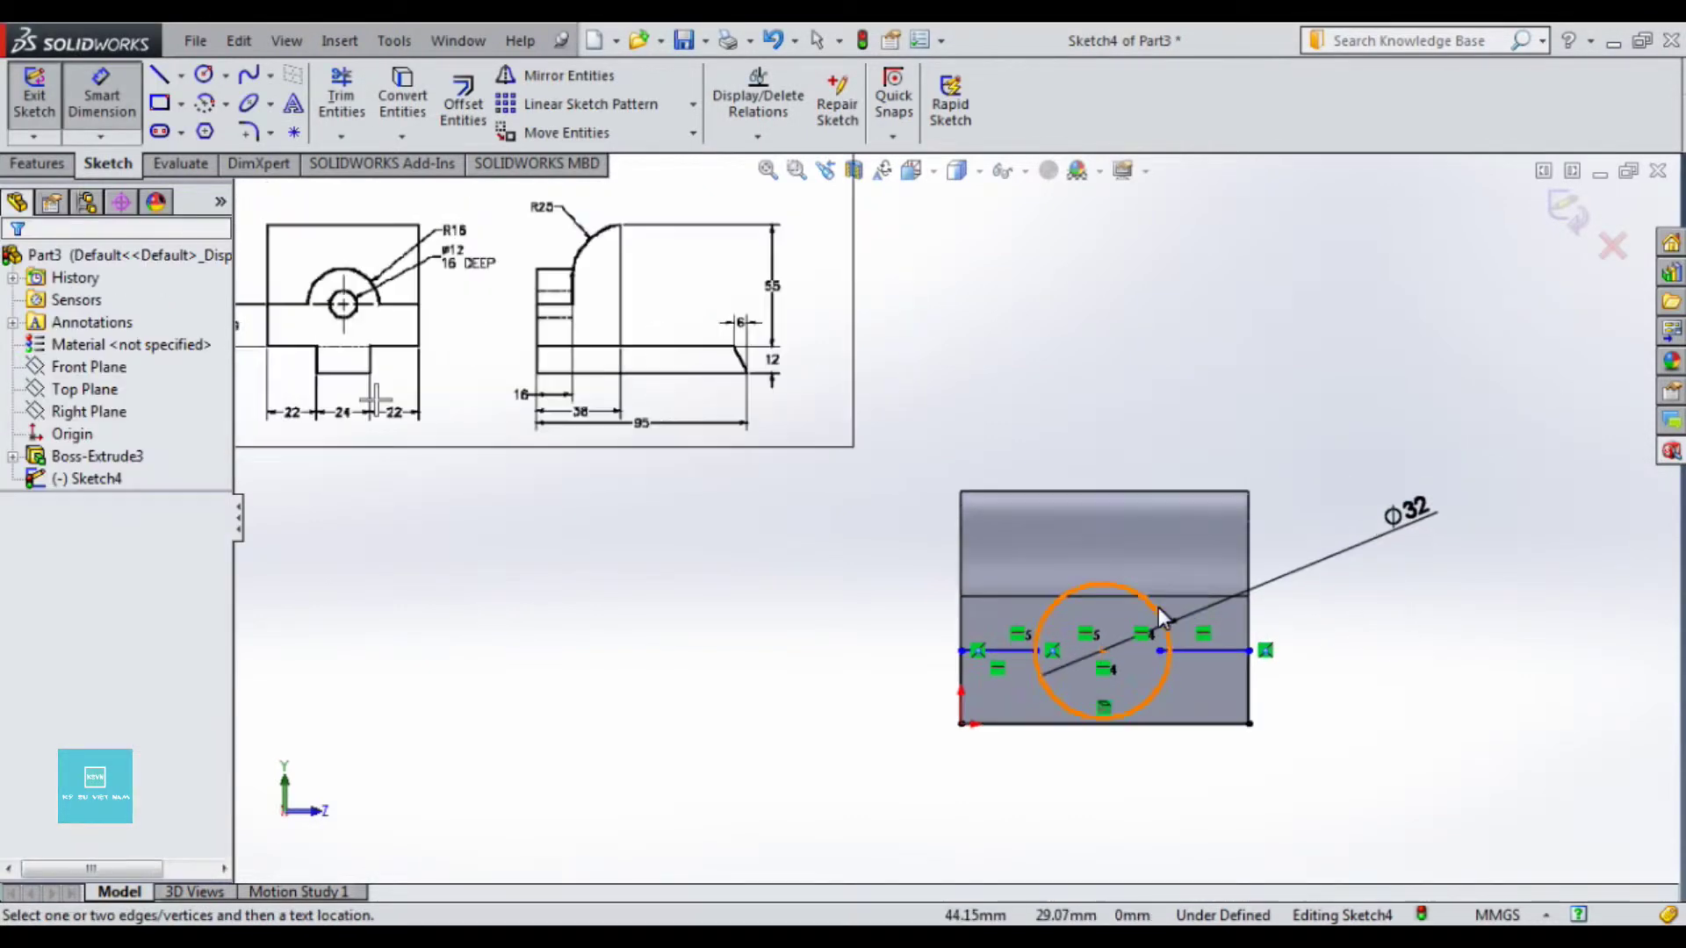
key(Escape)
click(1161, 652)
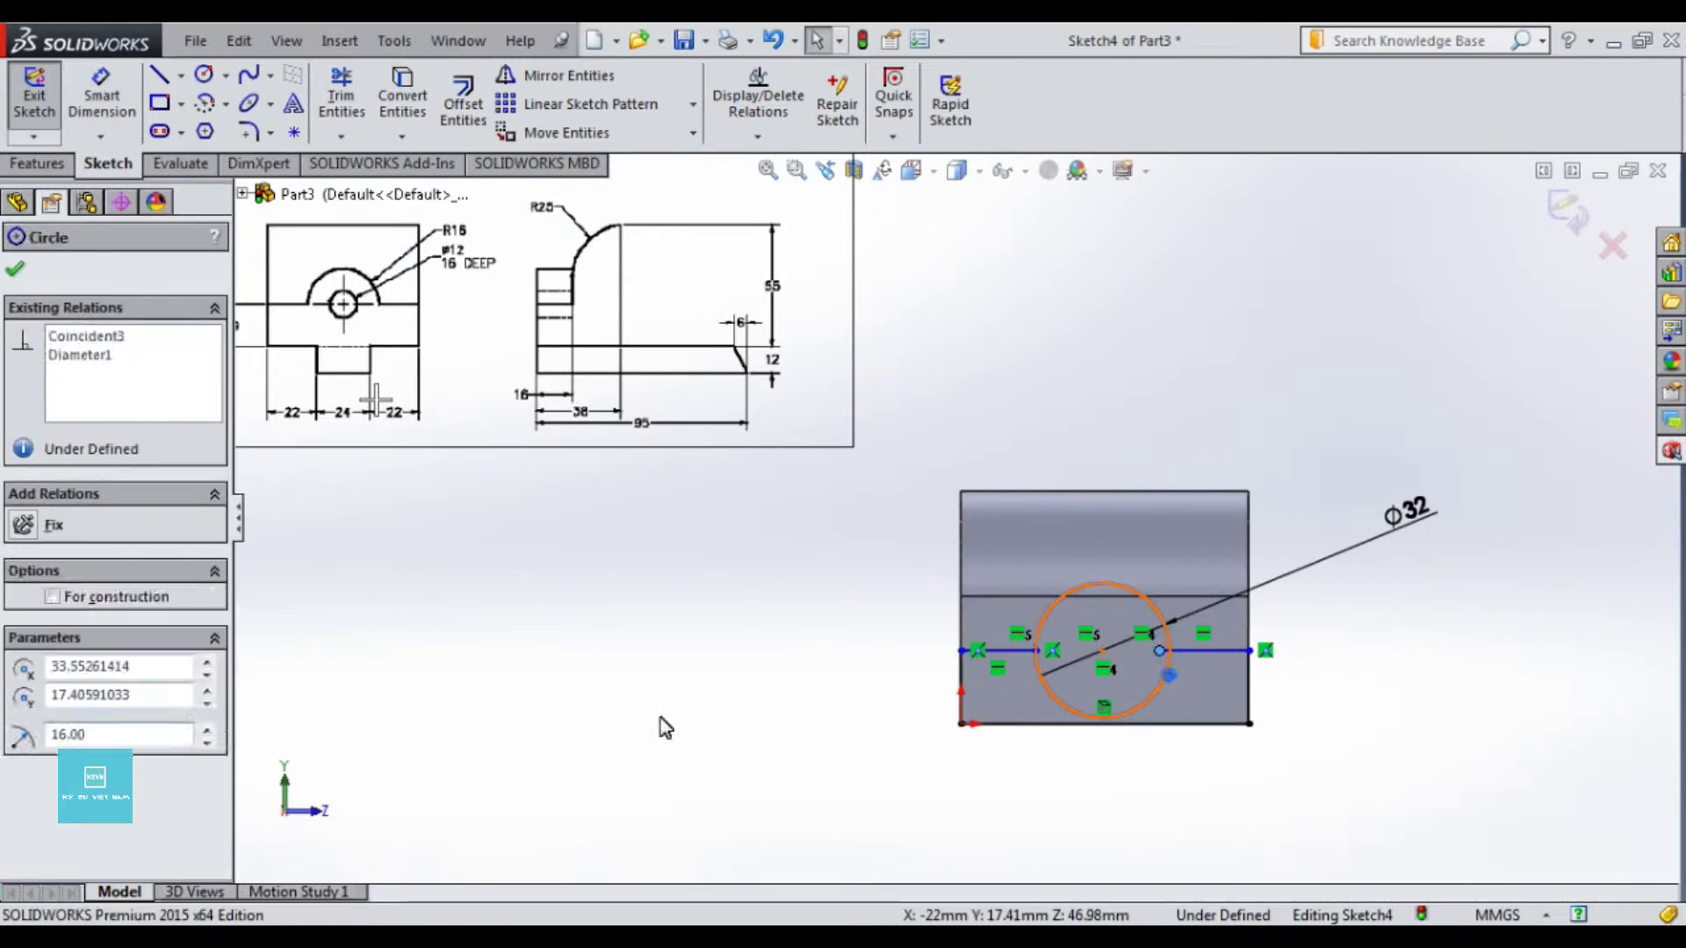
click(24, 700)
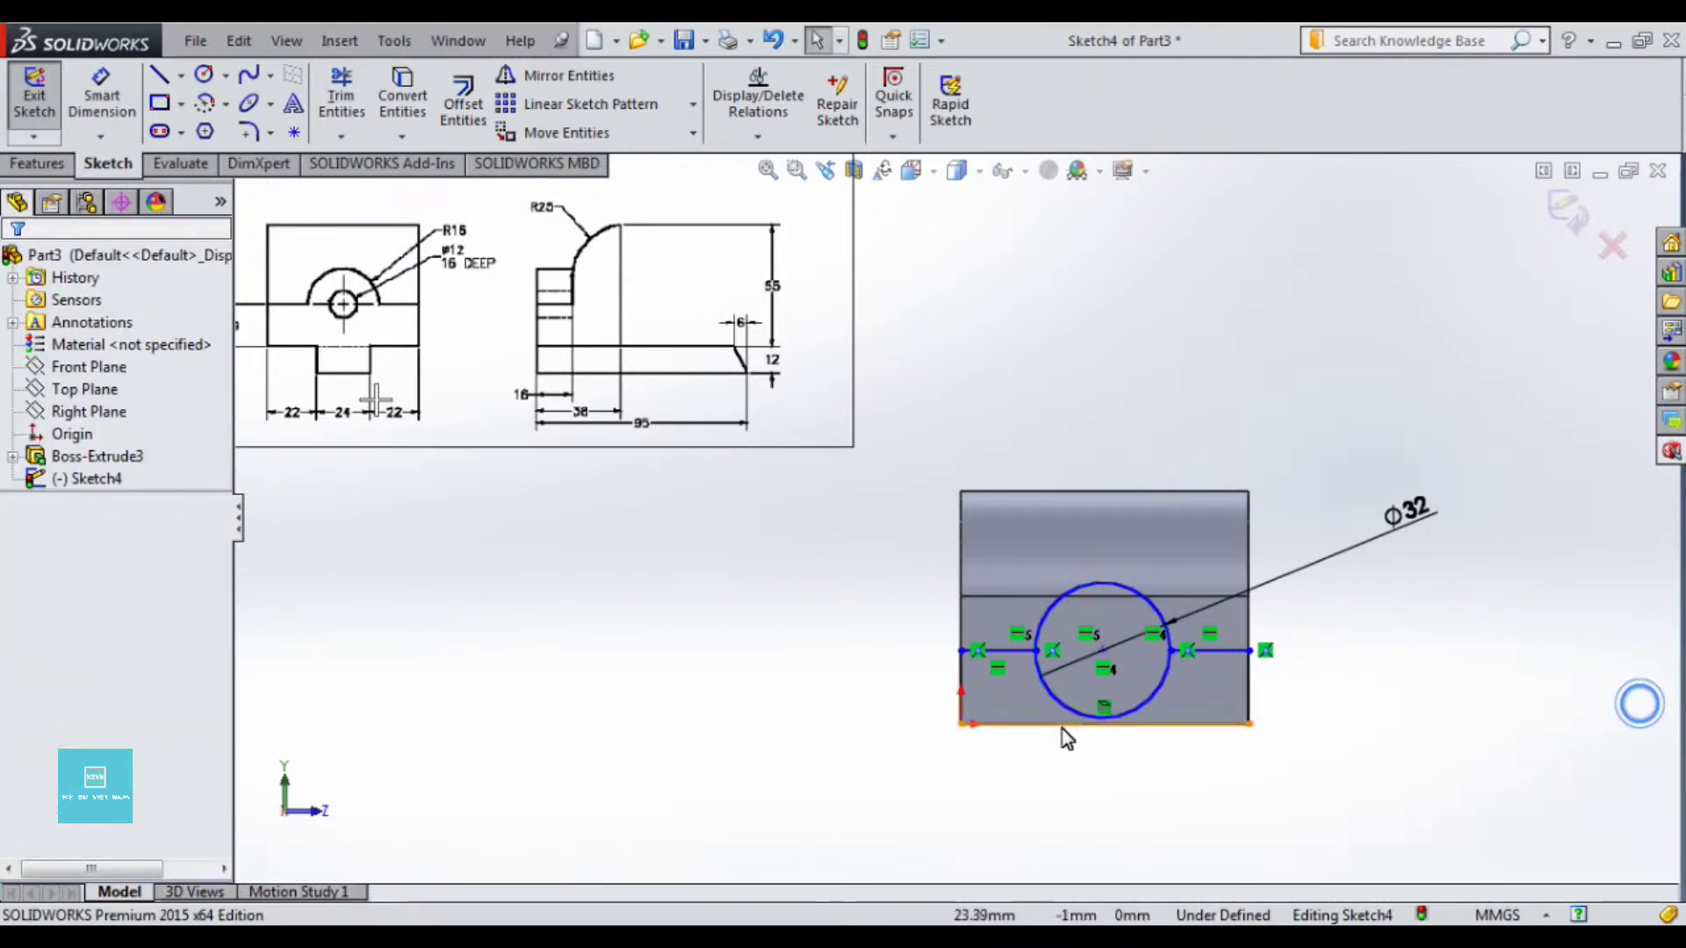
Step: Add a vertical line from the bottom edge midpoint to the circle's centre
key(l)
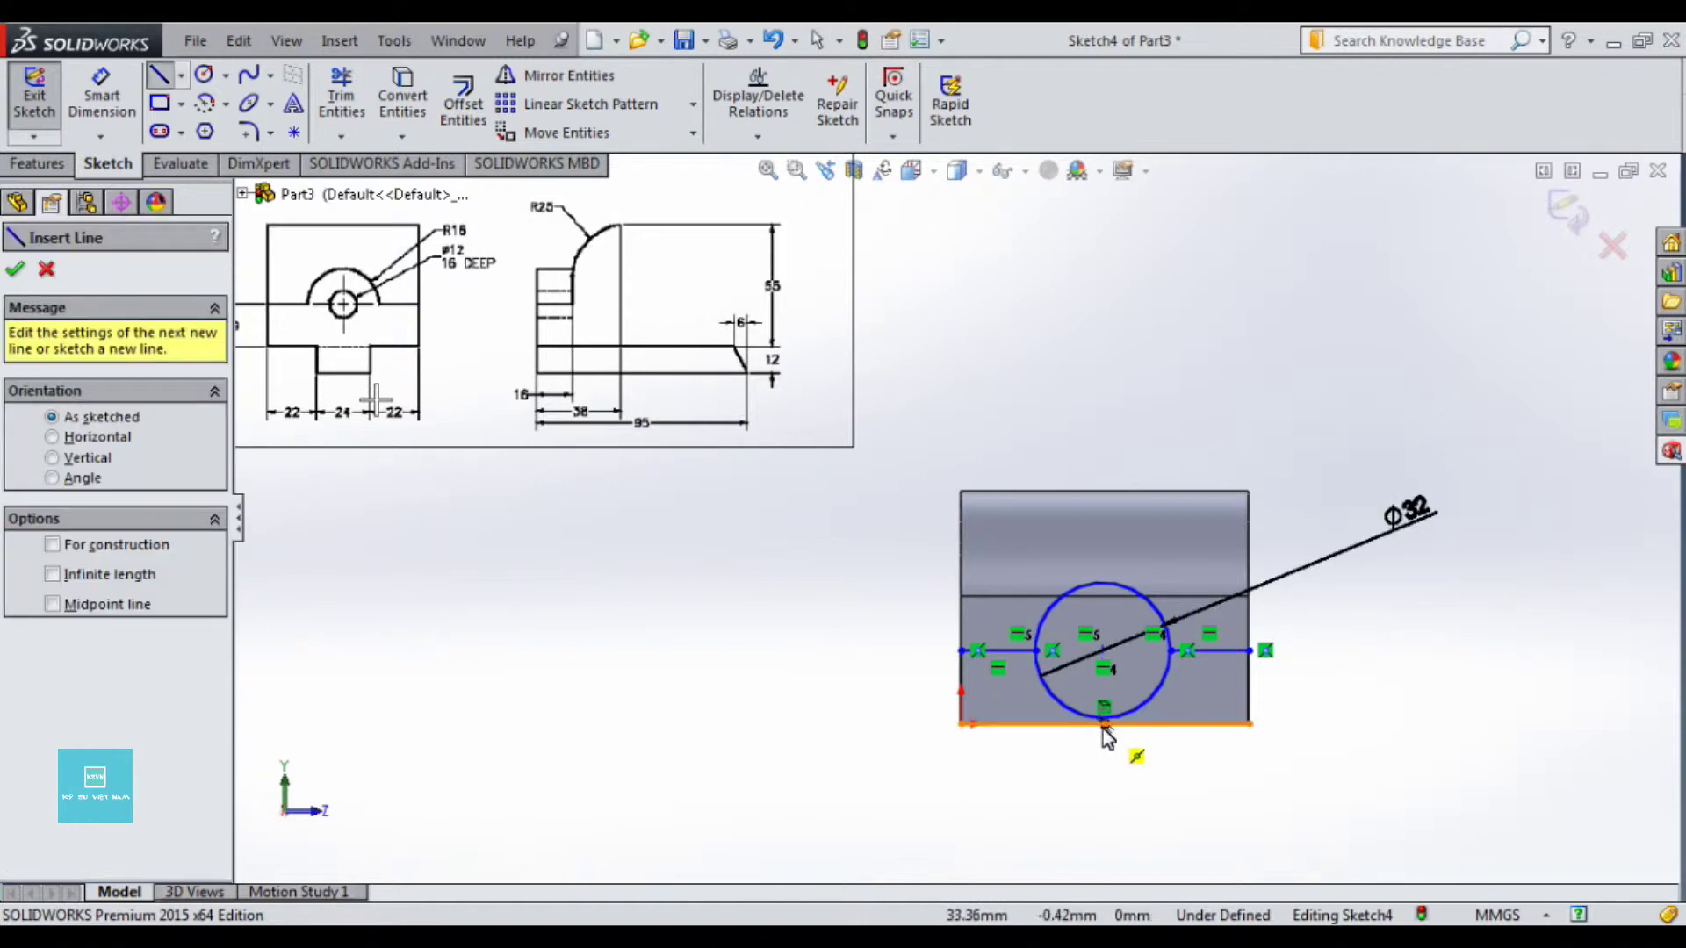
click(1104, 724)
click(1103, 652)
key(Escape)
click(1107, 688)
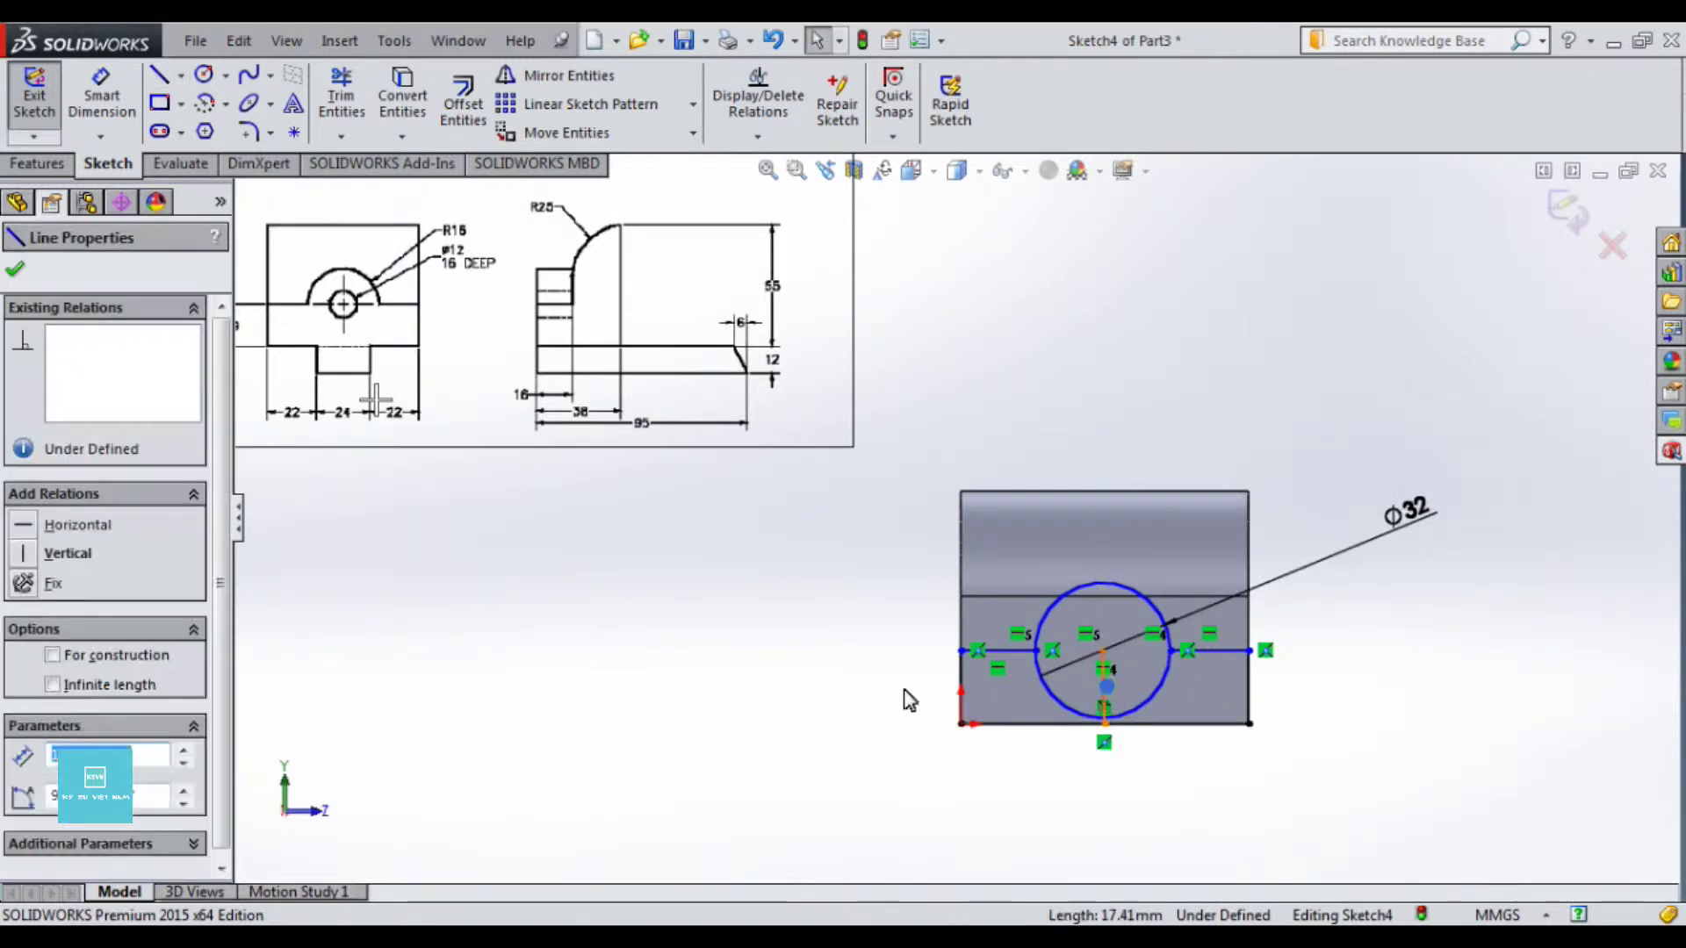
click(24, 569)
click(706, 725)
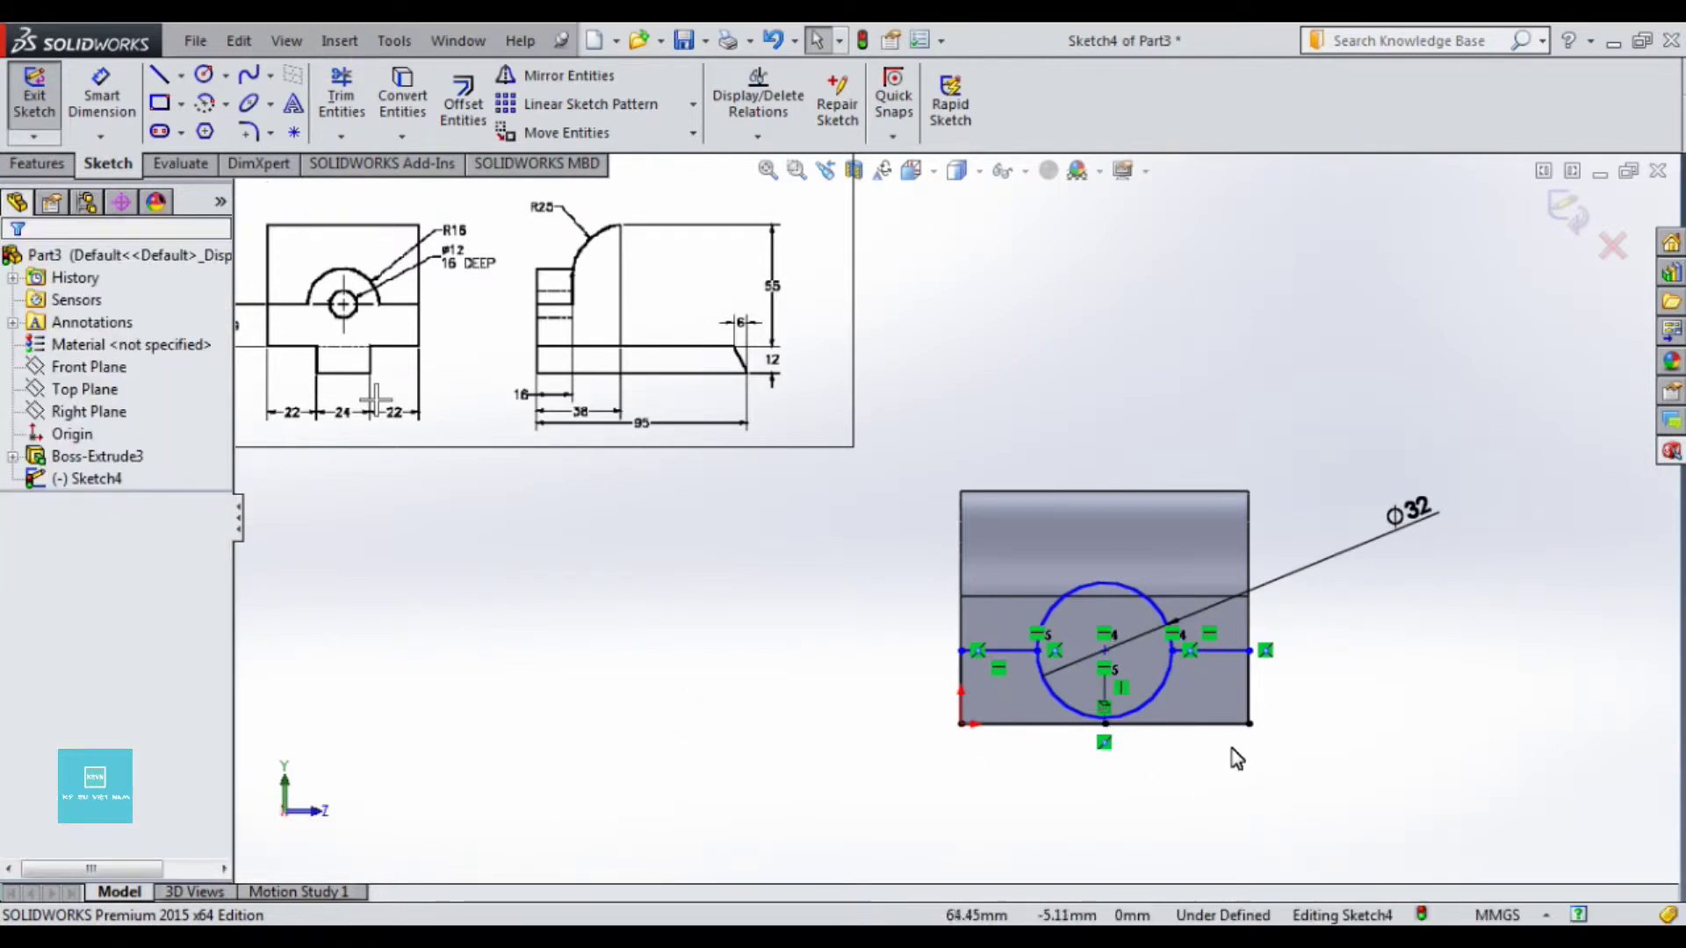
Step: Place another diameter dimension above the circle
key(d)
click(1108, 597)
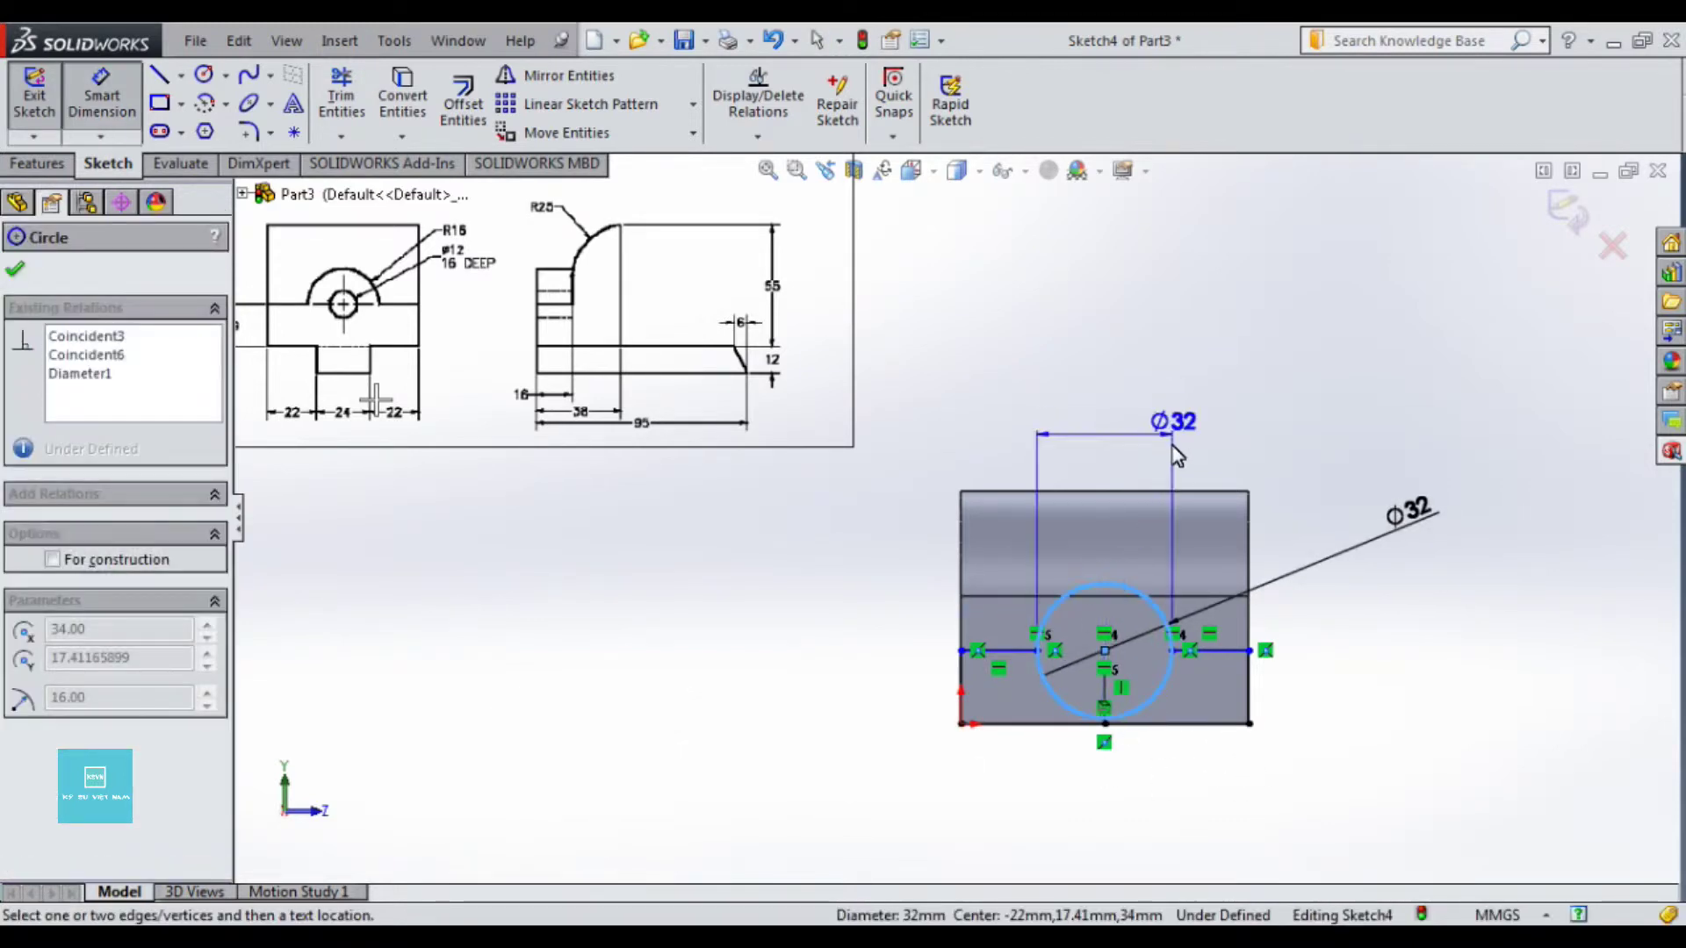
click(1181, 490)
key(c)
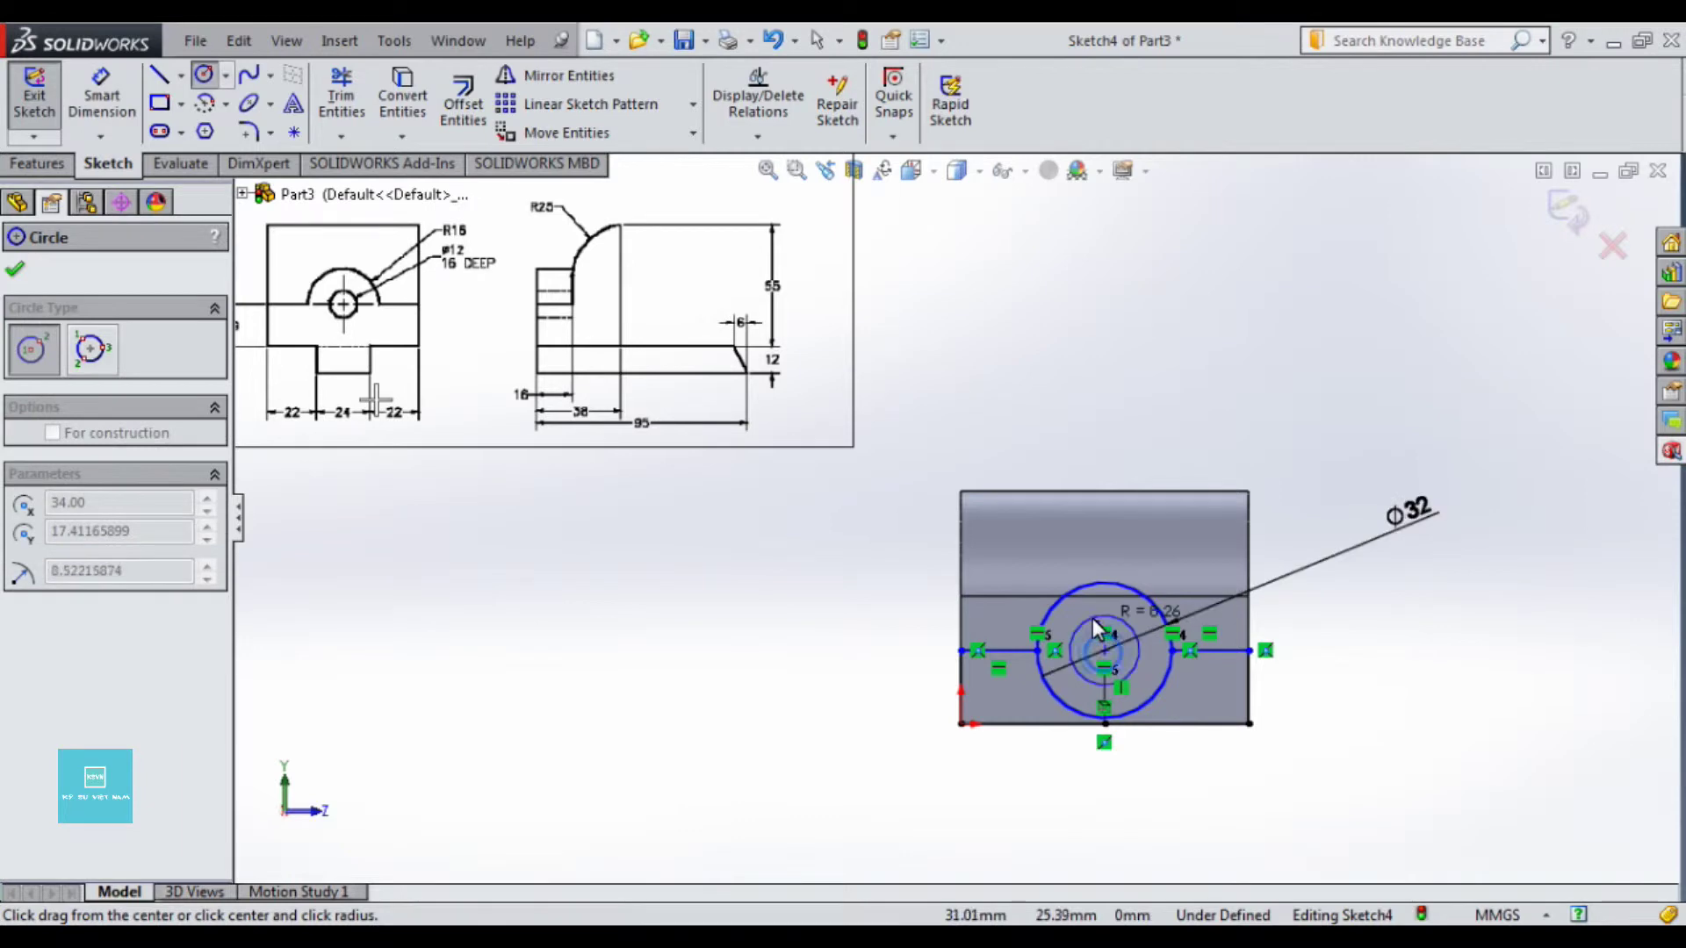
Step: Add a Ø12 concentric circle and trim the lower arc of the Ø32 circle
click(1133, 624)
key(d)
click(1131, 625)
click(1105, 428)
text(12)
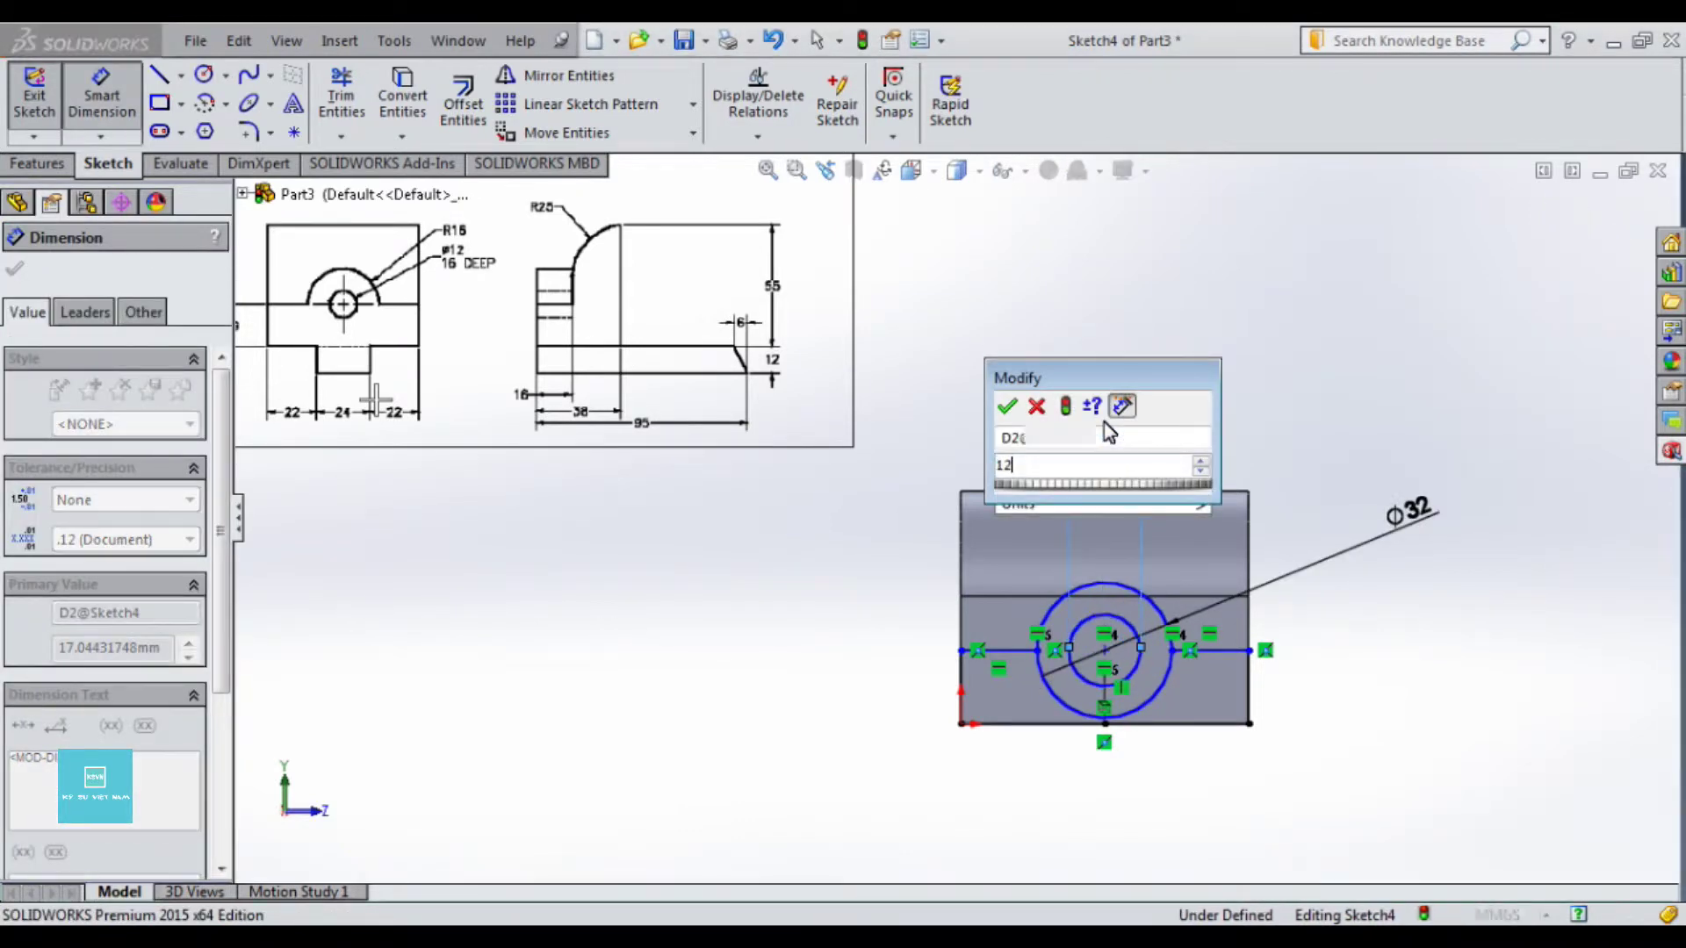
key(Return)
key(Escape)
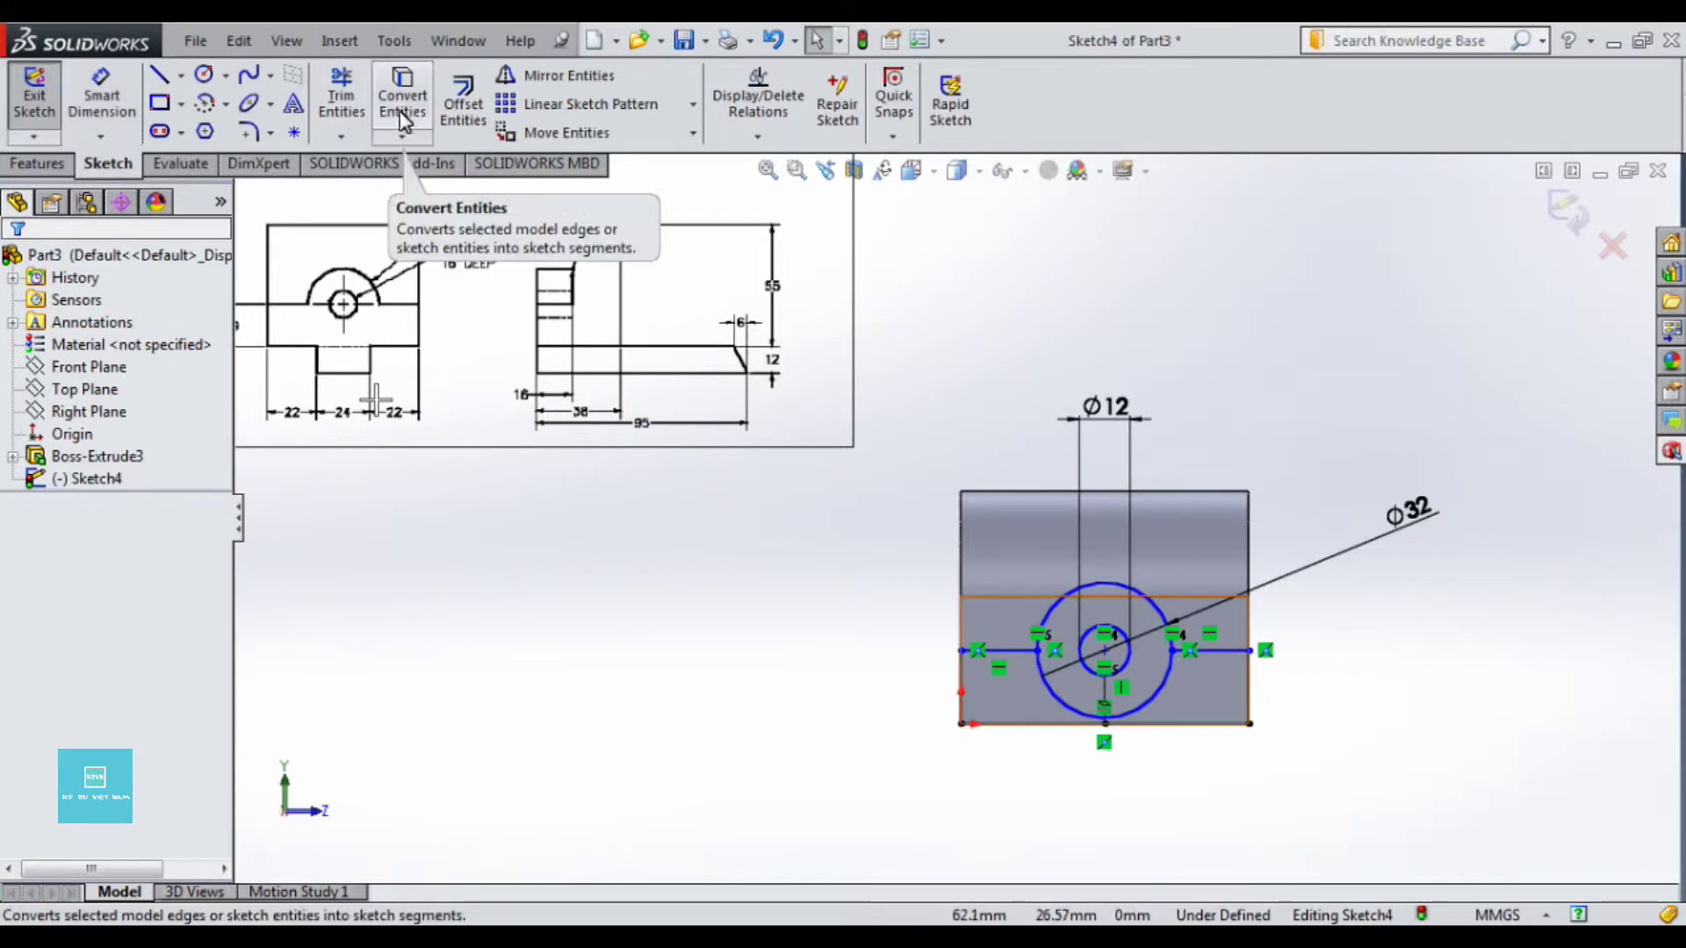
click(341, 97)
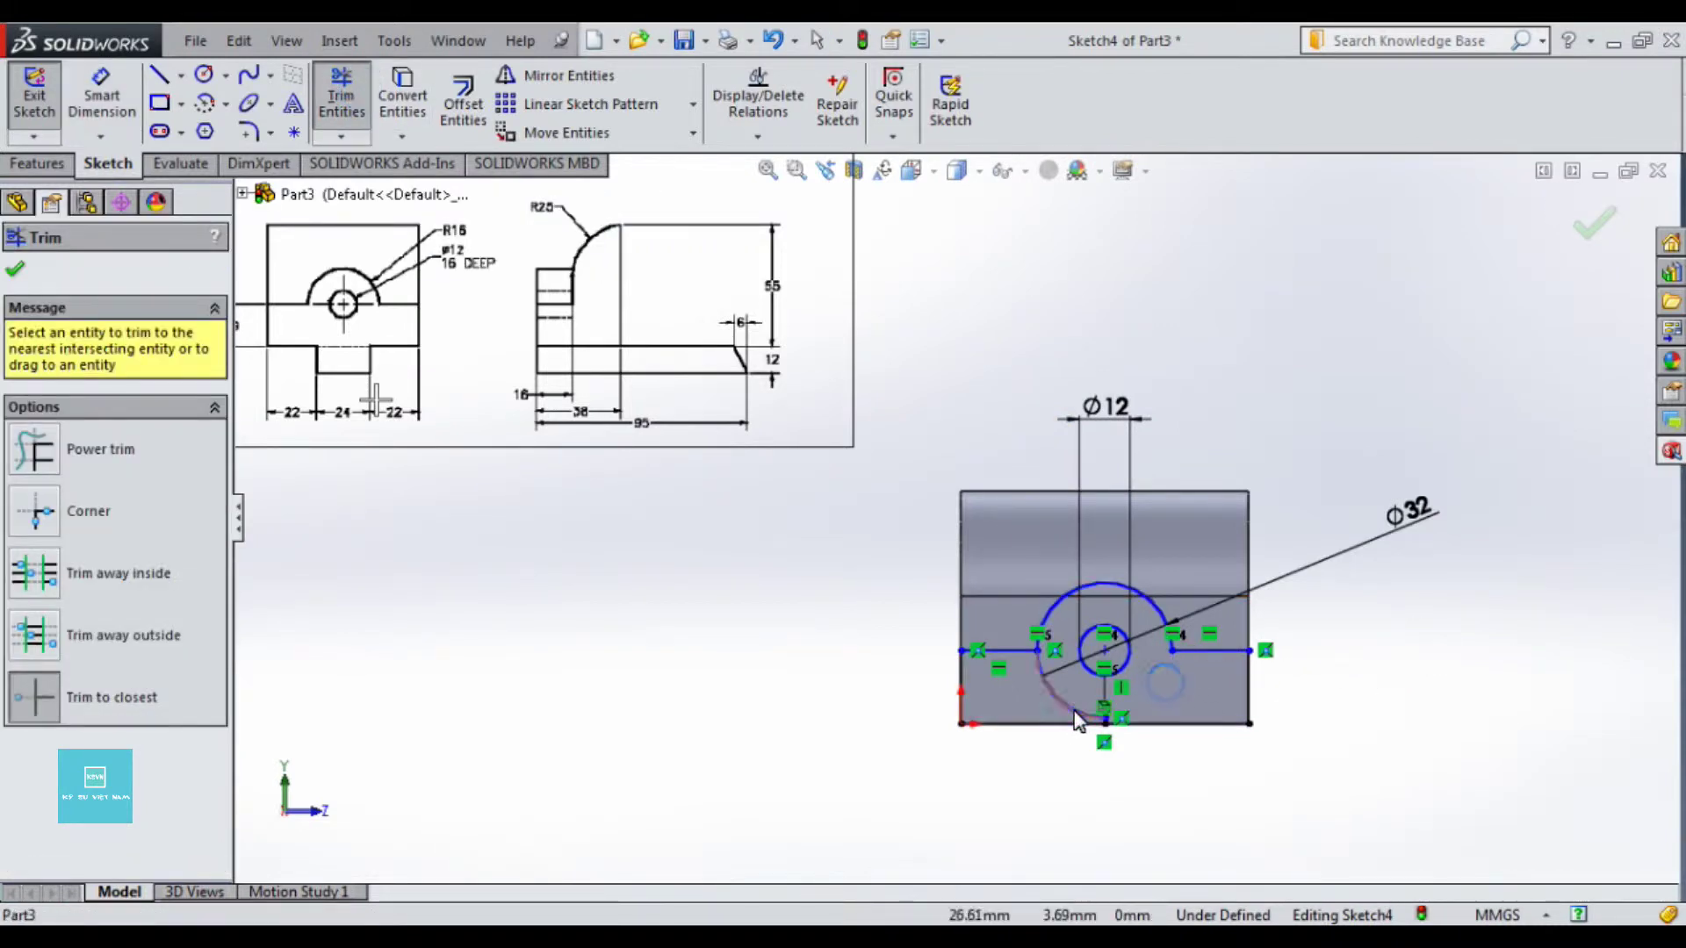
scroll(1326, 765, up, 3)
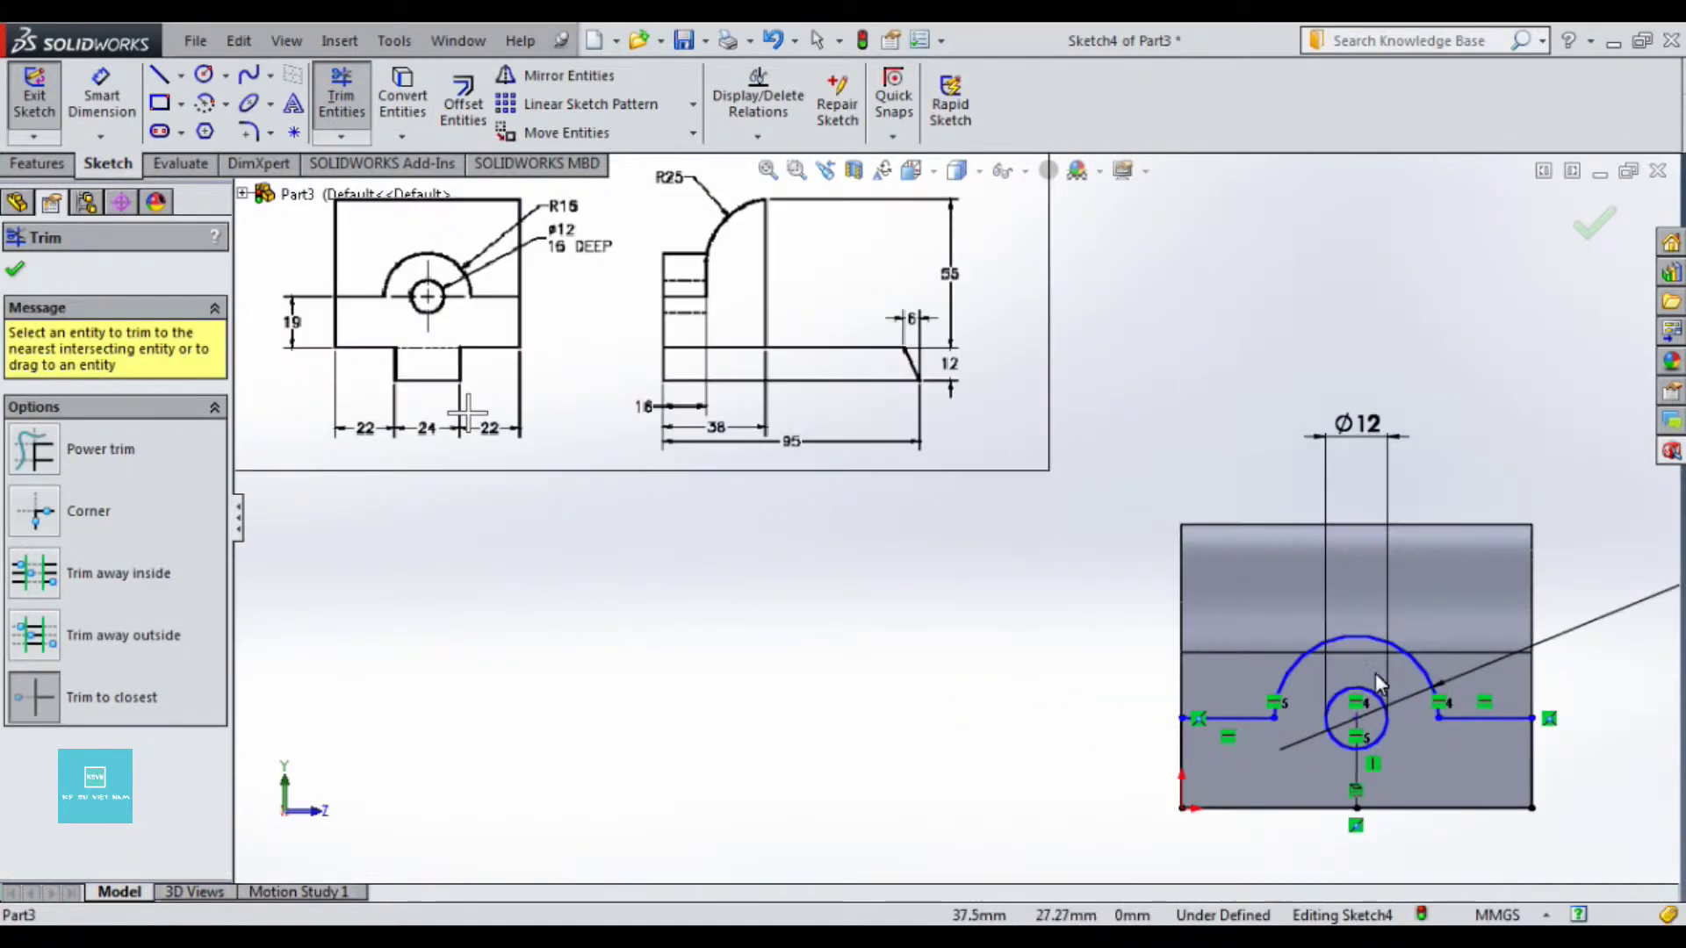
key(Escape)
Step: Dimension the left side line to 19 and exit the sketch
key(d)
click(1182, 769)
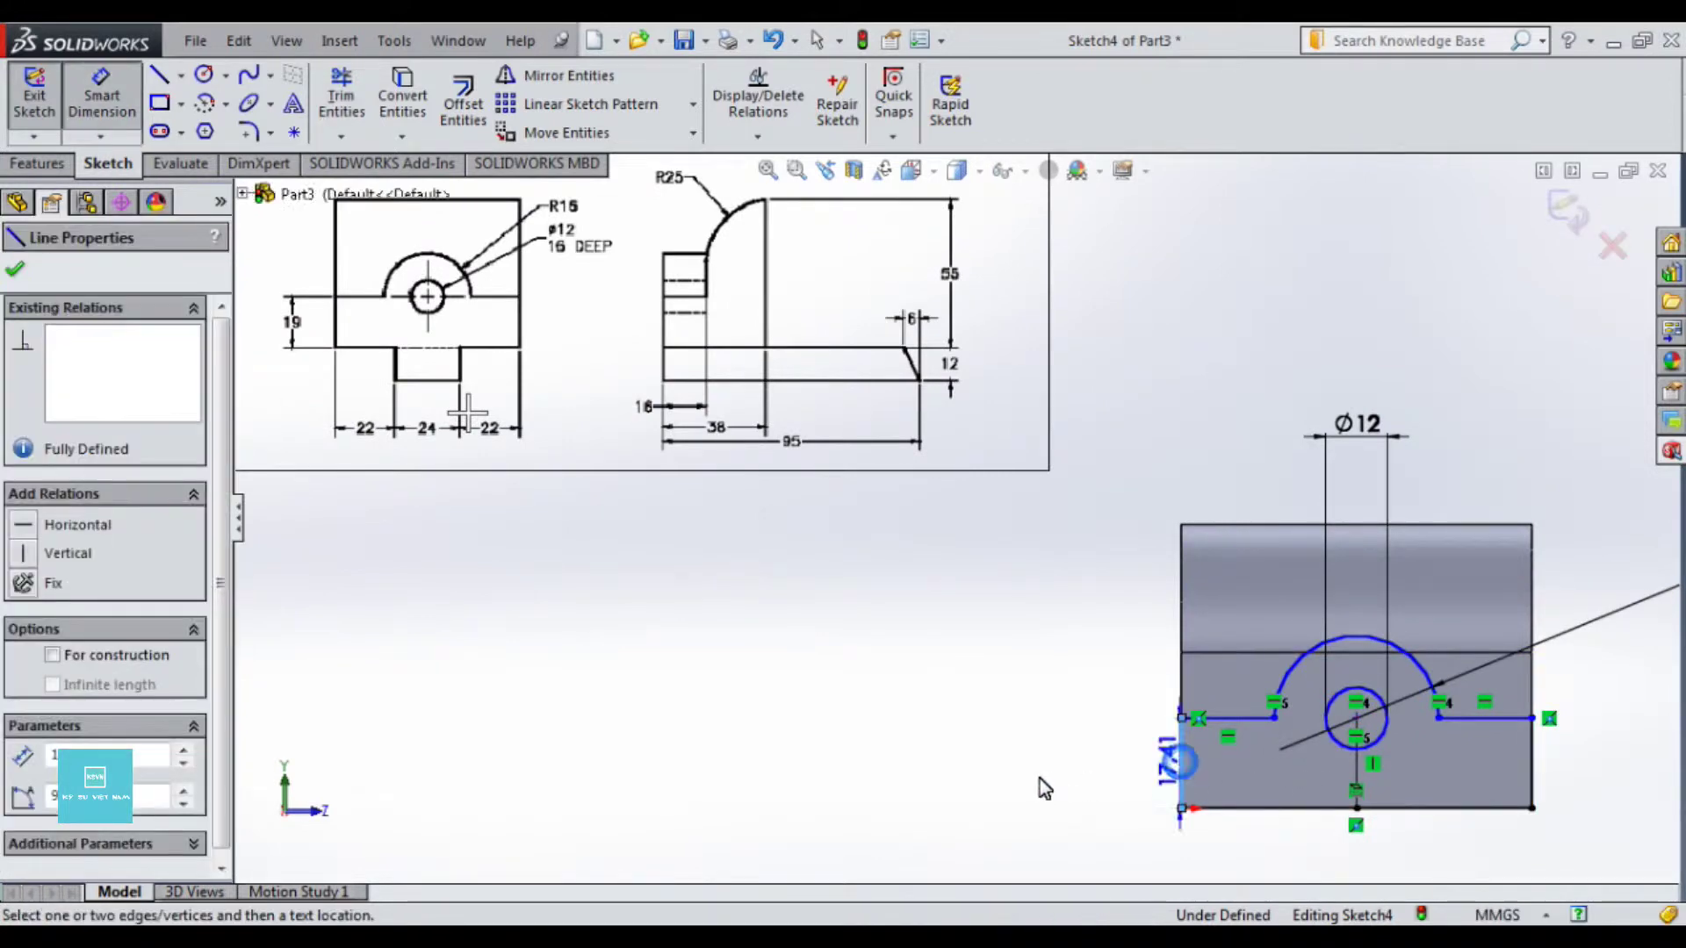
click(1038, 780)
text(19)
key(Return)
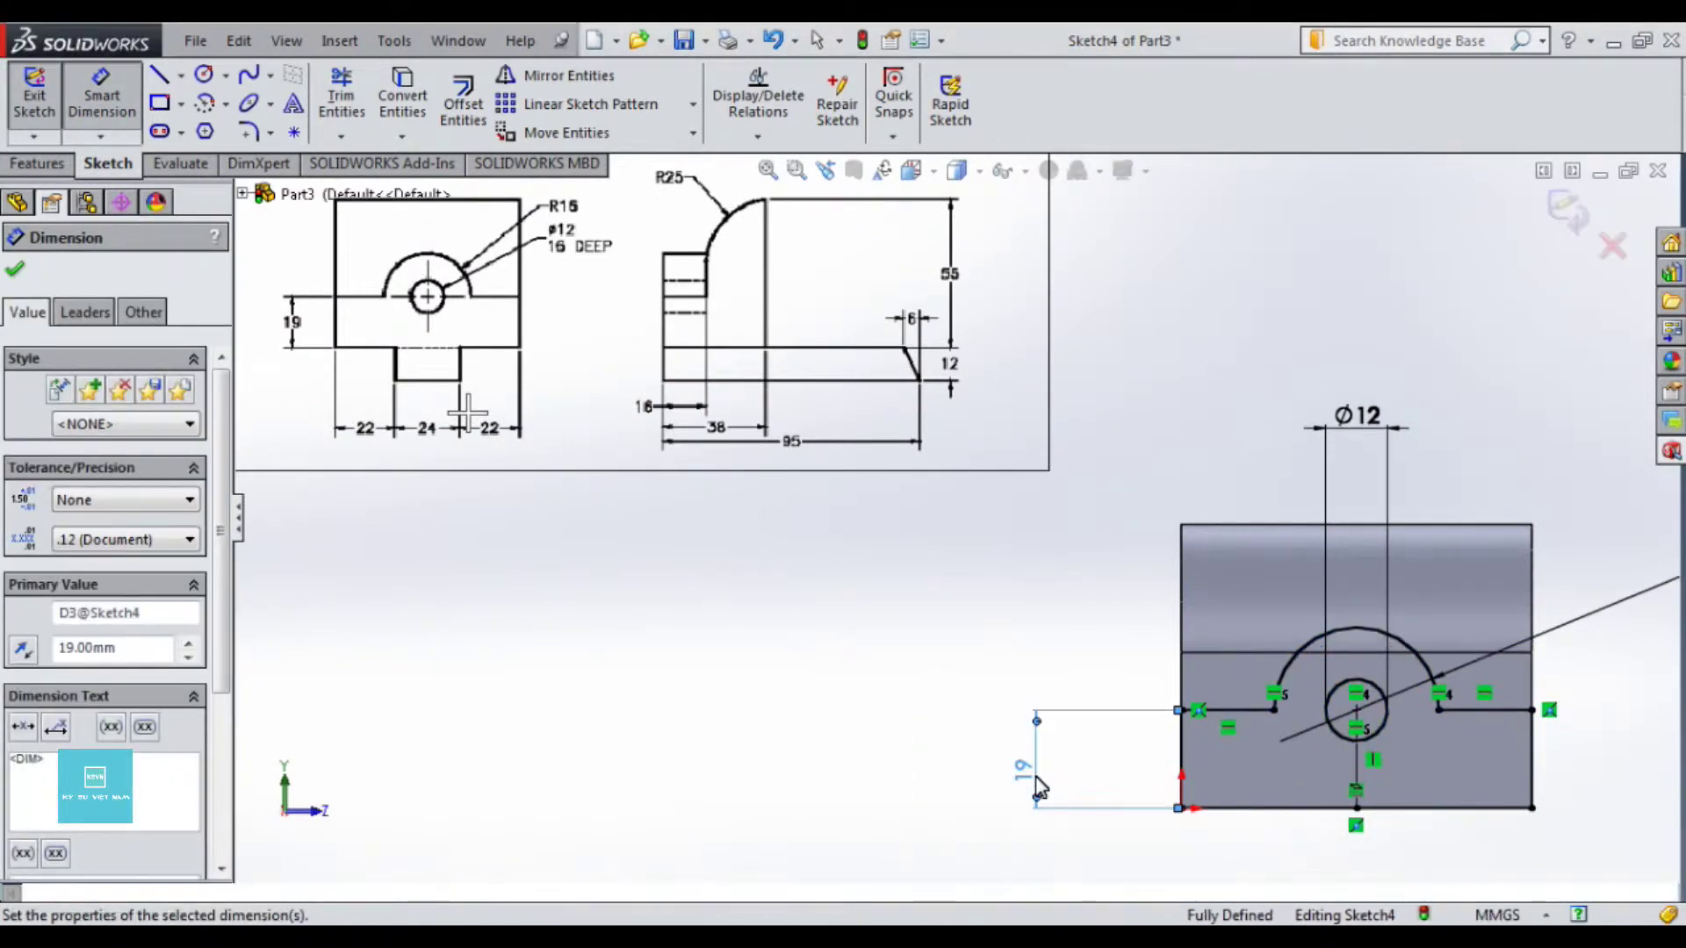
scroll(963, 642, down, 2)
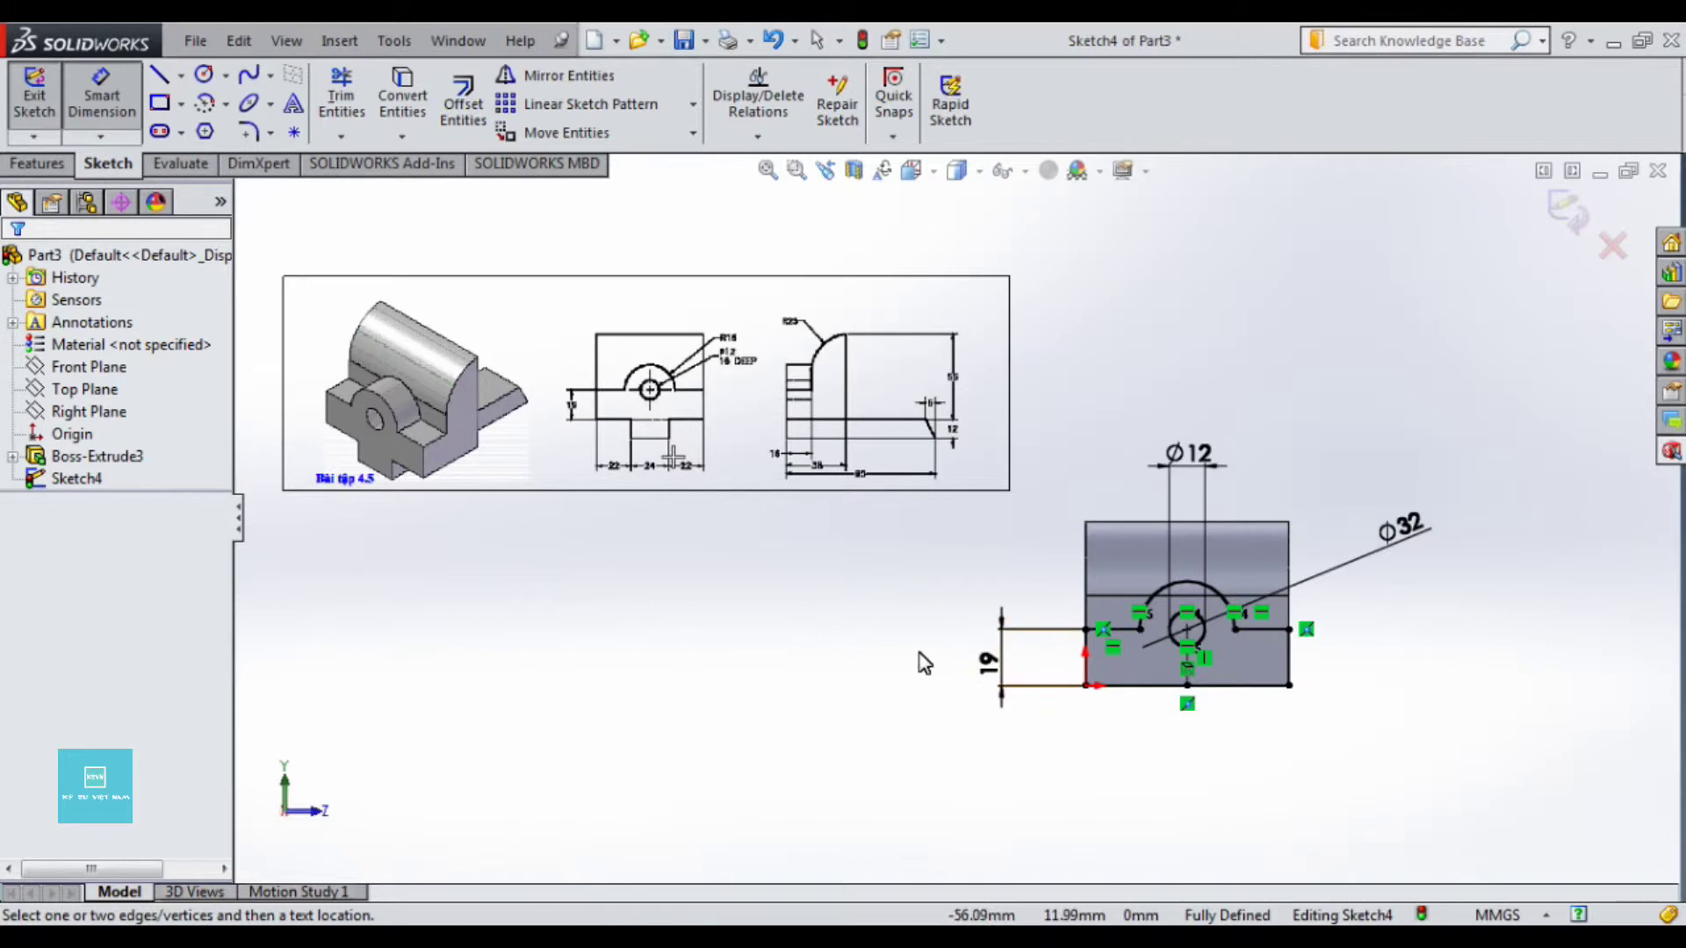
scroll(872, 590, down, 2)
scroll(872, 590, up, 2)
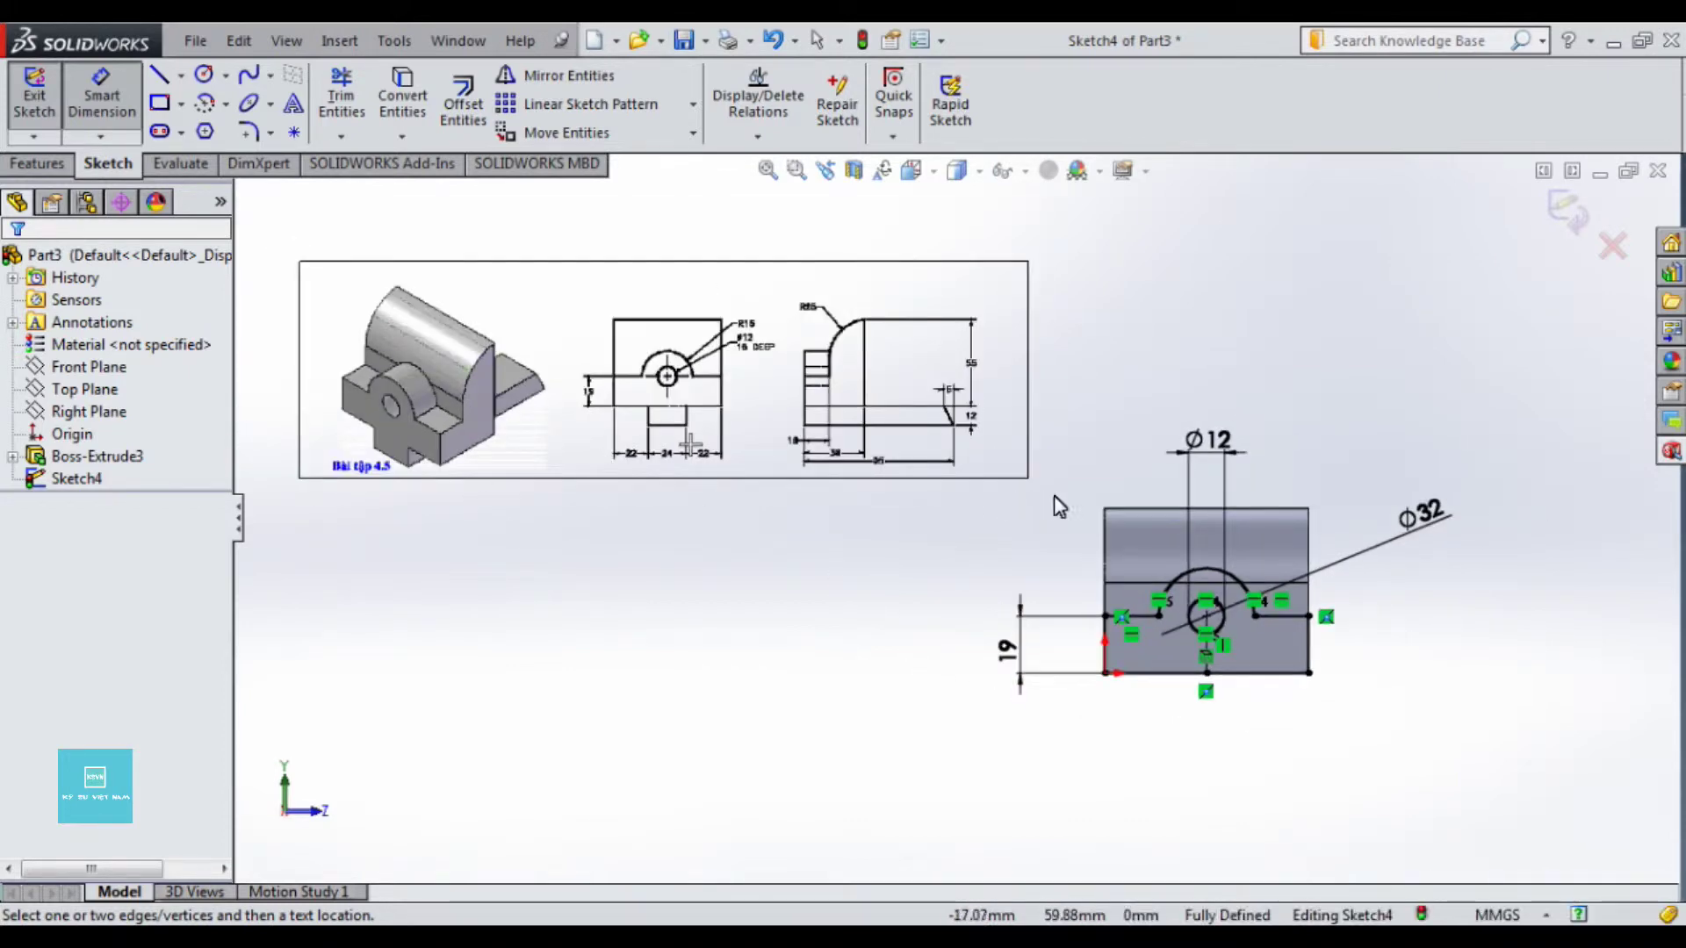
scroll(796, 461, up, 2)
scroll(795, 461, up, 2)
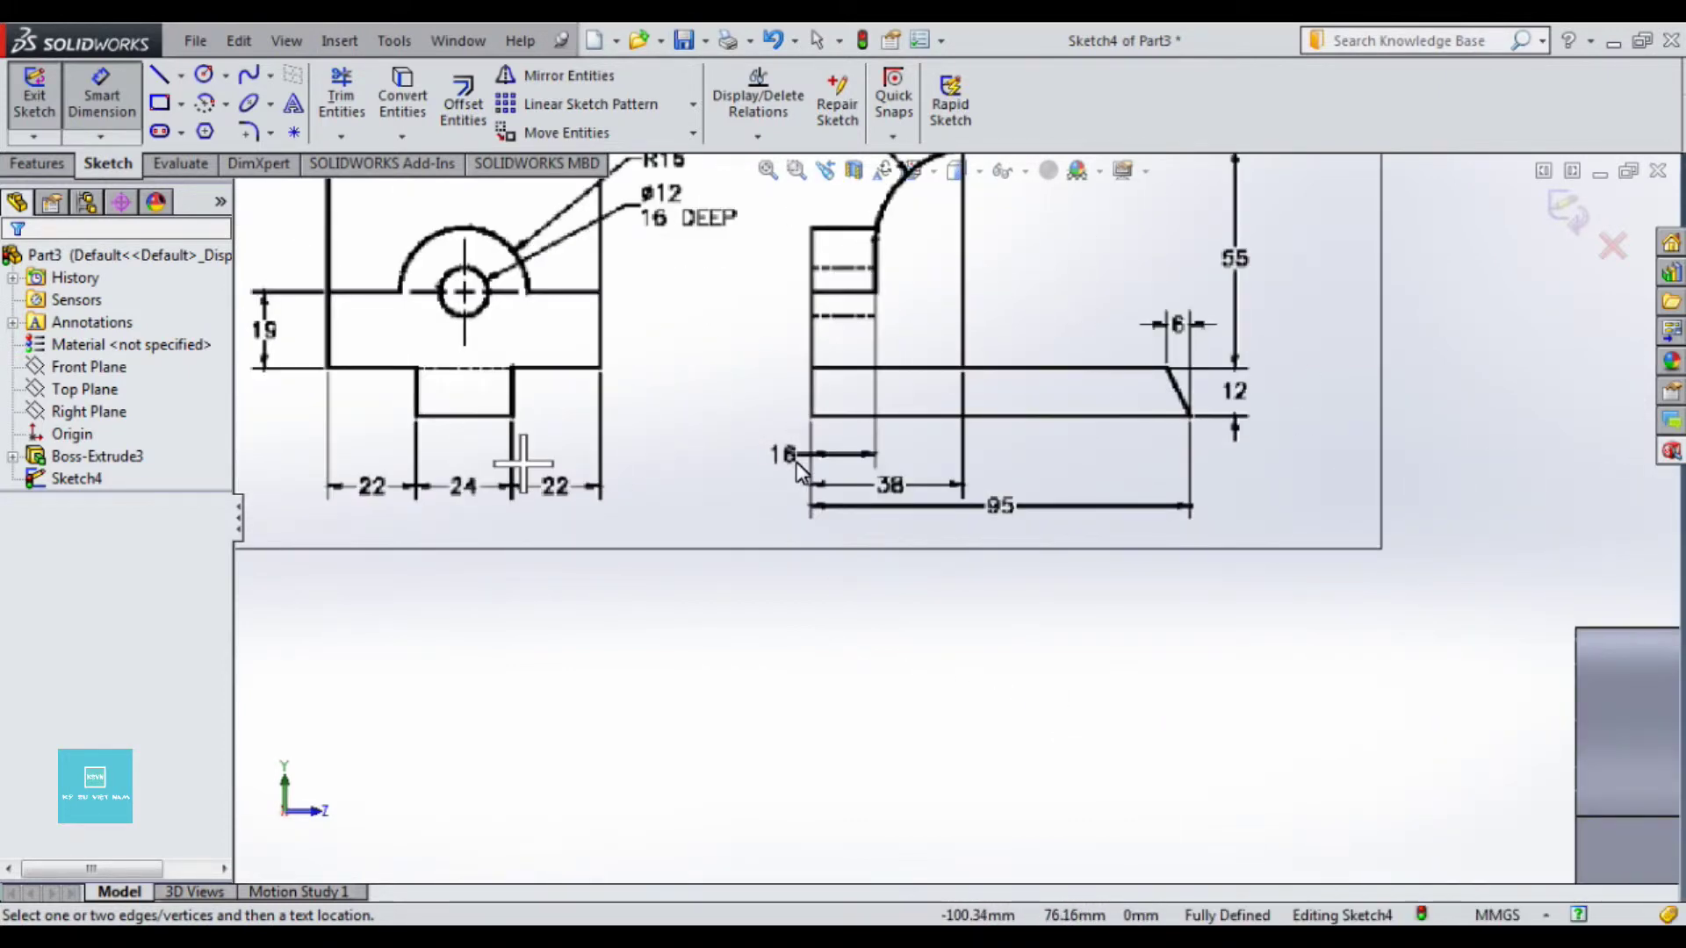
scroll(796, 462, down, 3)
click(1571, 213)
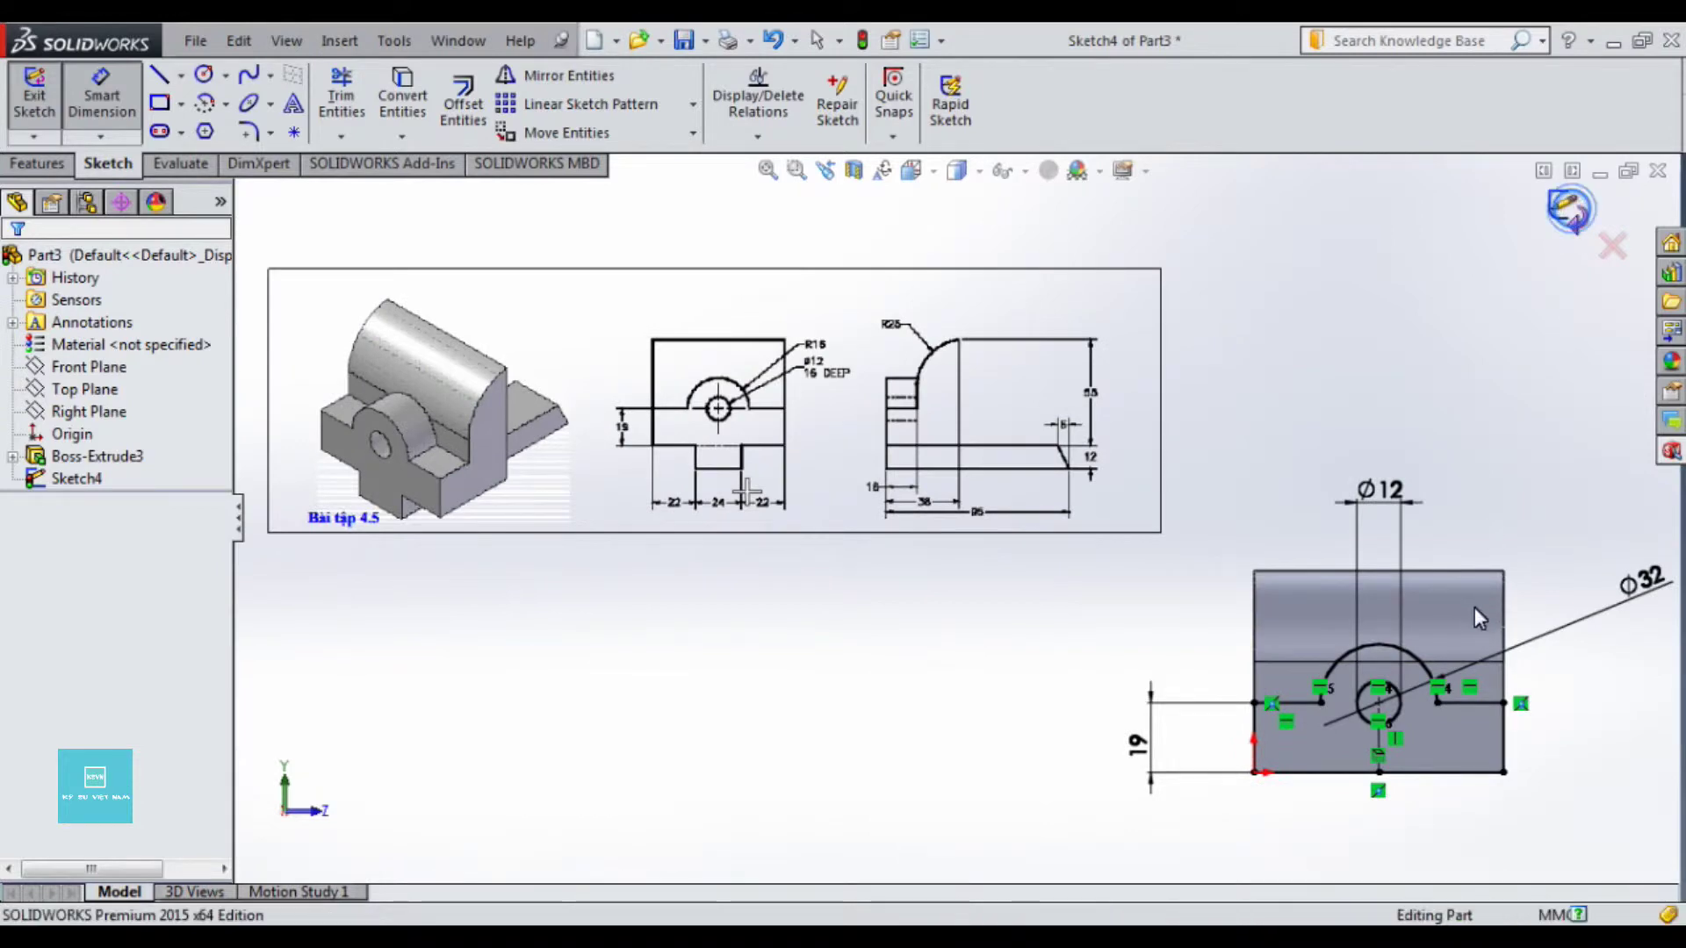
Step: Extrude the arch-and-ledge sketch 16 mm into the bored boss, previewed in isometric view
click(45, 96)
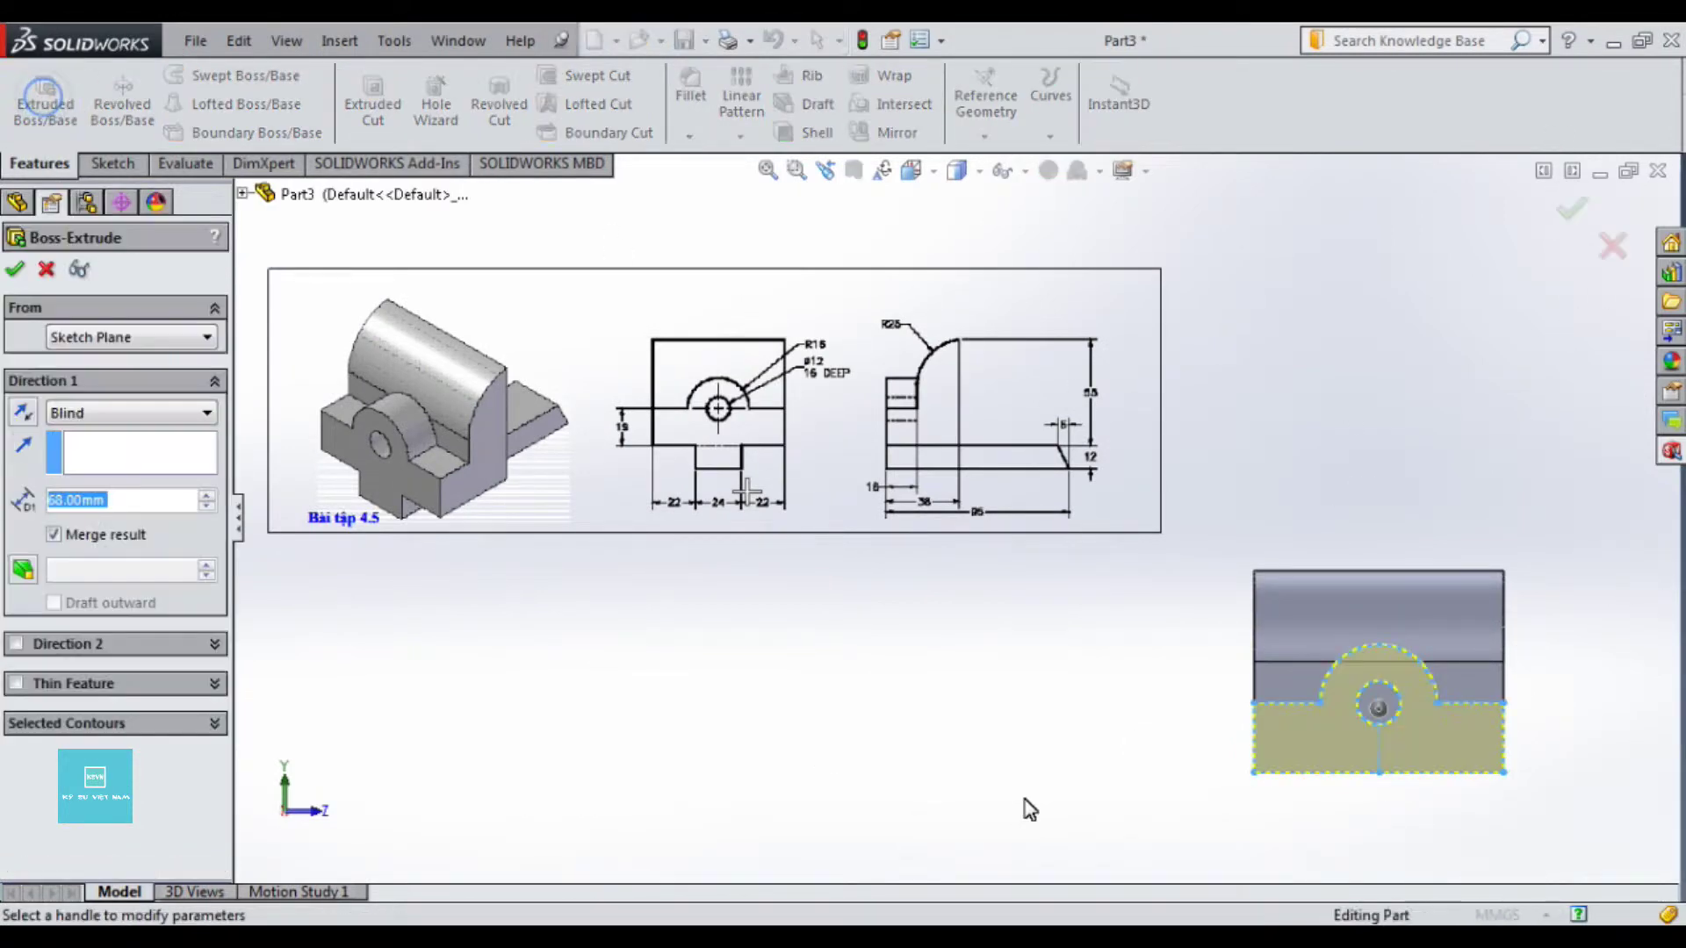
text(16)
key(Return)
key(ctrl+7)
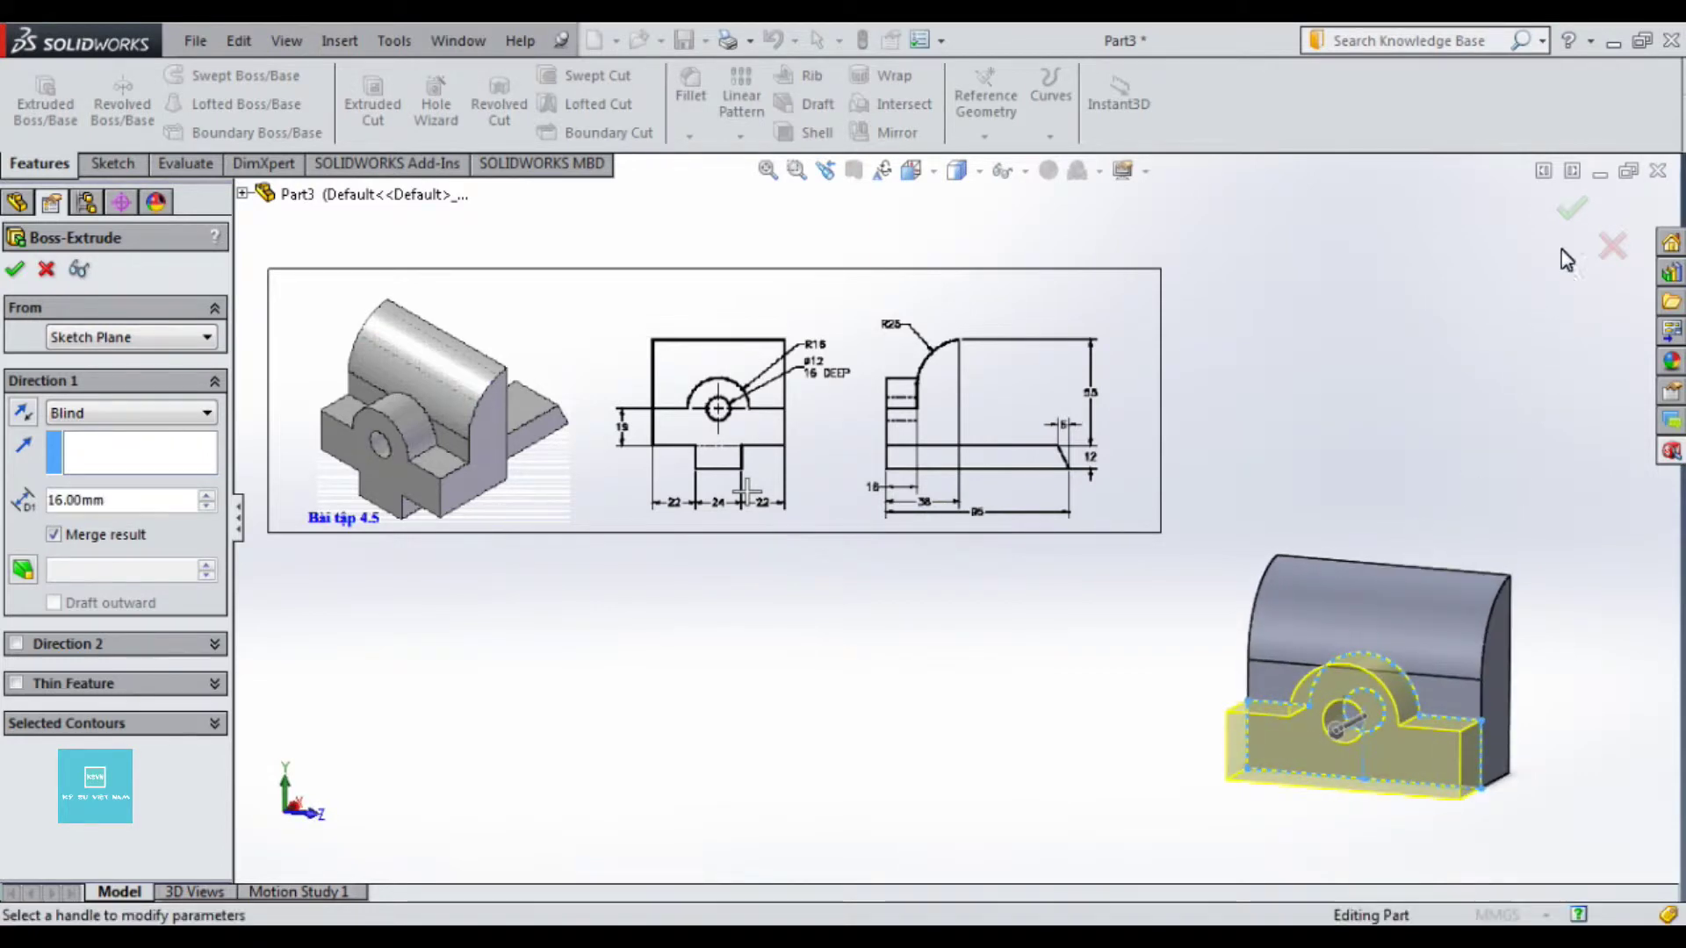
key(Return)
Step: Orbit and zoom around the part to compare it with the reference drawing
scroll(1603, 628, up, 3)
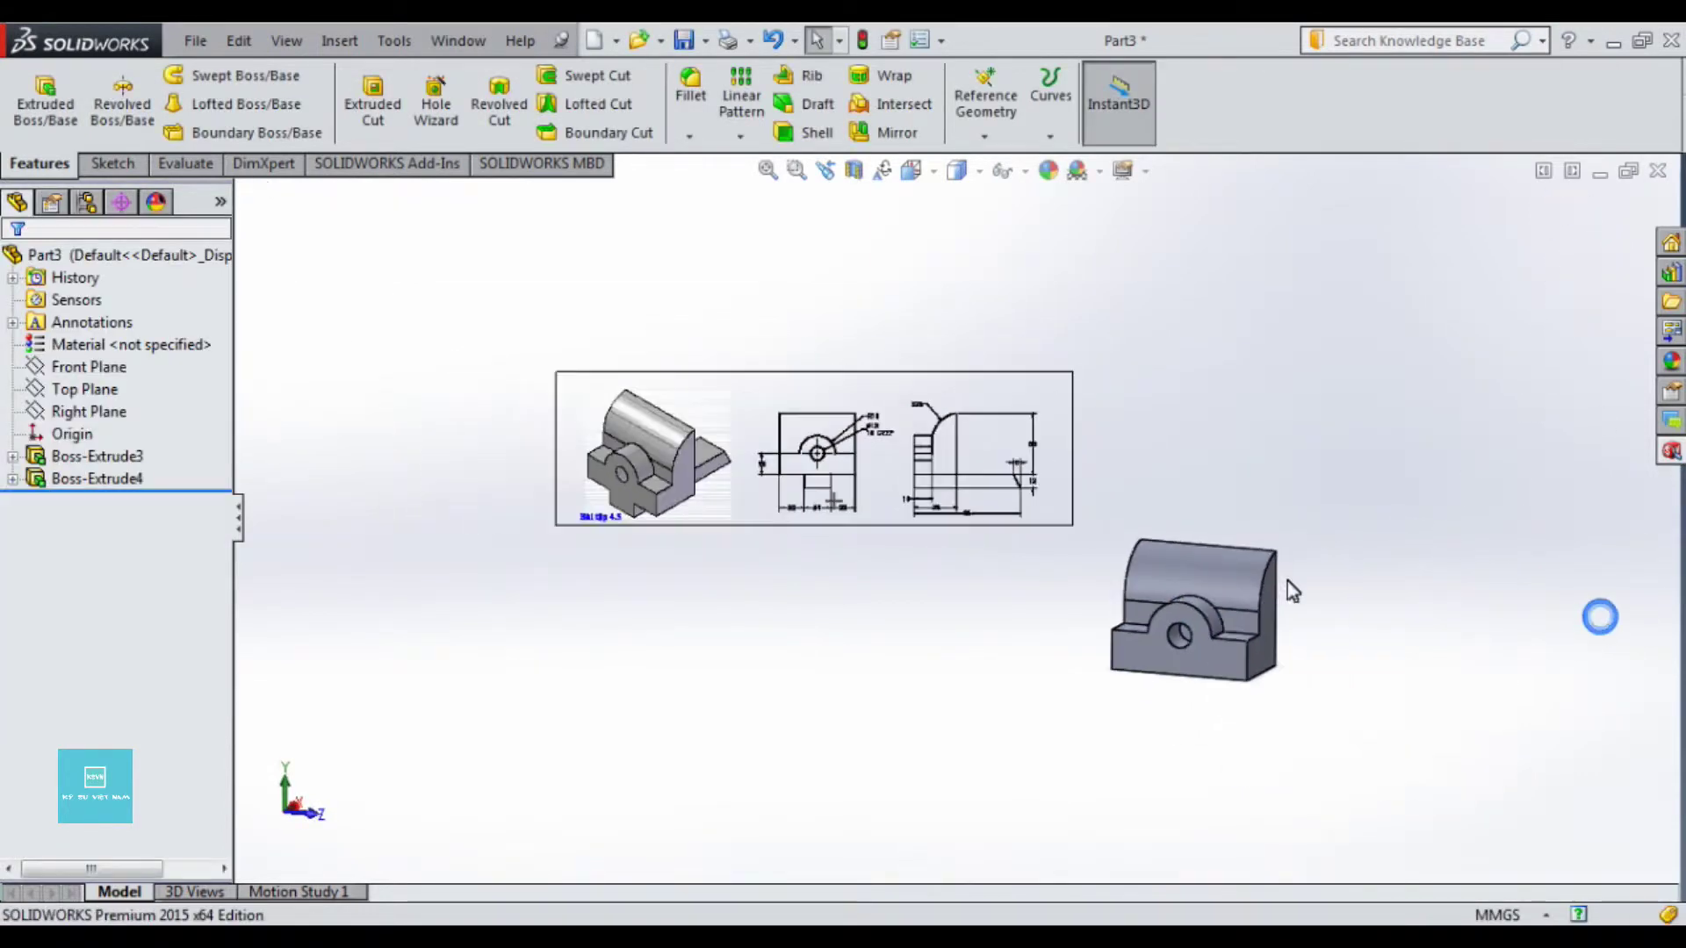
scroll(1229, 619, down, 4)
mouse_move(1264, 604)
middle_down()
mouse_move(1156, 603)
mouse_move(1320, 583)
middle_up()
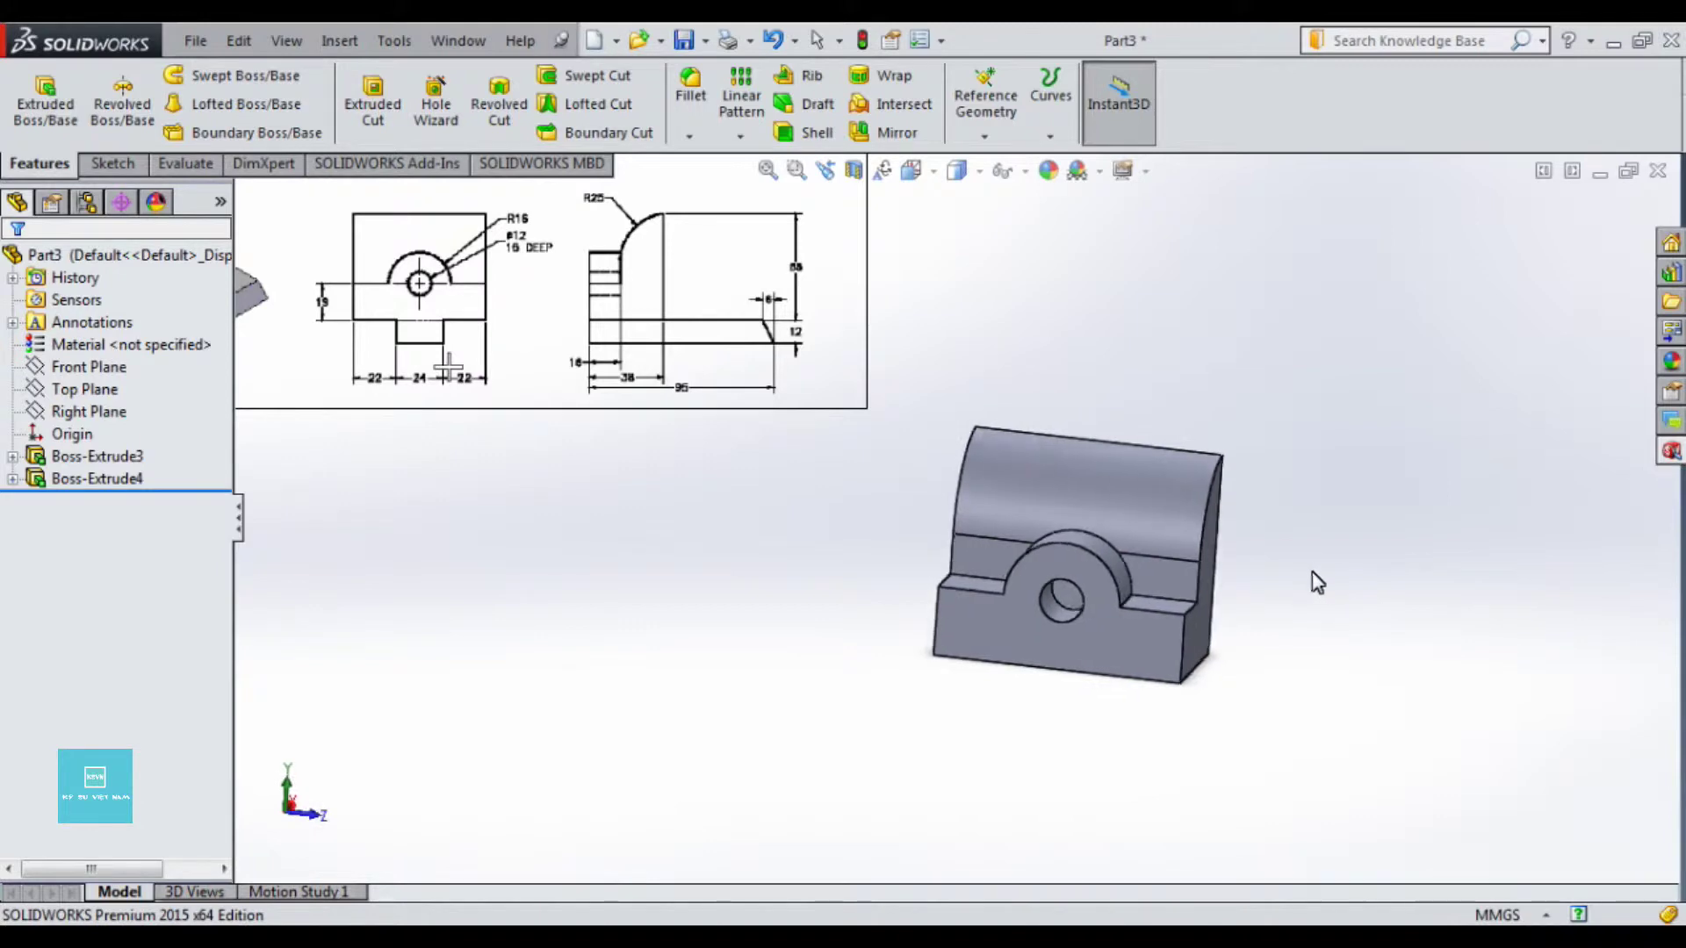
scroll(950, 517, up, 3)
scroll(668, 465, down, 5)
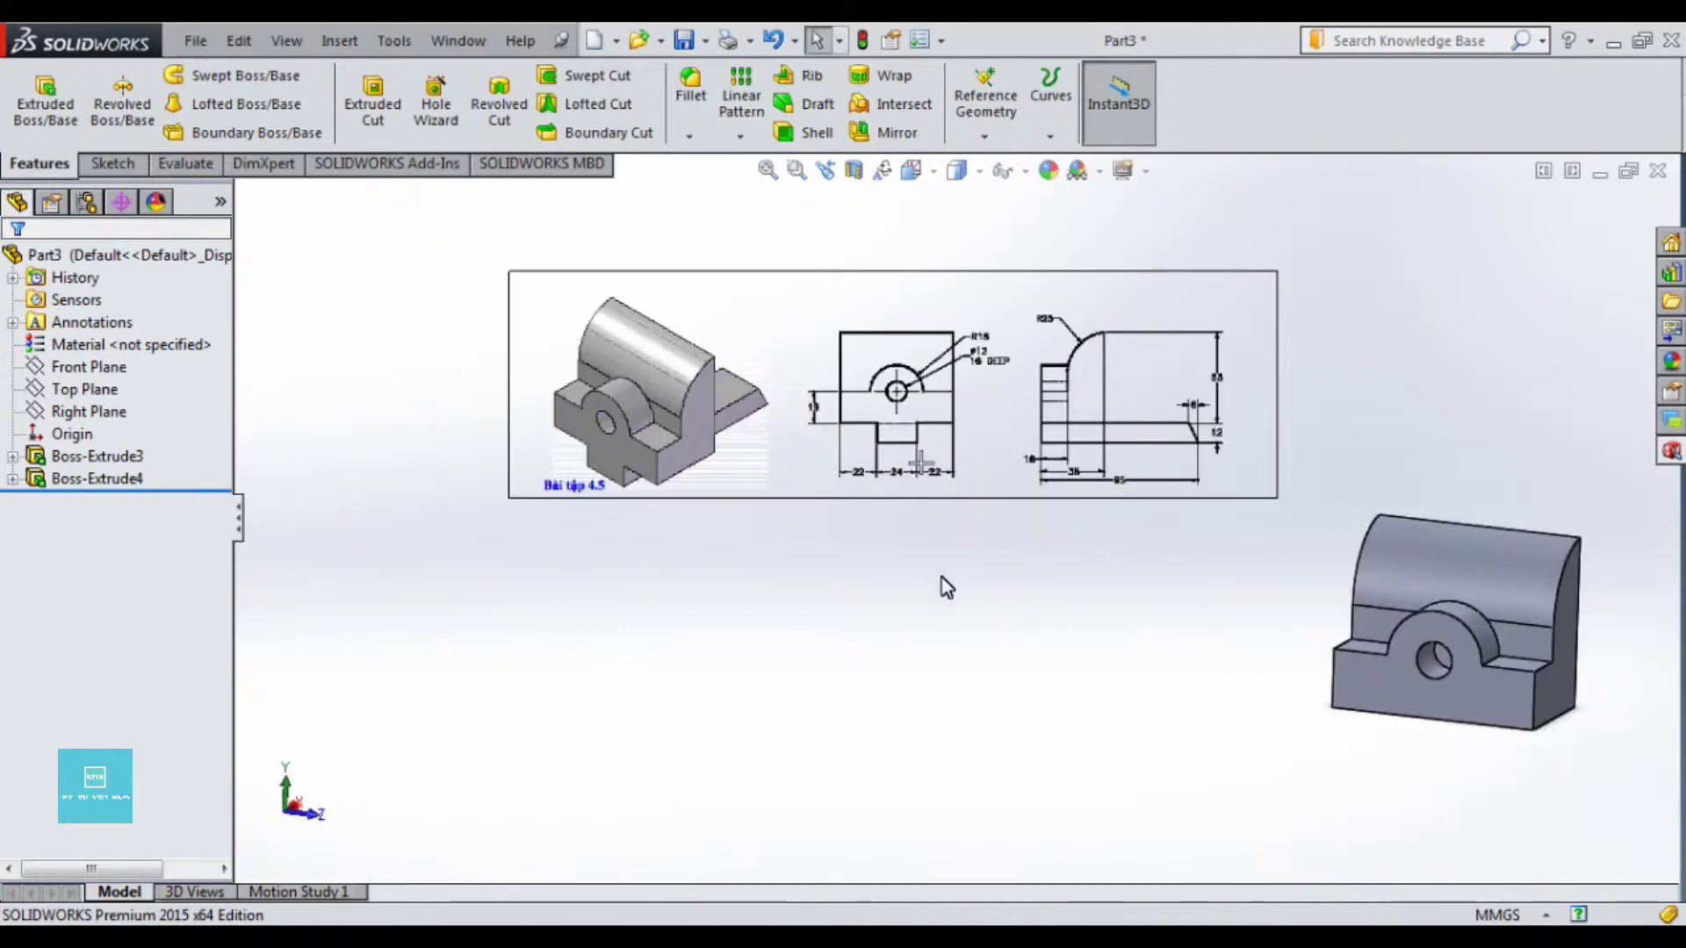
scroll(949, 580, up, 2)
scroll(1293, 642, down, 2)
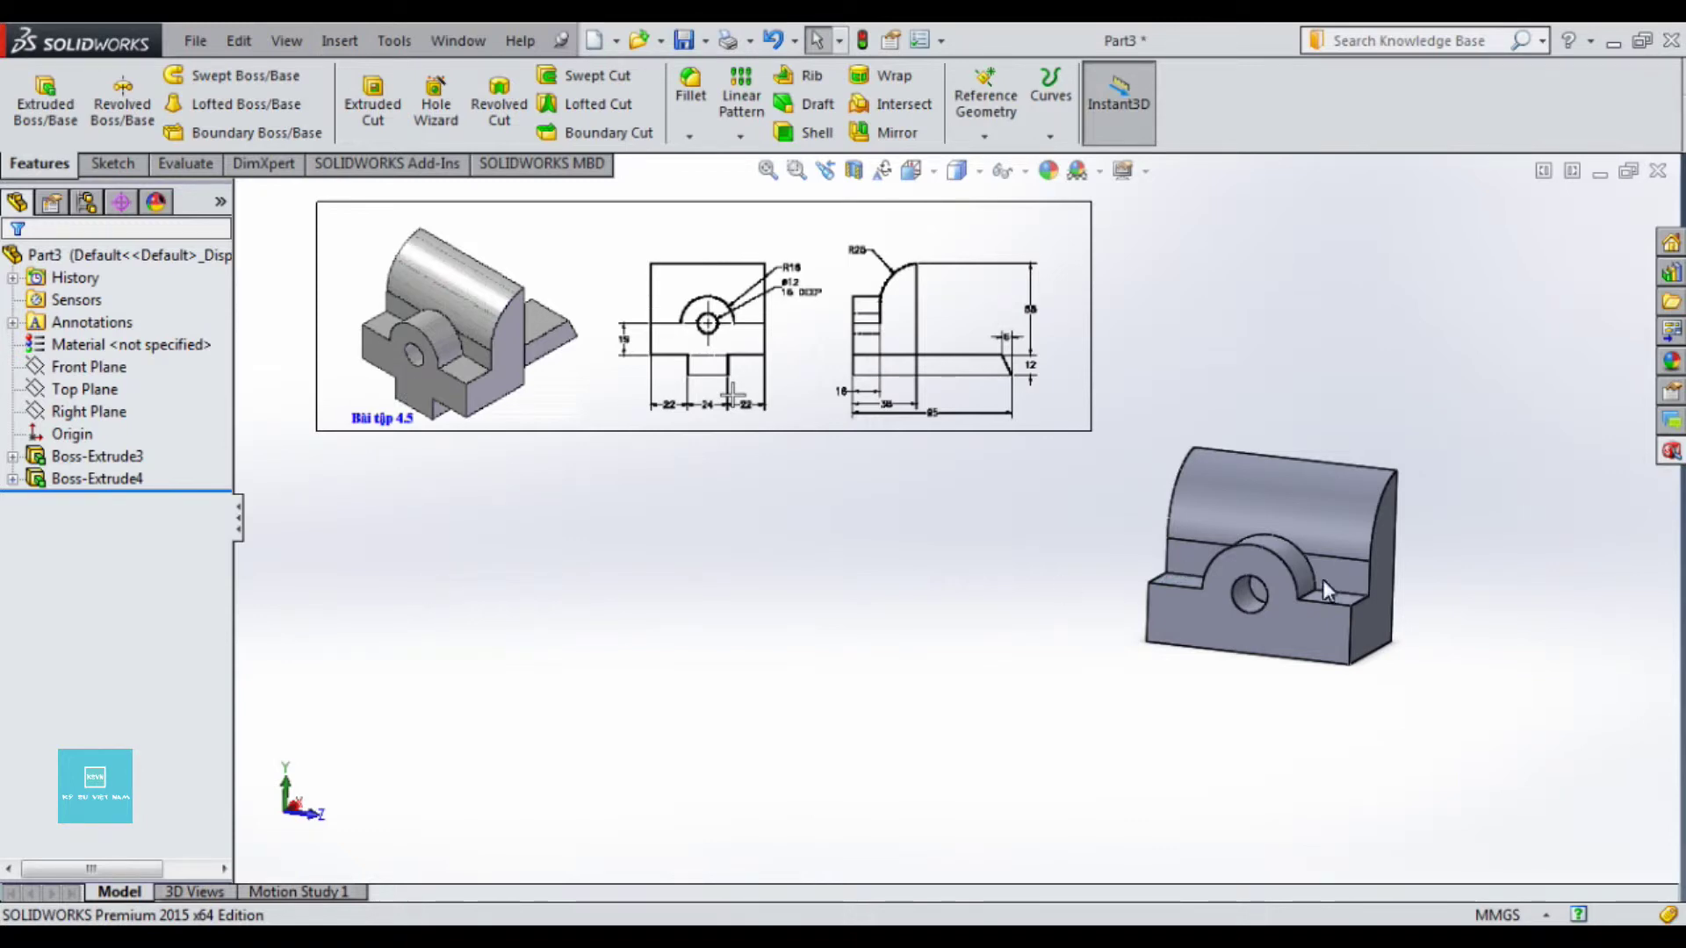
mouse_move(1246, 738)
middle_down()
mouse_move(1081, 588)
mouse_move(1254, 808)
middle_up()
scroll(1221, 672, down, 1)
scroll(771, 351, up, 2)
scroll(756, 364, down, 1)
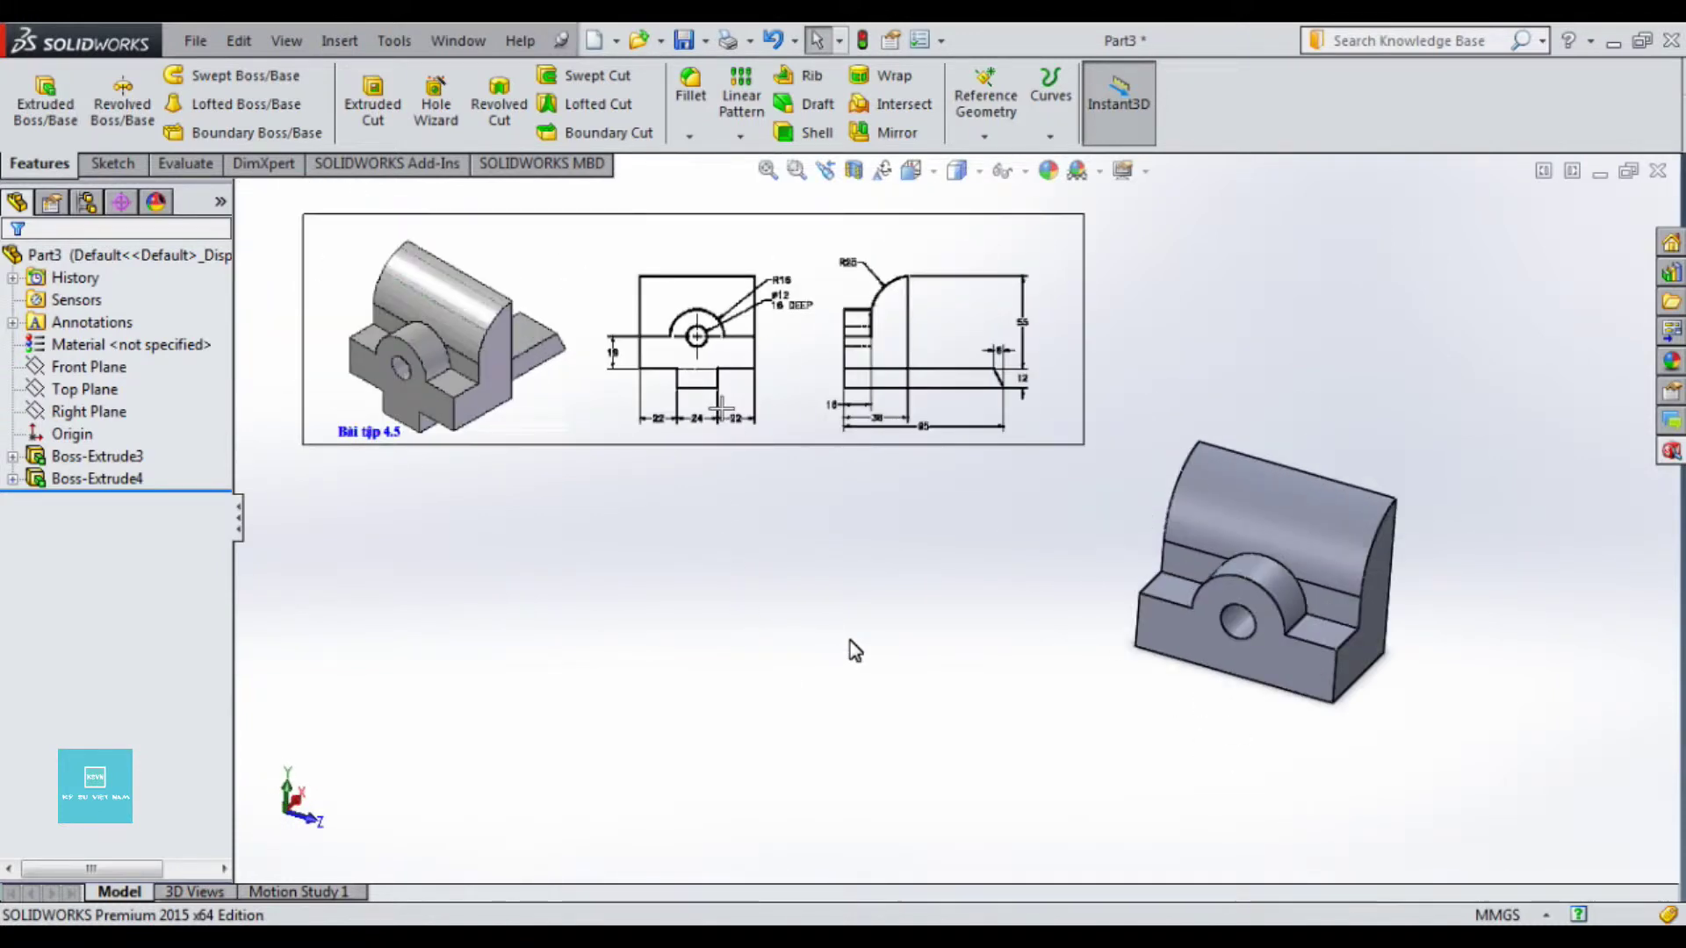
Step: Create Plane1 from the Front Plane, dropping the hole-face reference, offset 68/2 = 34 mm
click(94, 413)
click(83, 367)
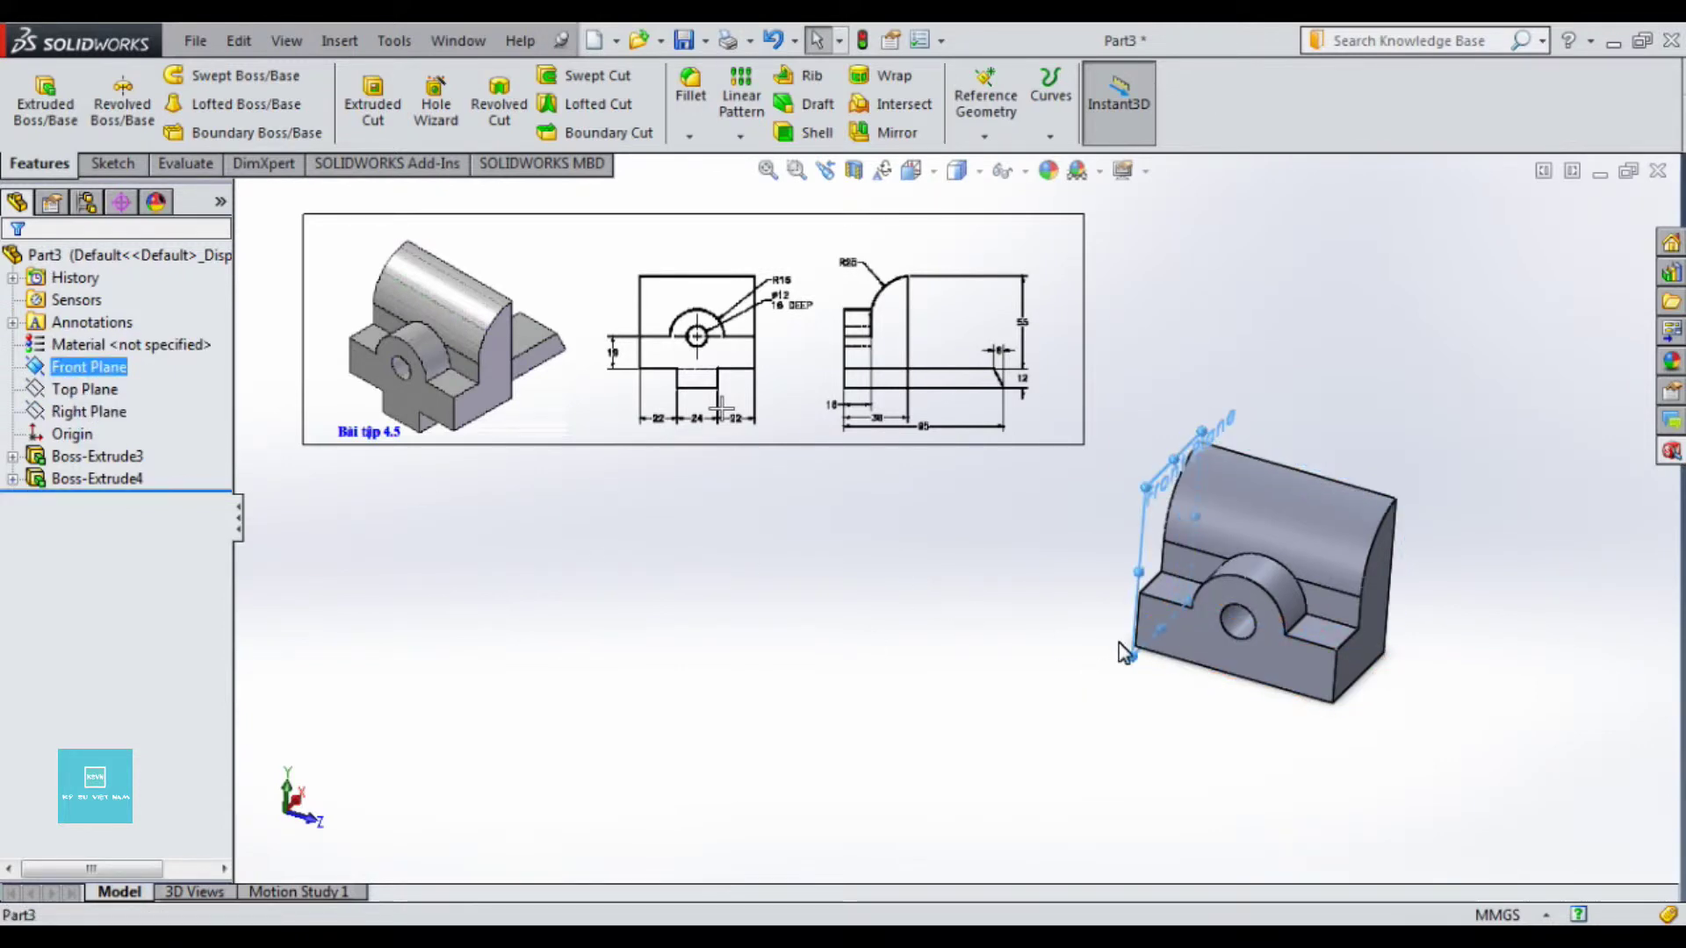
click(986, 106)
click(1010, 161)
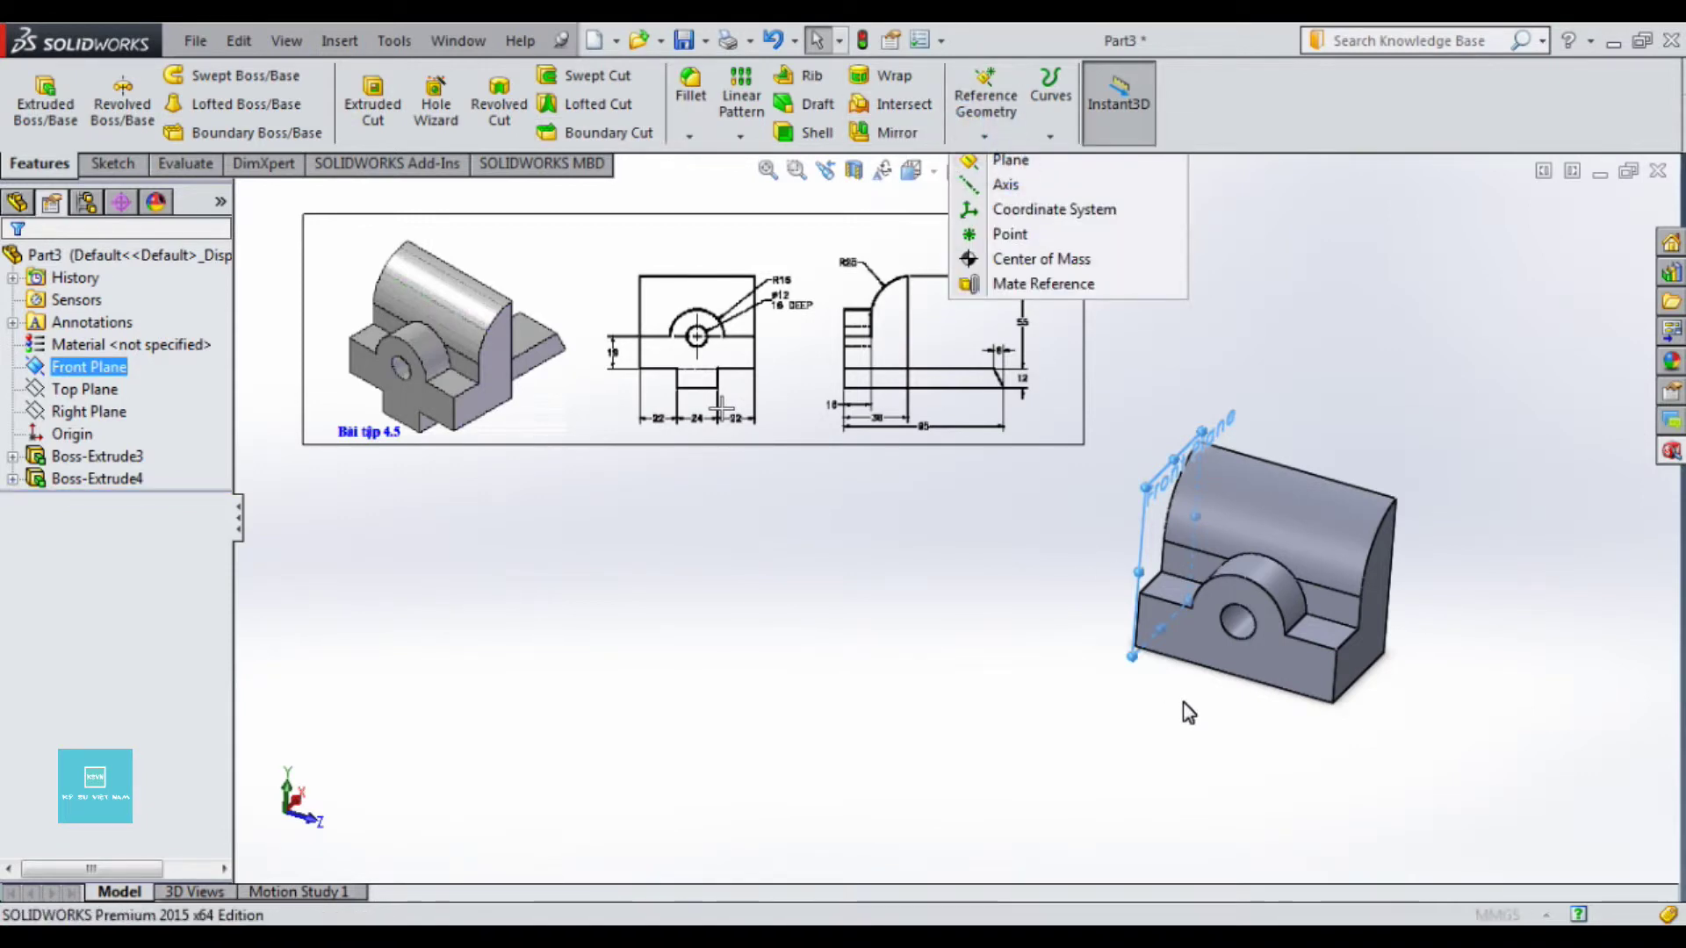
click(1230, 626)
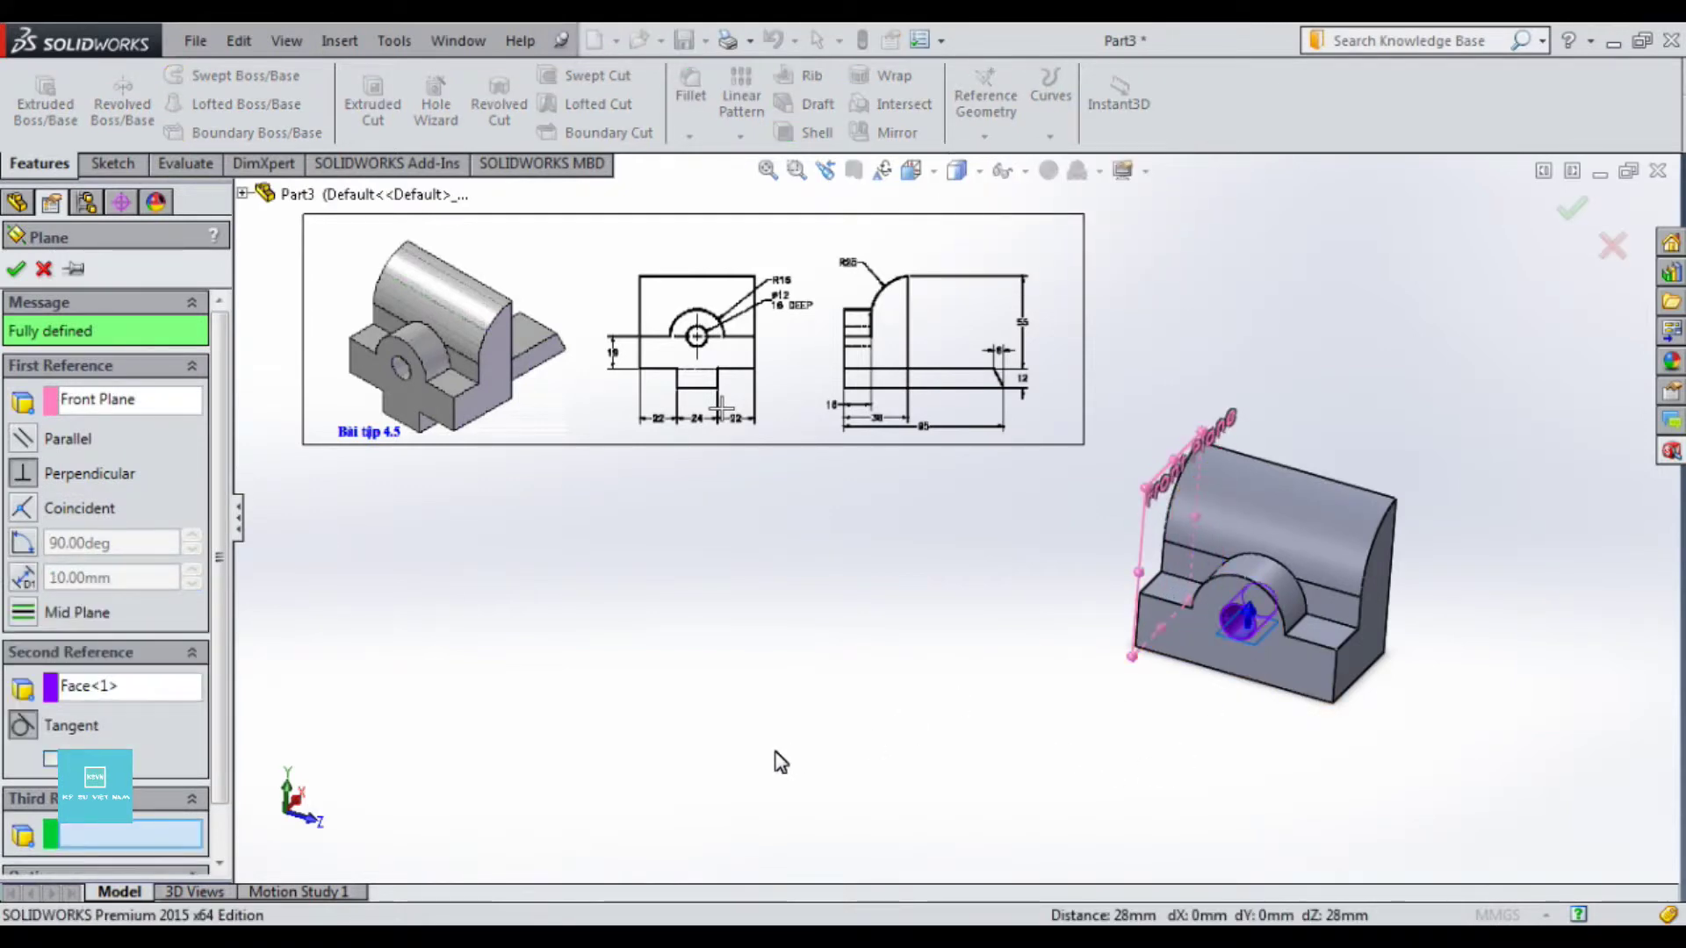
click(85, 690)
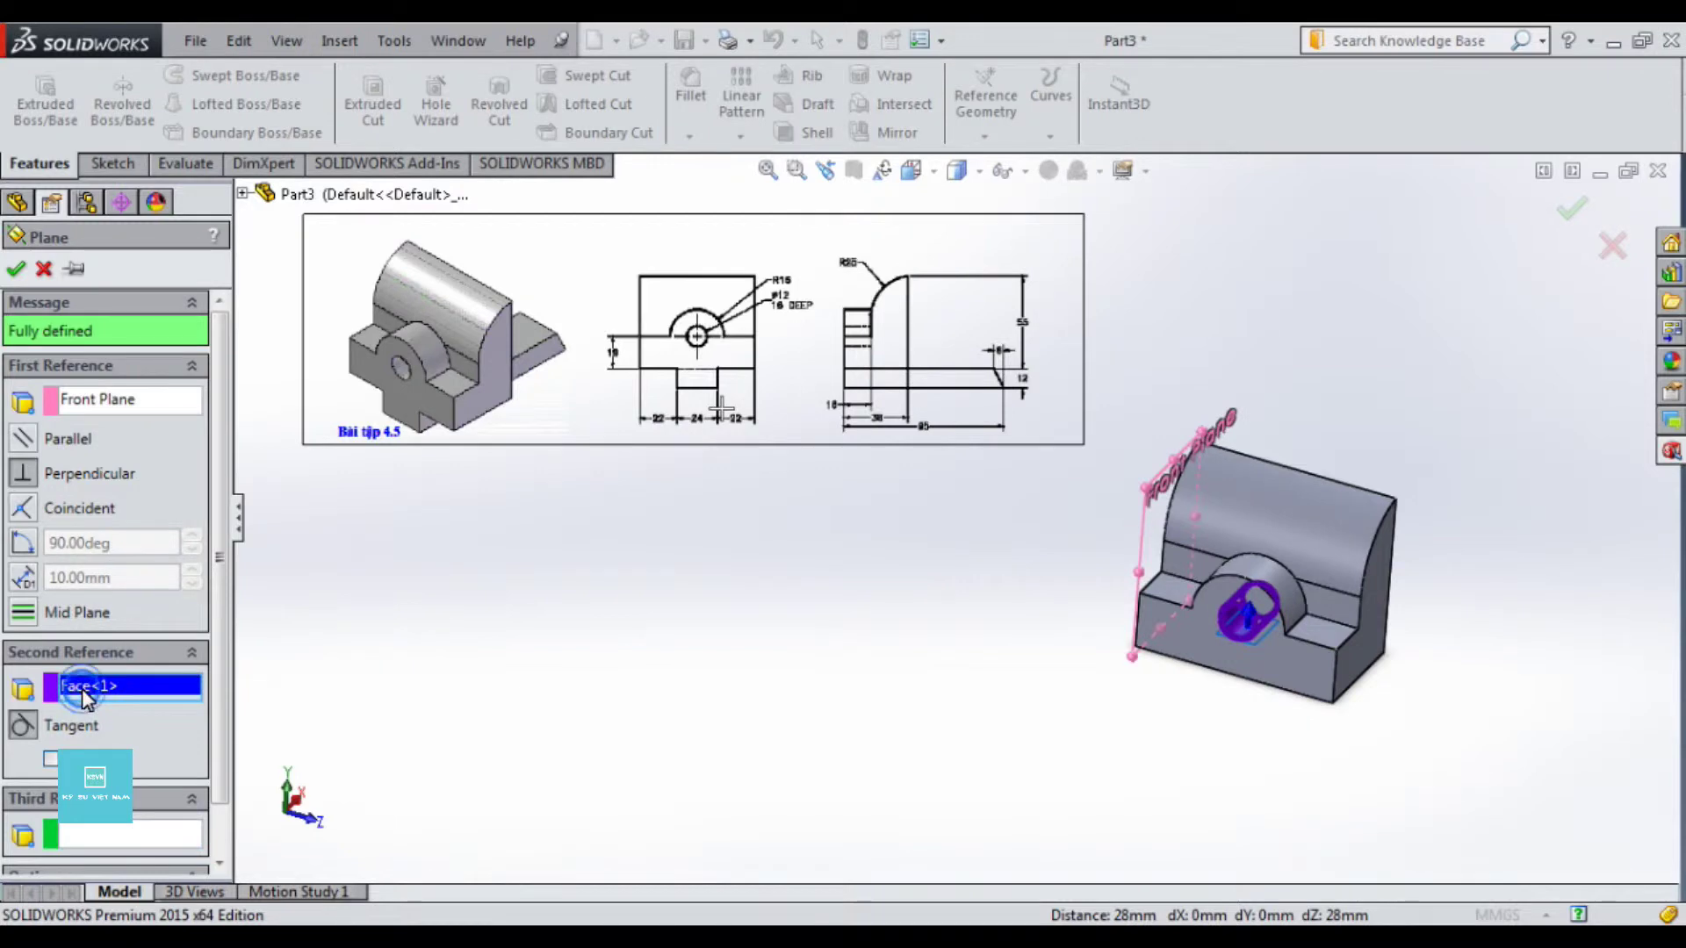
key(Delete)
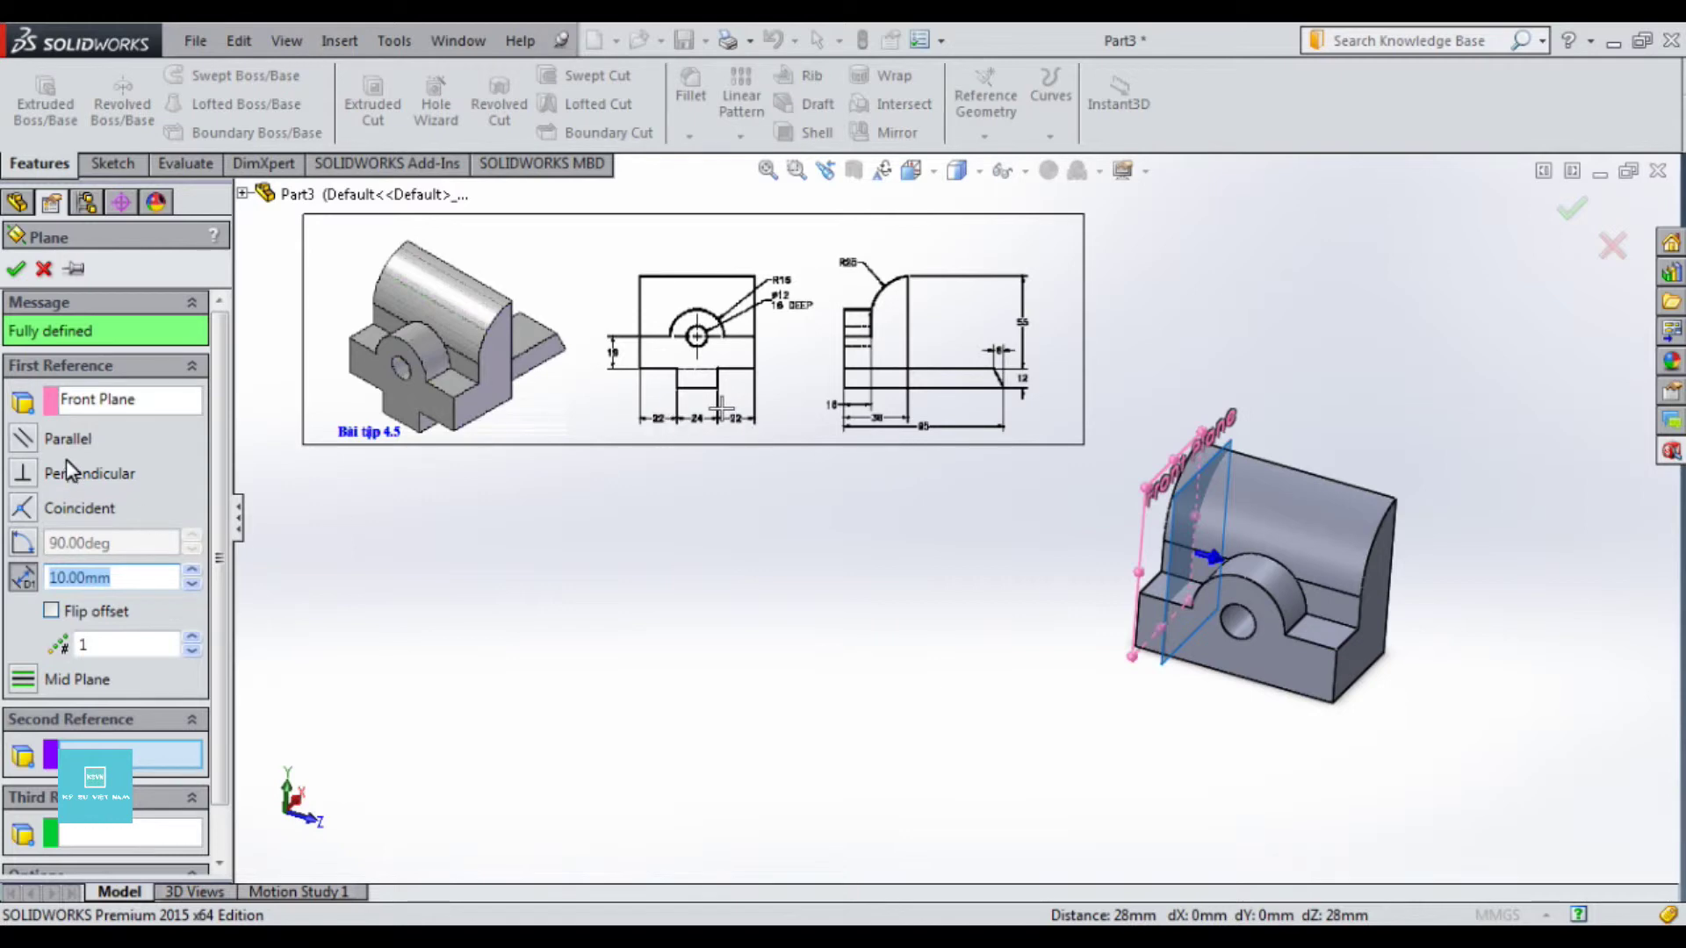
text(24)
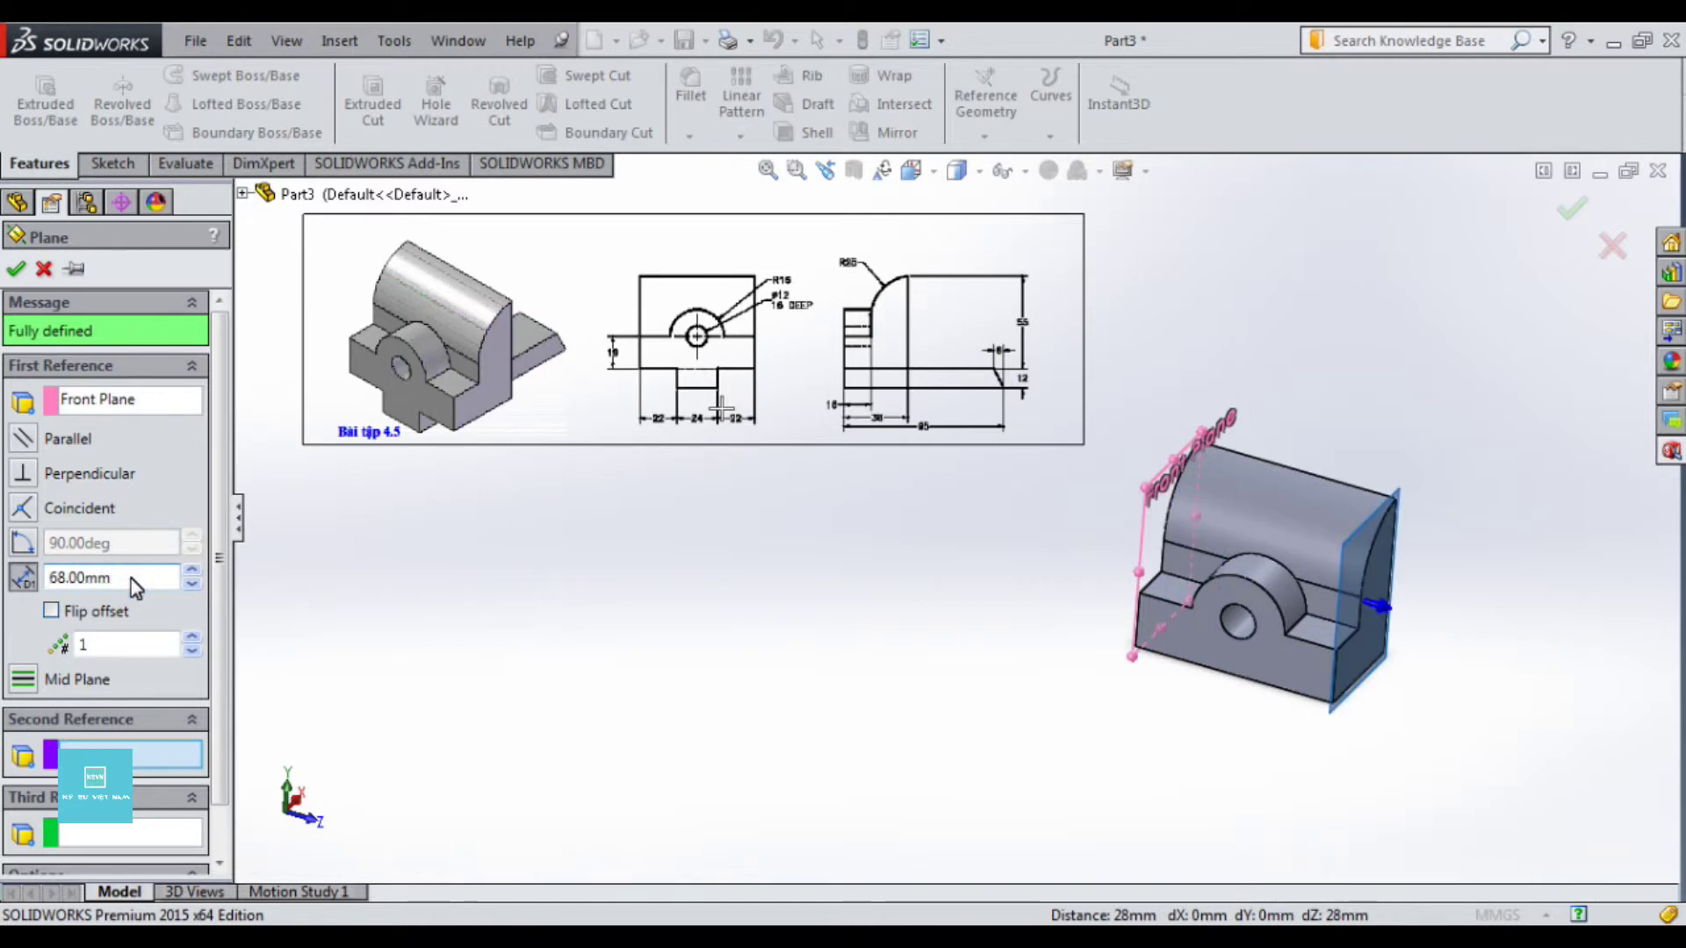
text(2)
key(Return)
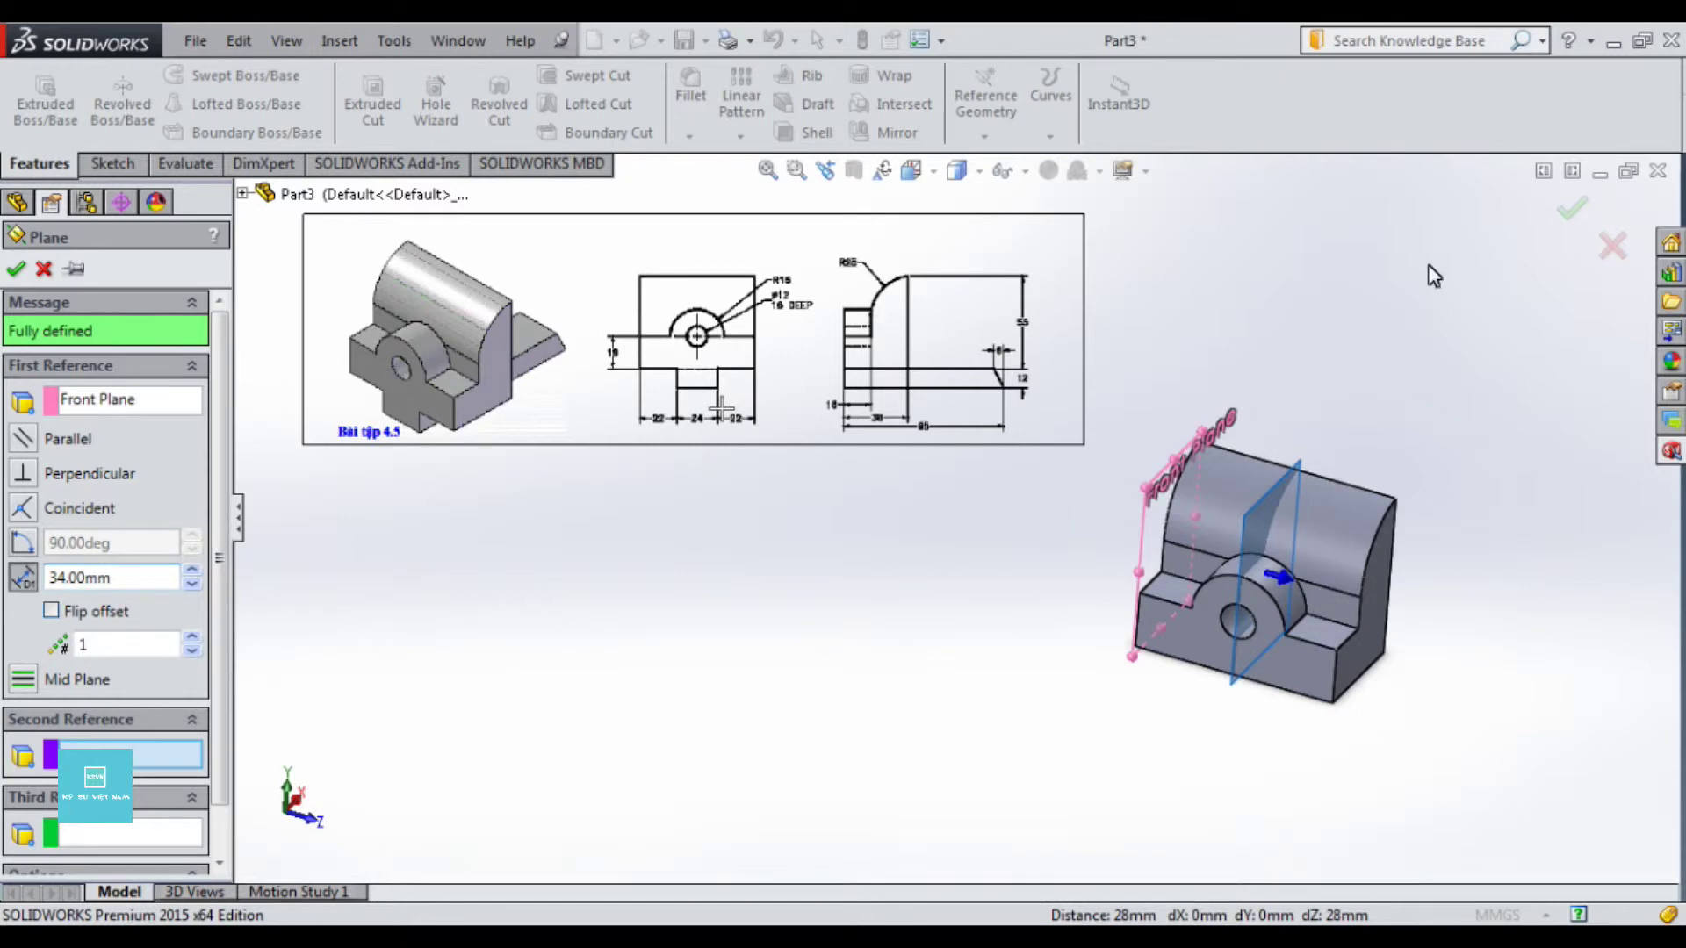
click(1572, 211)
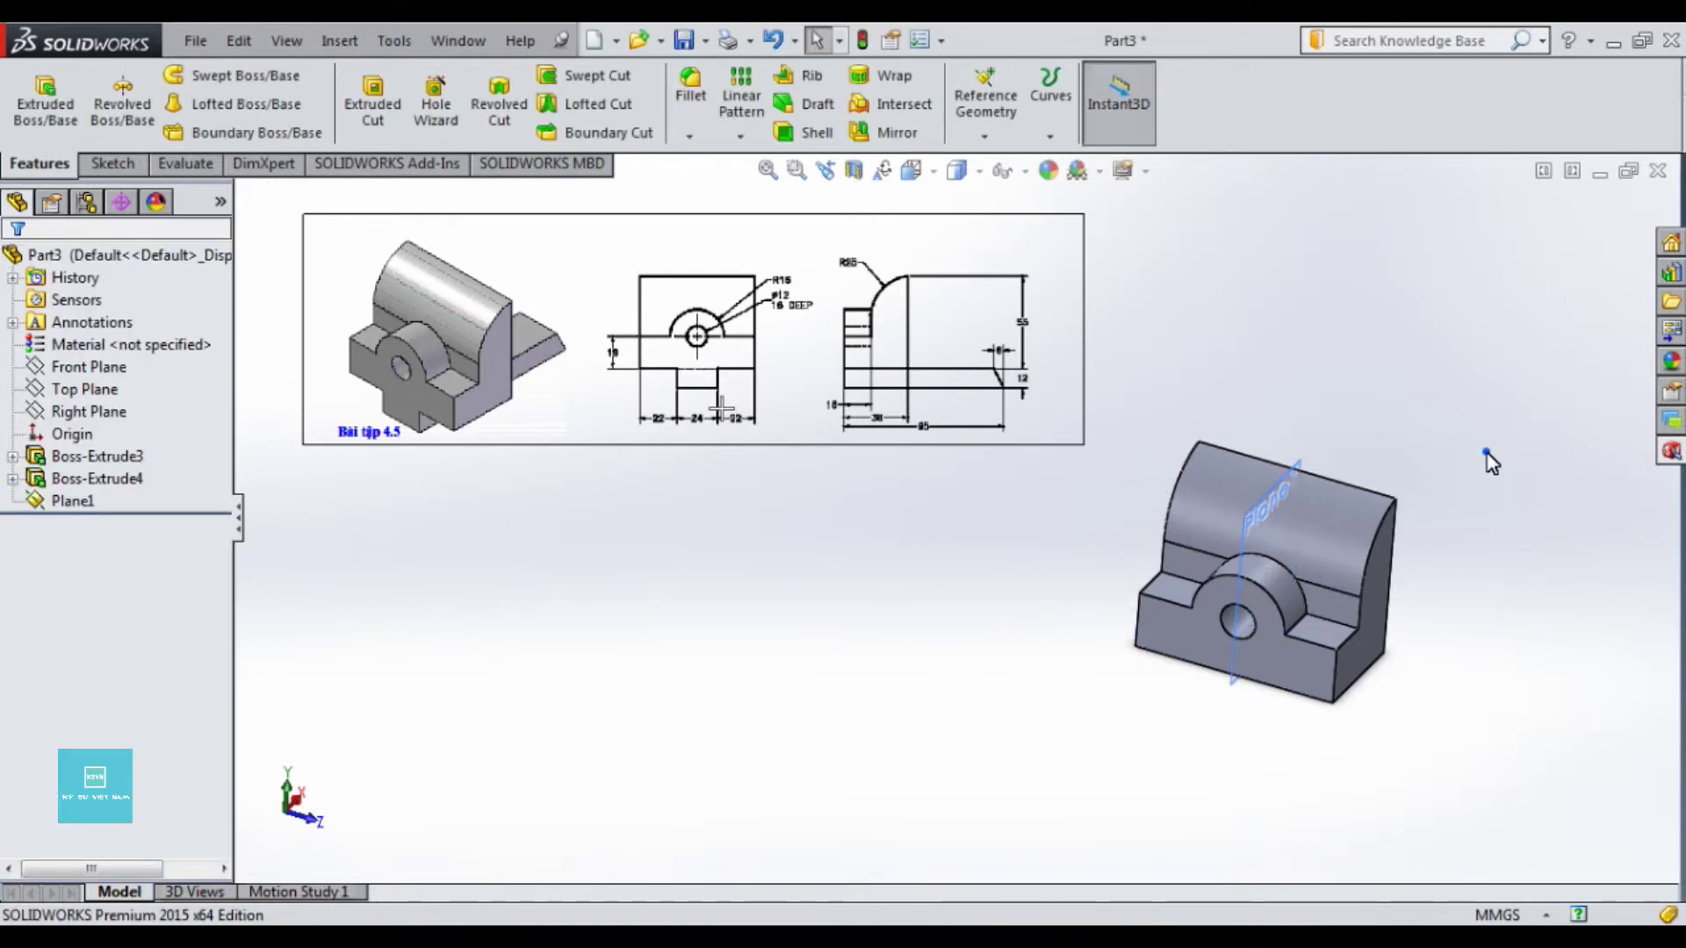
Step: Start a sketch on Plane1 and draw the closed four-line tab outline with a slanted end
right_click(67, 501)
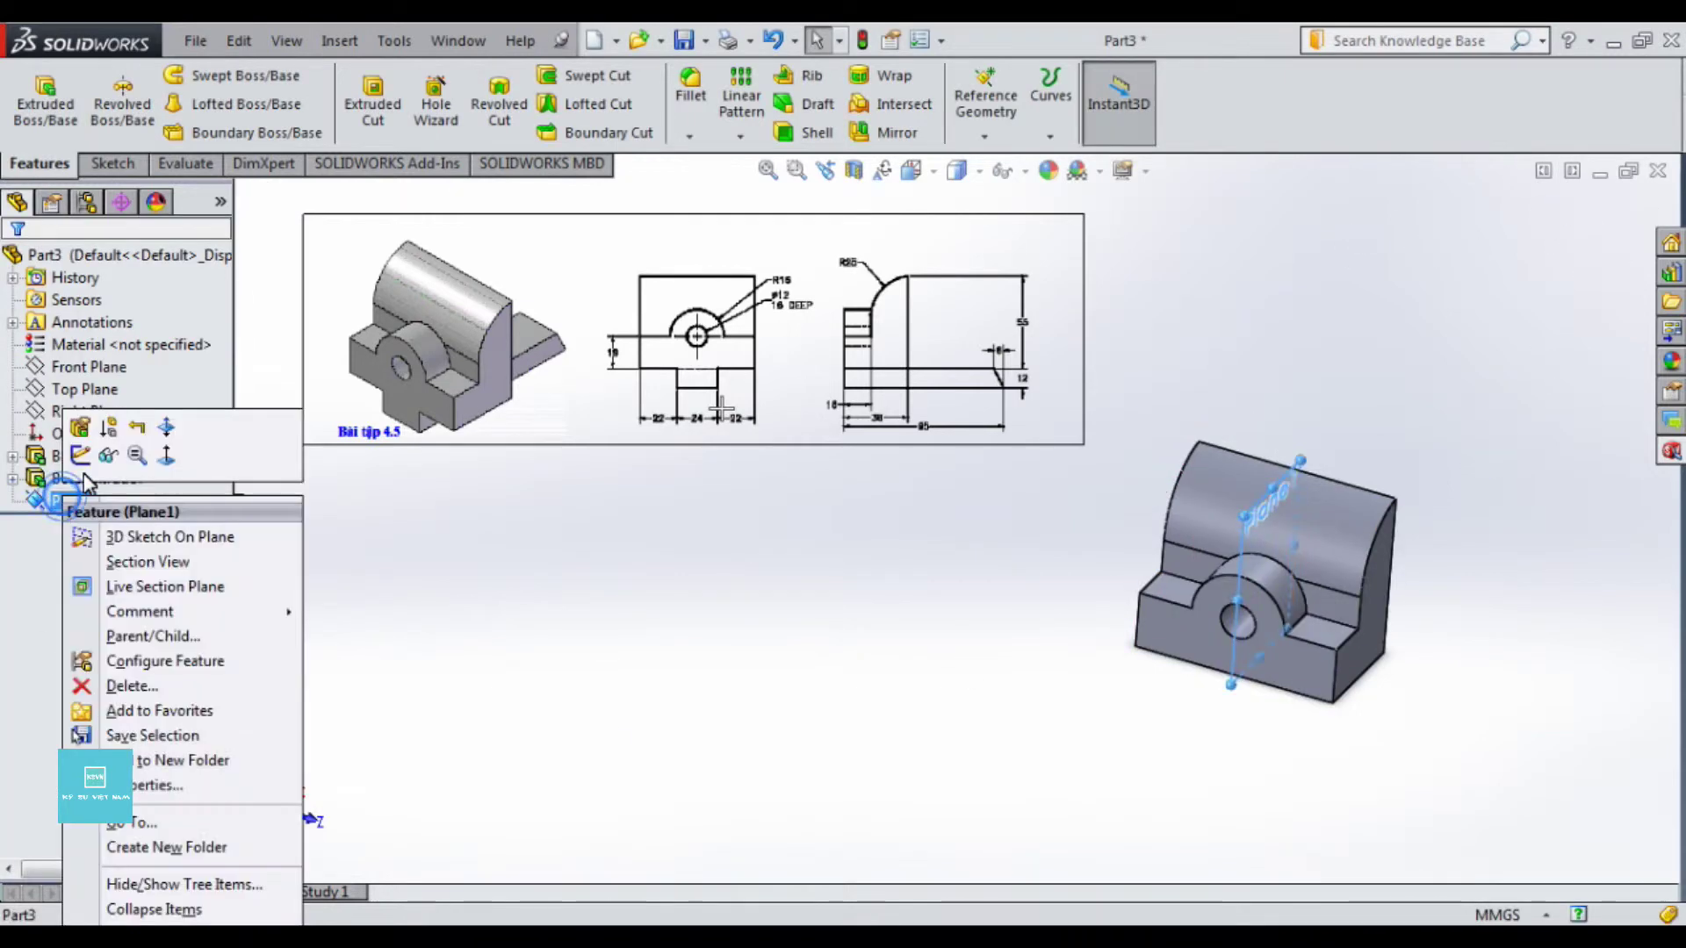
click(81, 456)
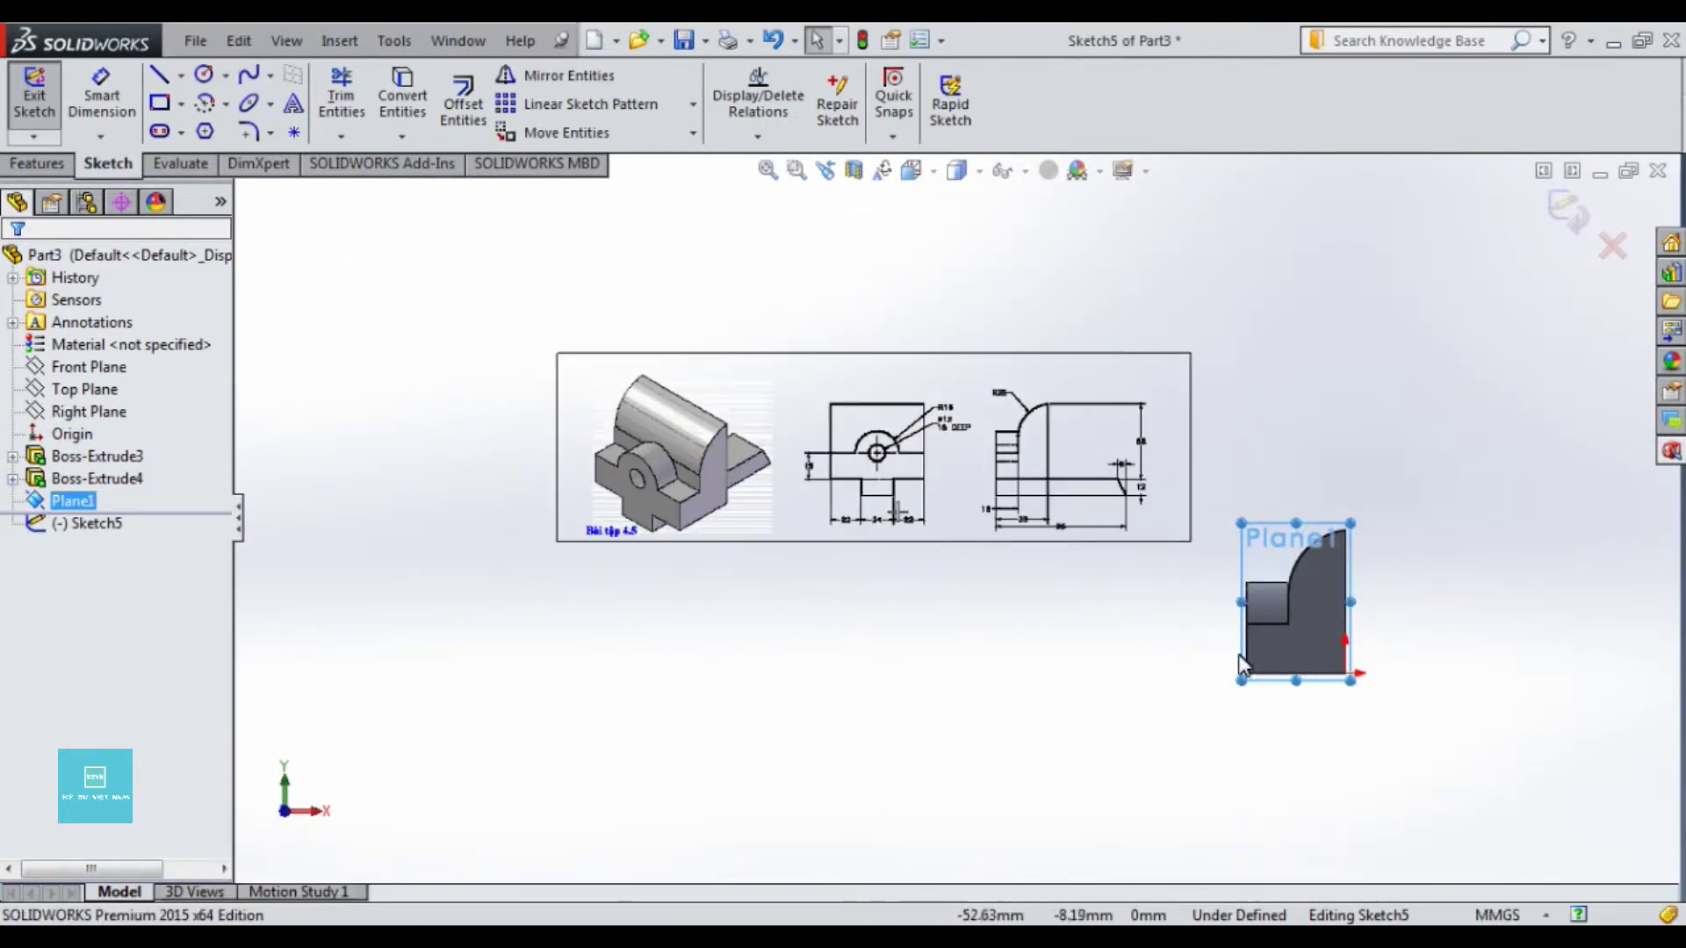
scroll(1179, 678, down, 2)
scroll(1151, 691, down, 1)
scroll(1132, 685, up, 2)
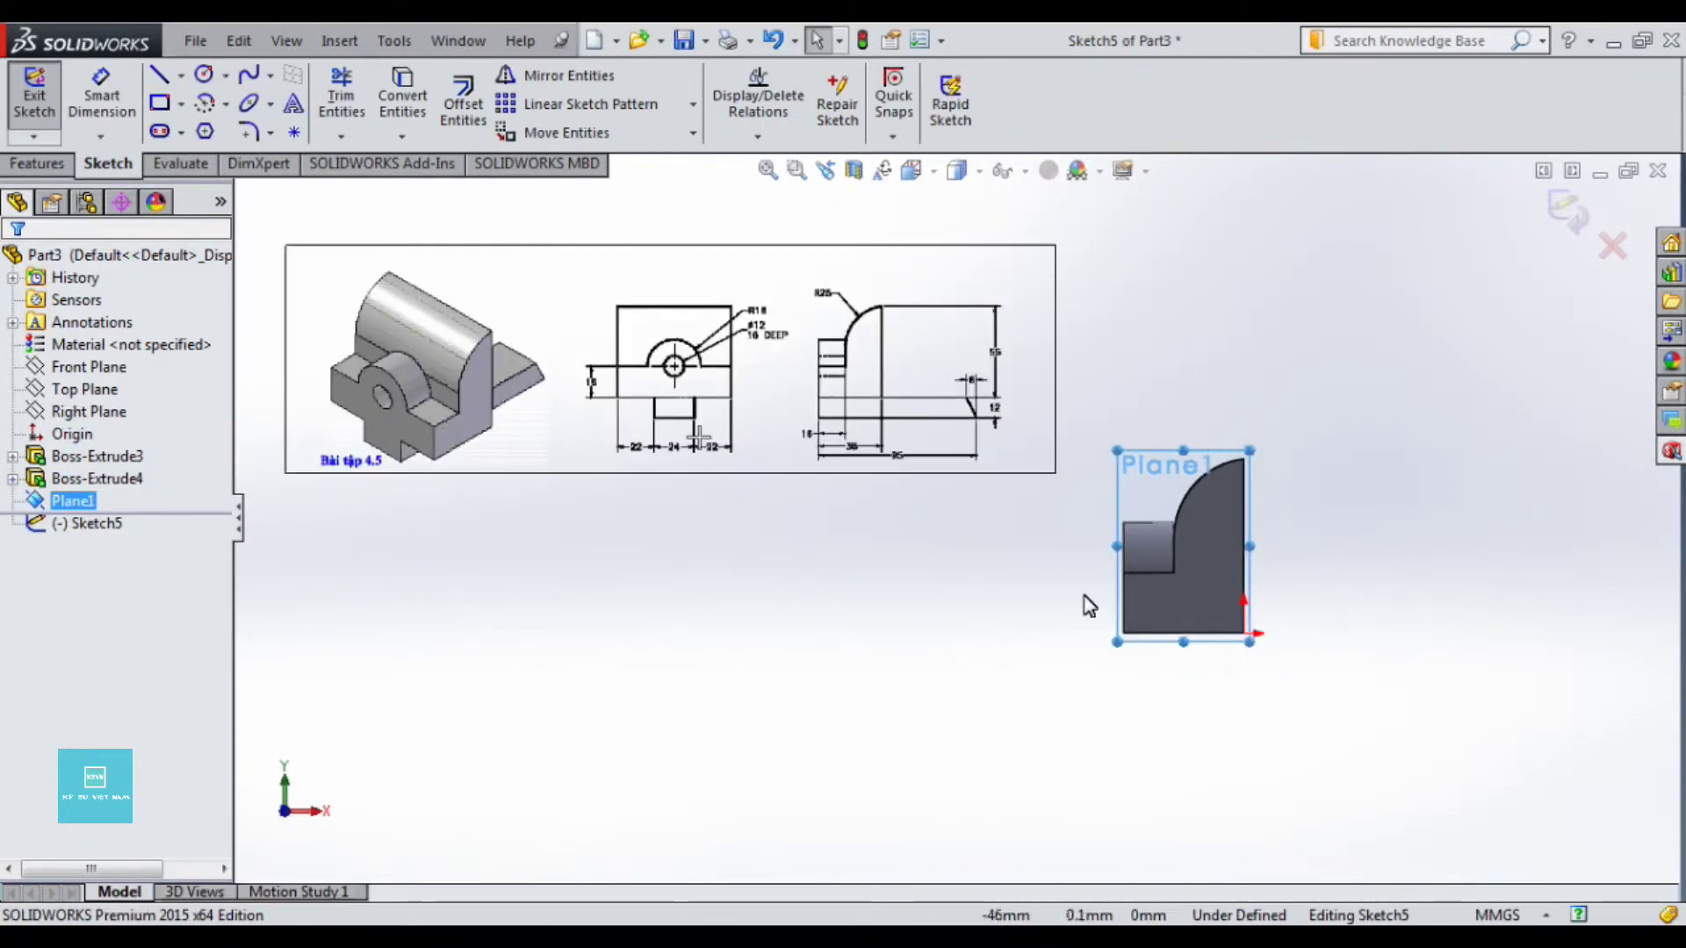
scroll(1089, 624, down, 1)
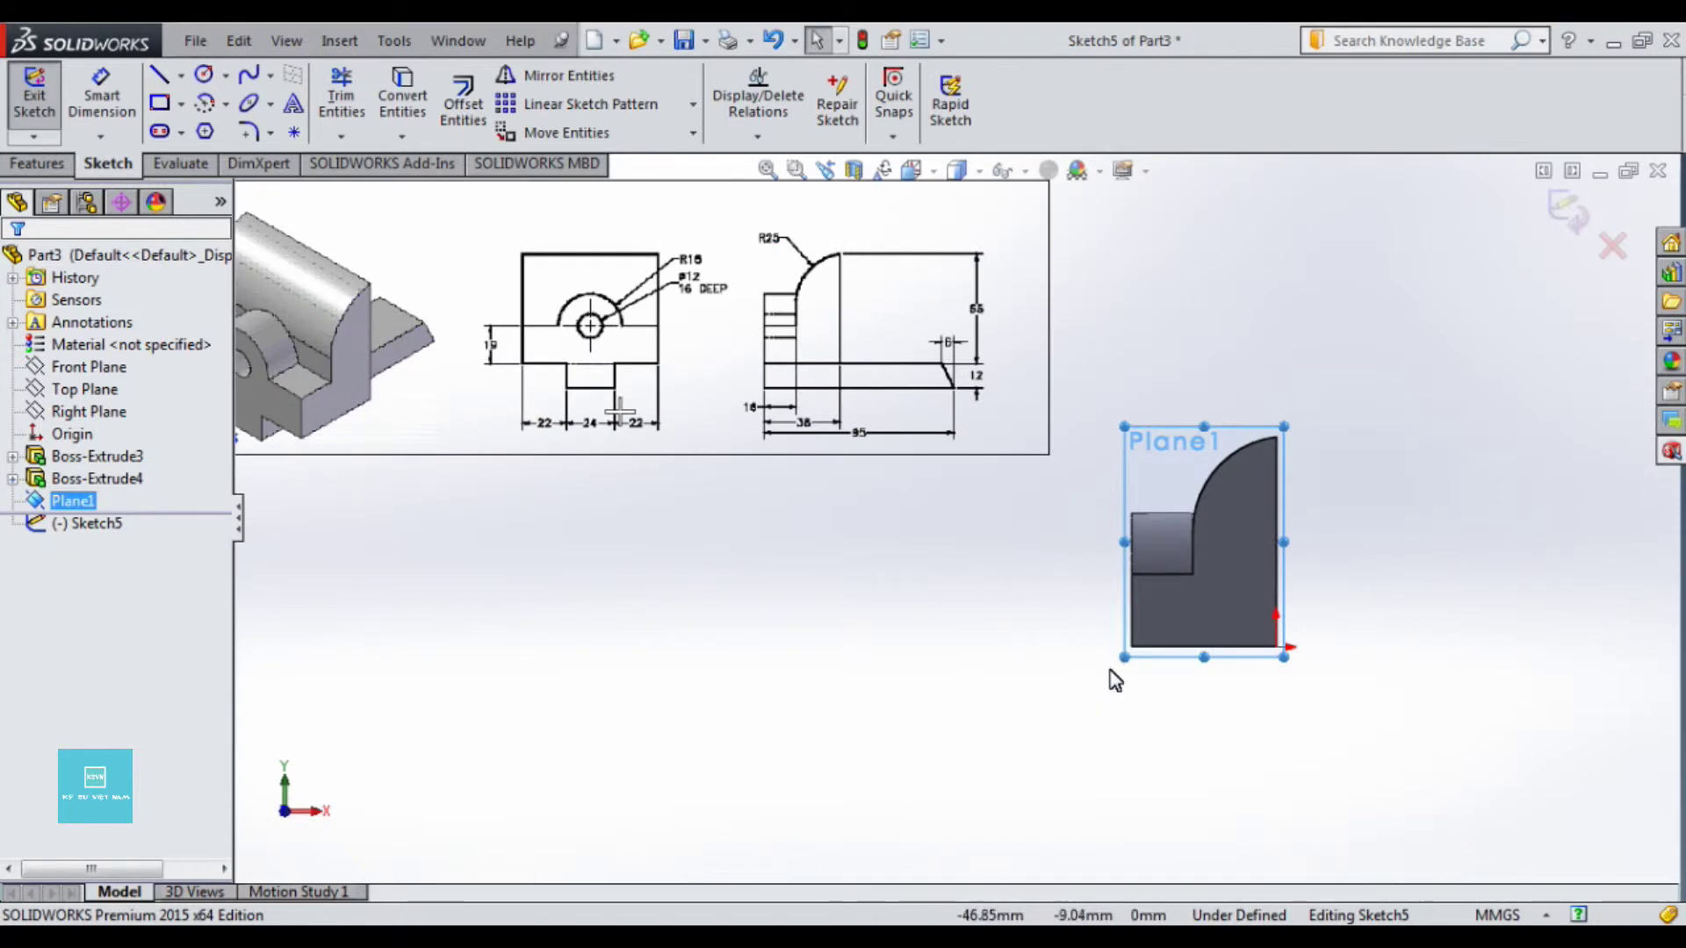
key(l)
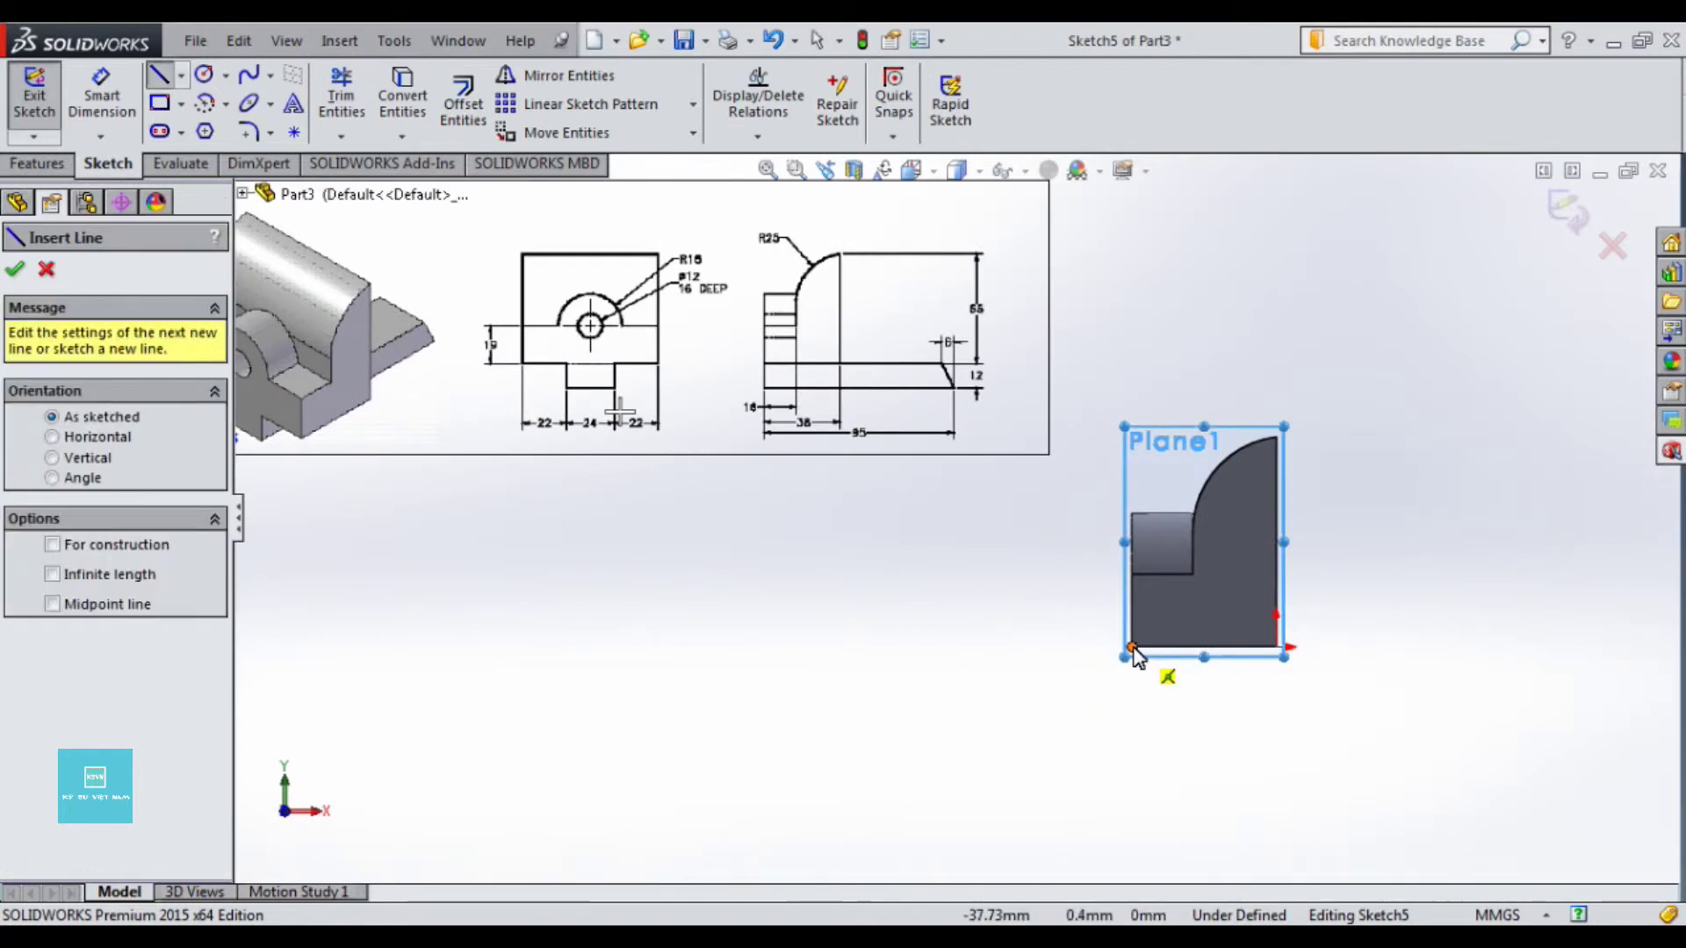
click(1132, 648)
click(1560, 648)
click(1525, 594)
click(1133, 594)
click(1132, 647)
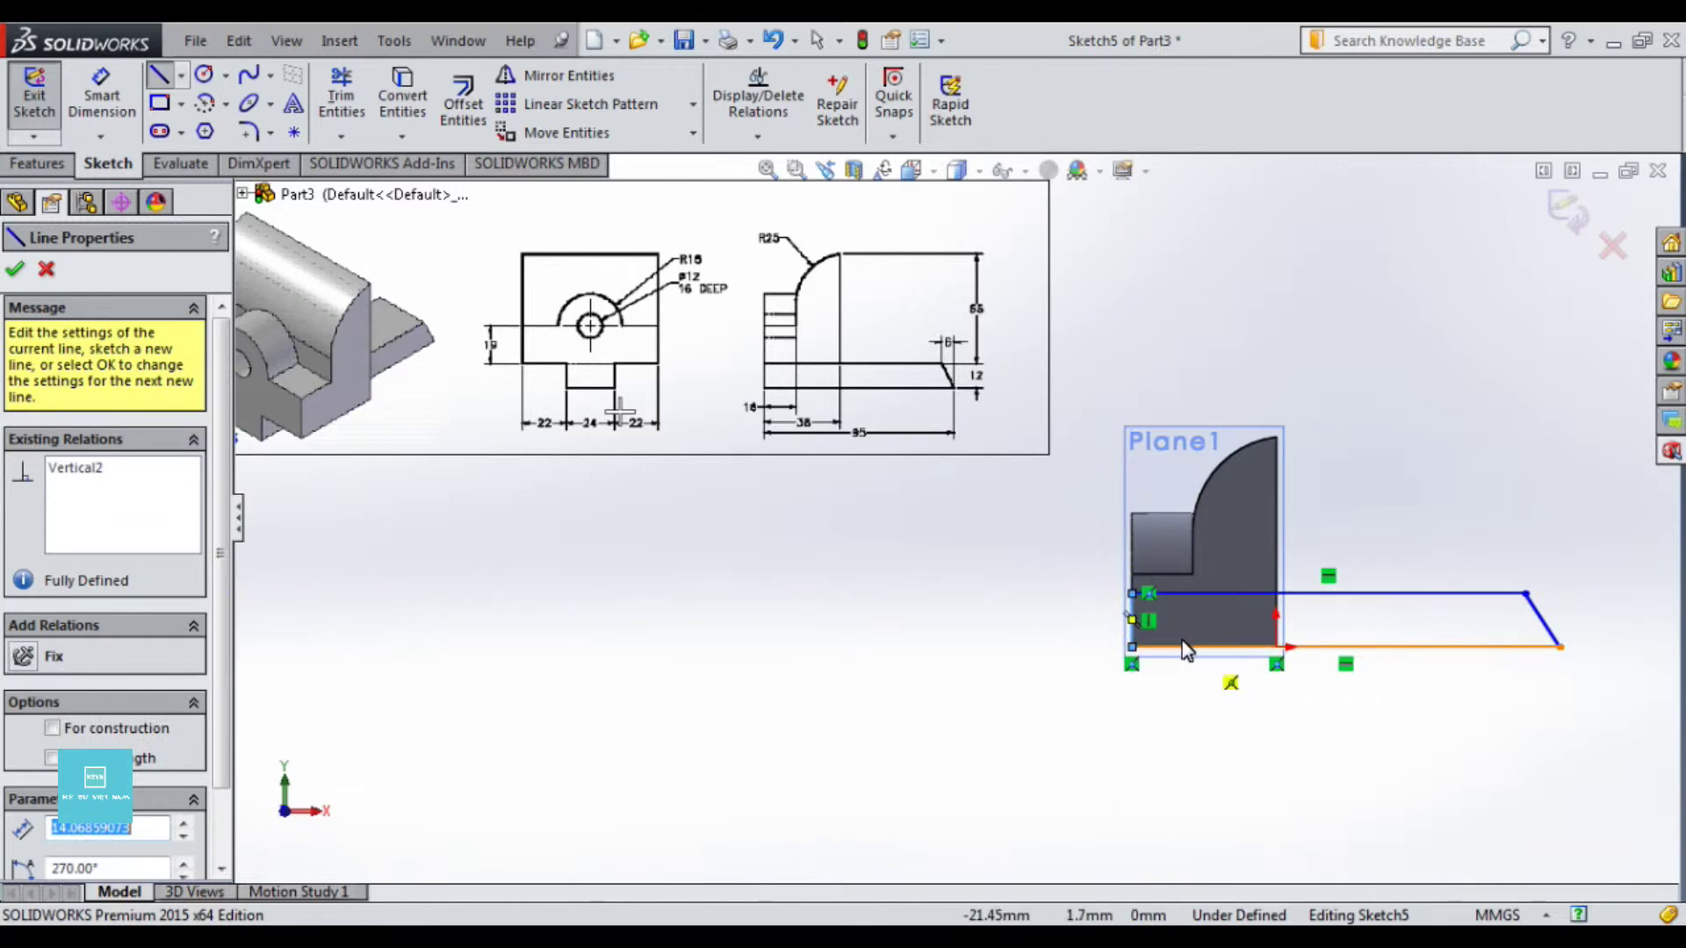
Step: Dimension the tab 12 mm tall, 6 mm taper width and 95 mm long, then exit the sketch
key(d)
click(1132, 623)
click(1015, 623)
text(1)
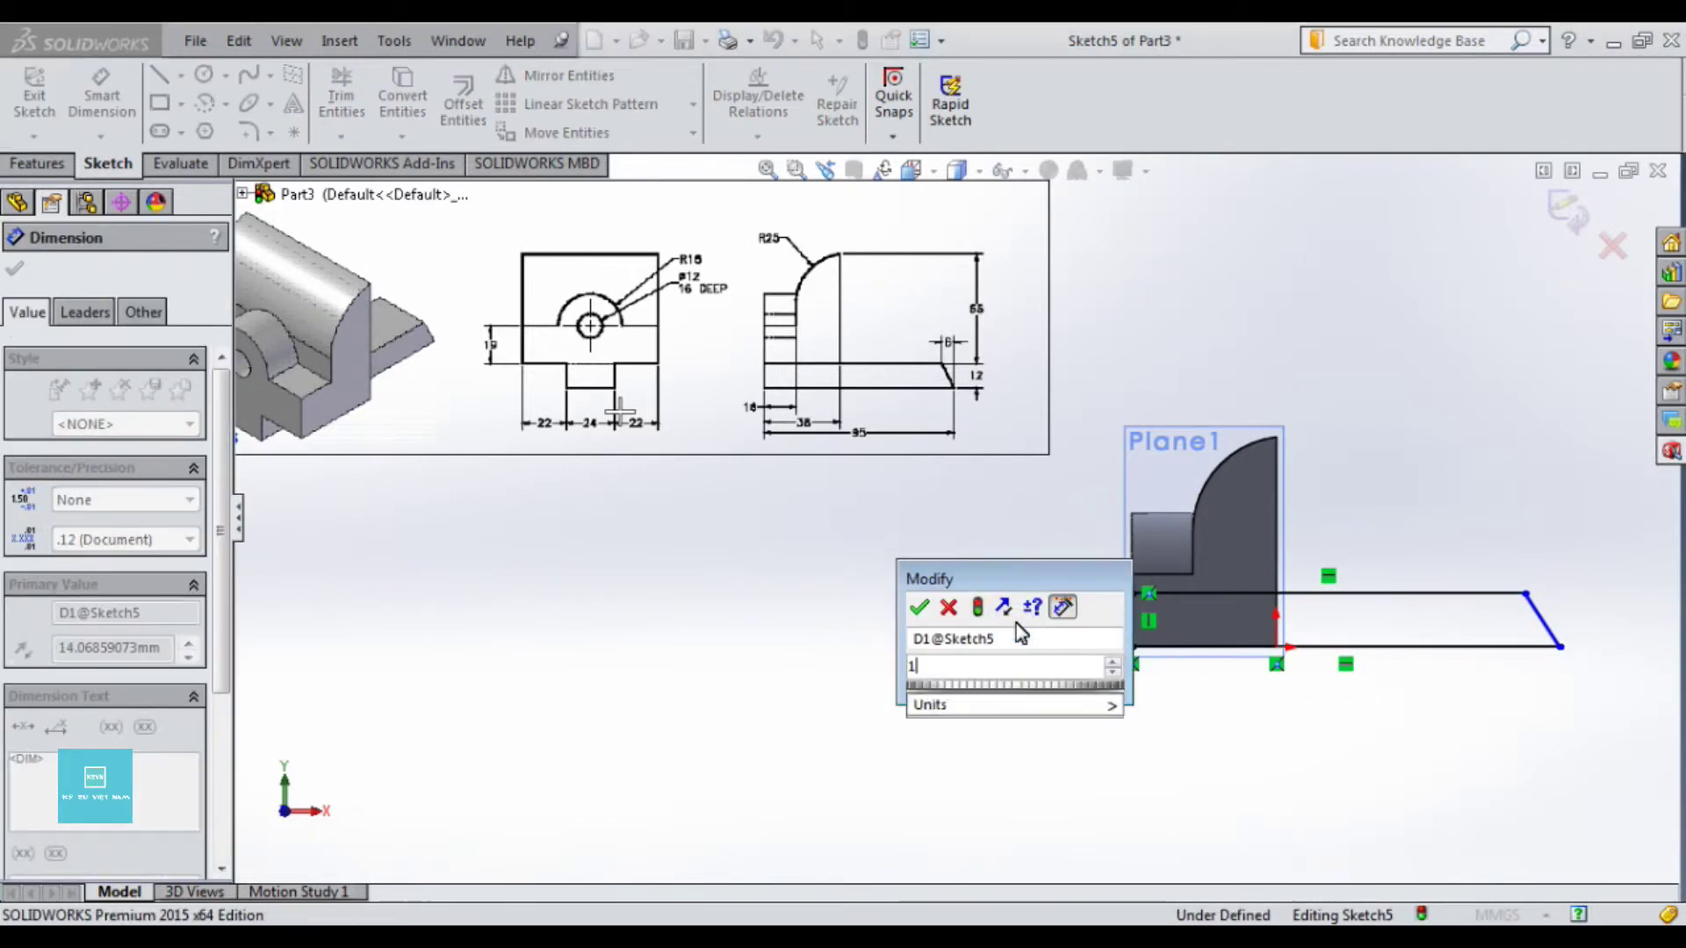
text(2)
key(Return)
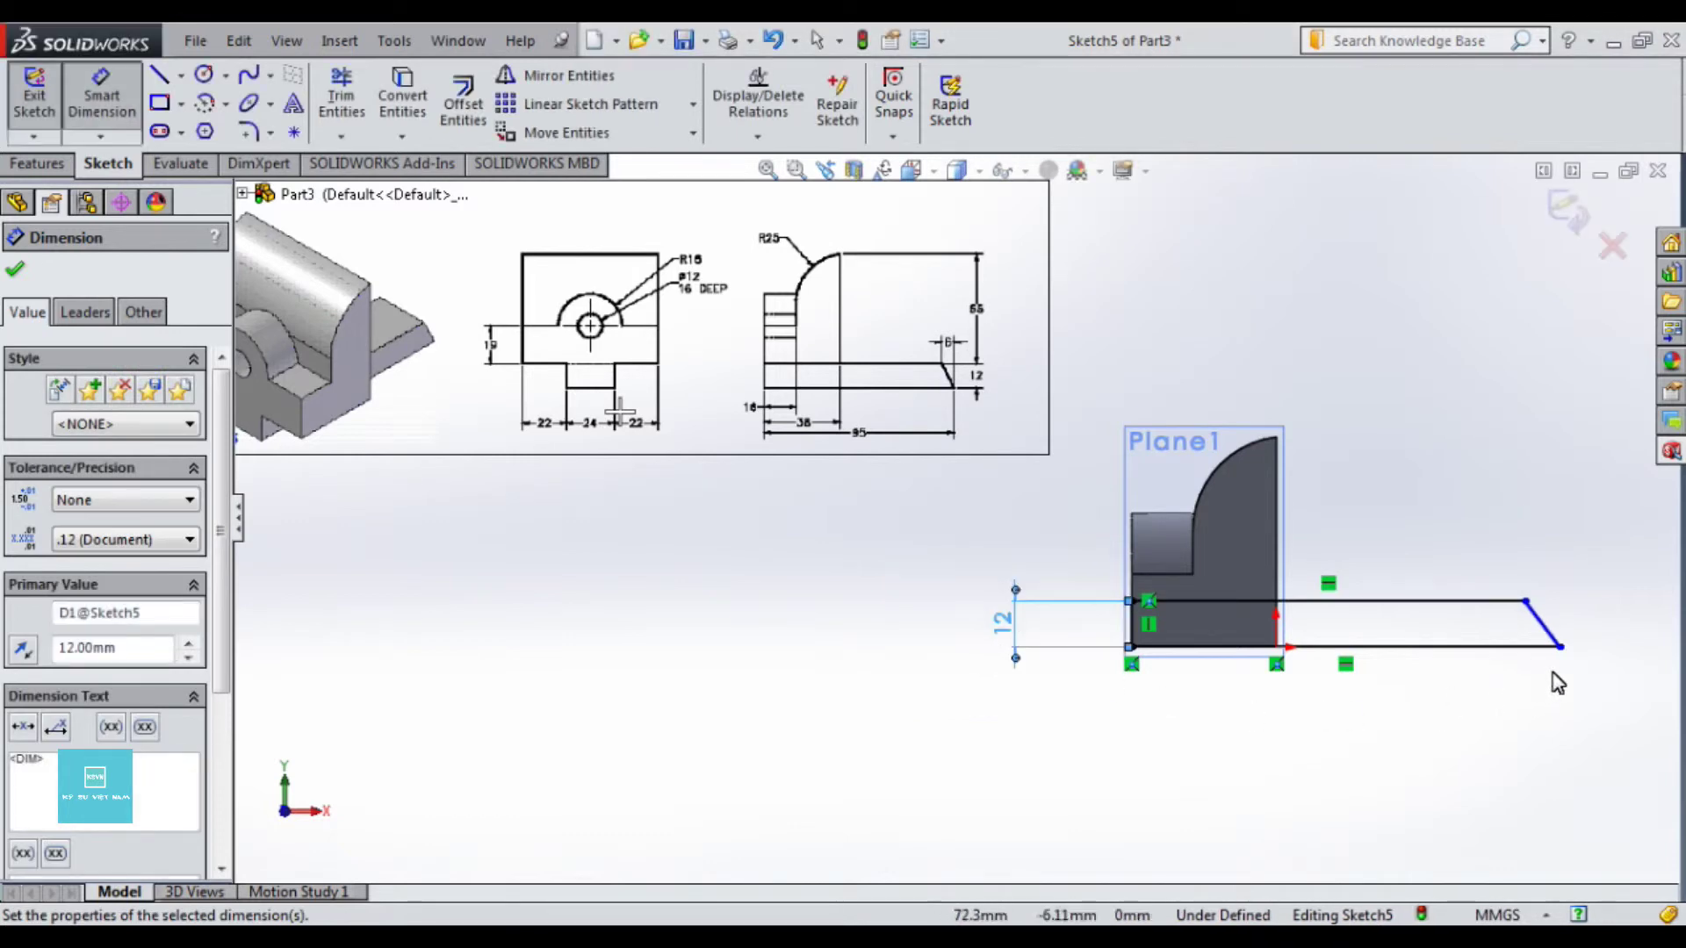
click(1544, 626)
click(1546, 525)
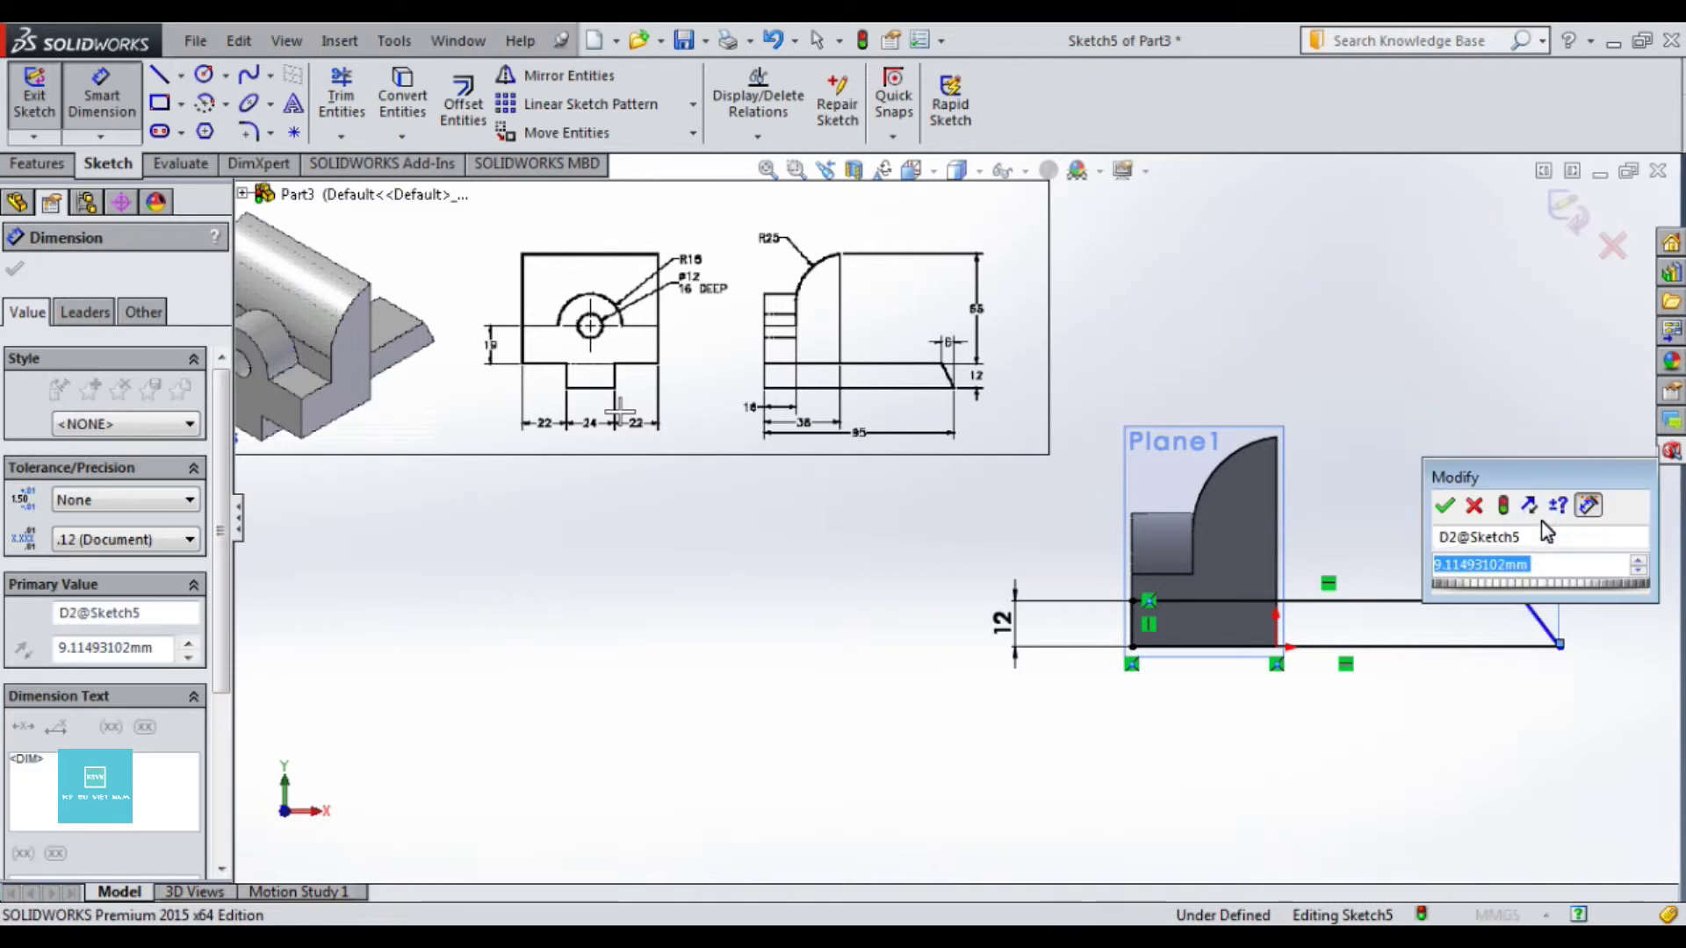
text(6)
click(1444, 506)
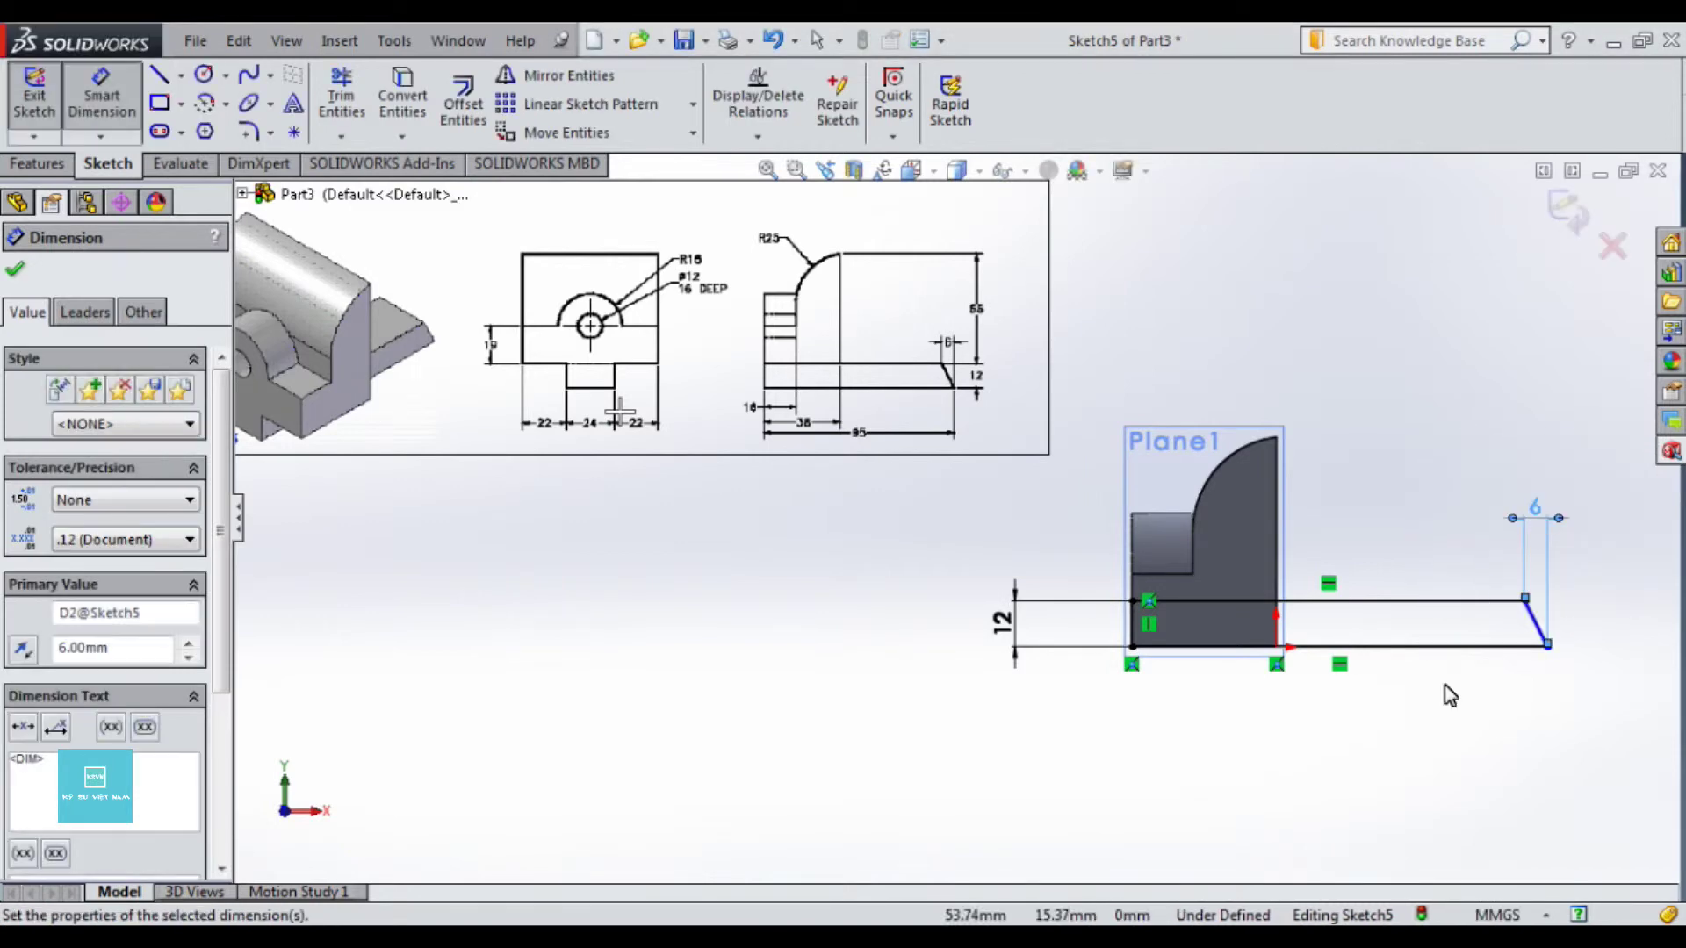
click(1412, 650)
click(1393, 736)
text(9)
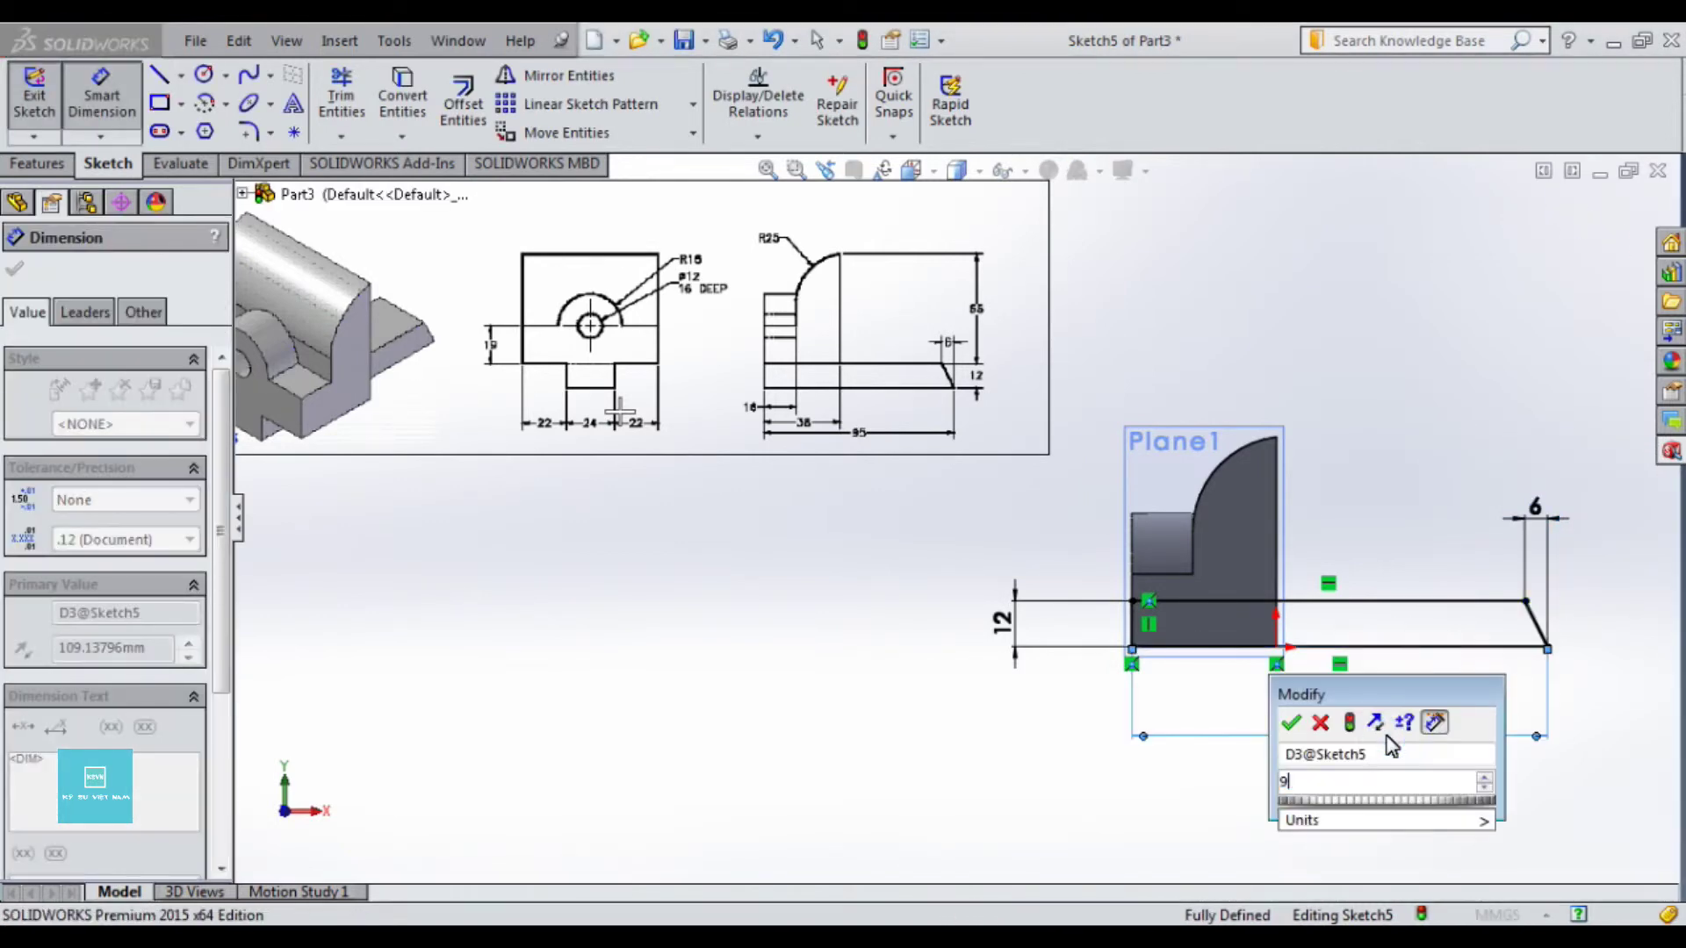
text(5)
key(Return)
click(1367, 464)
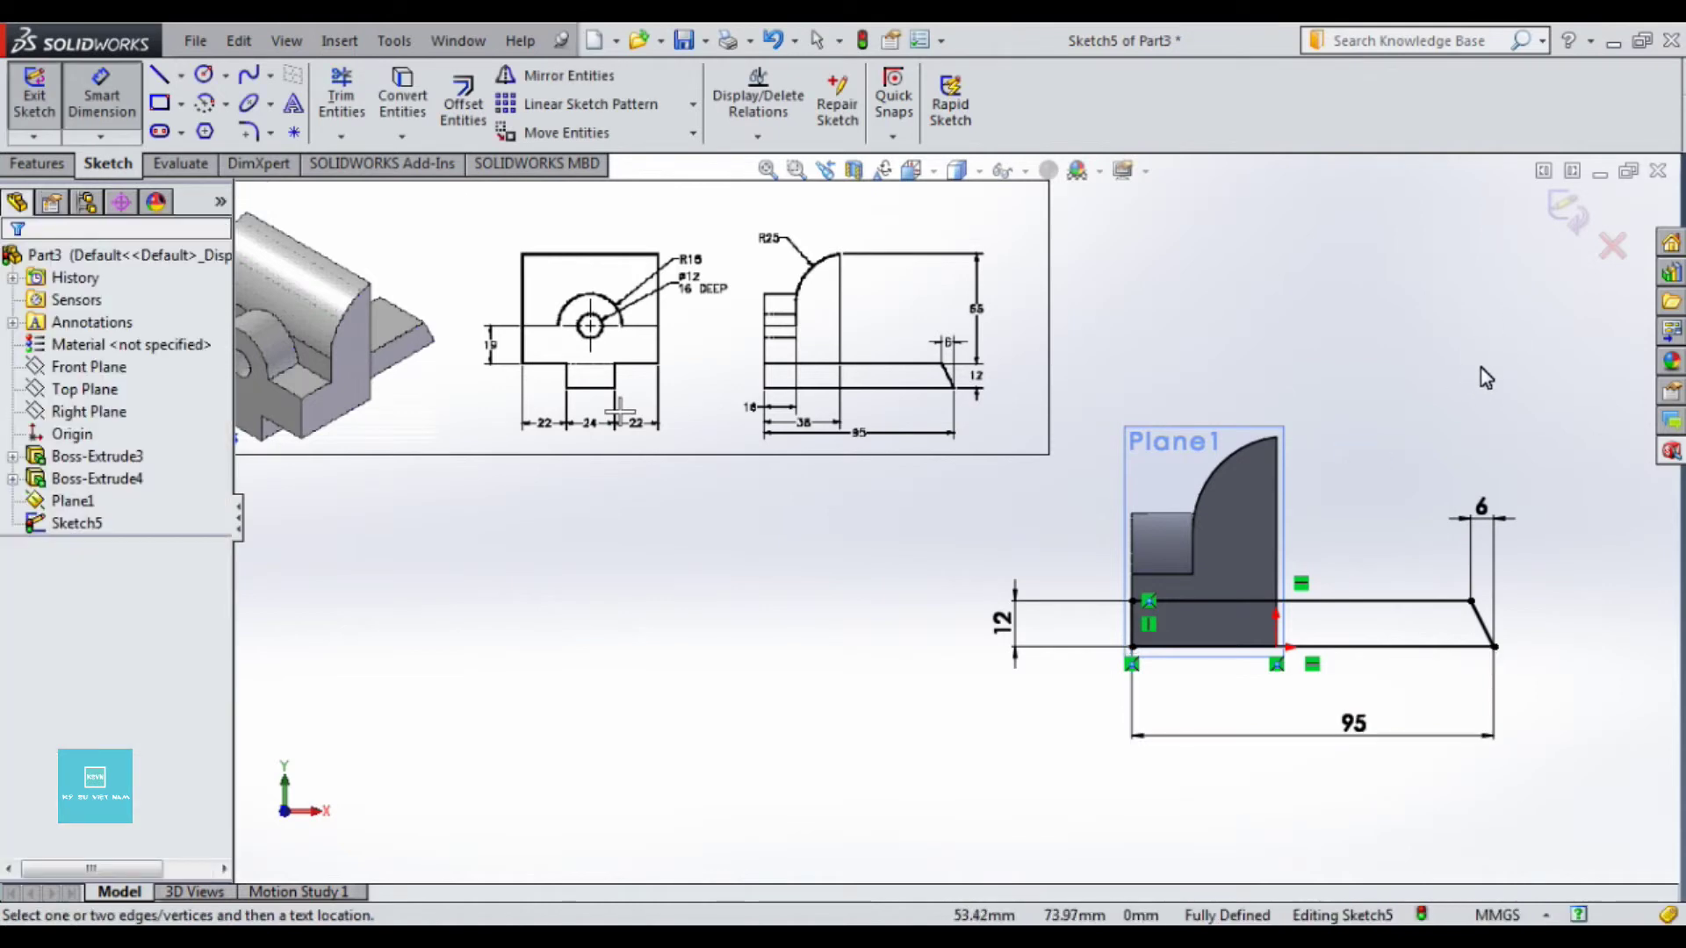
click(1569, 220)
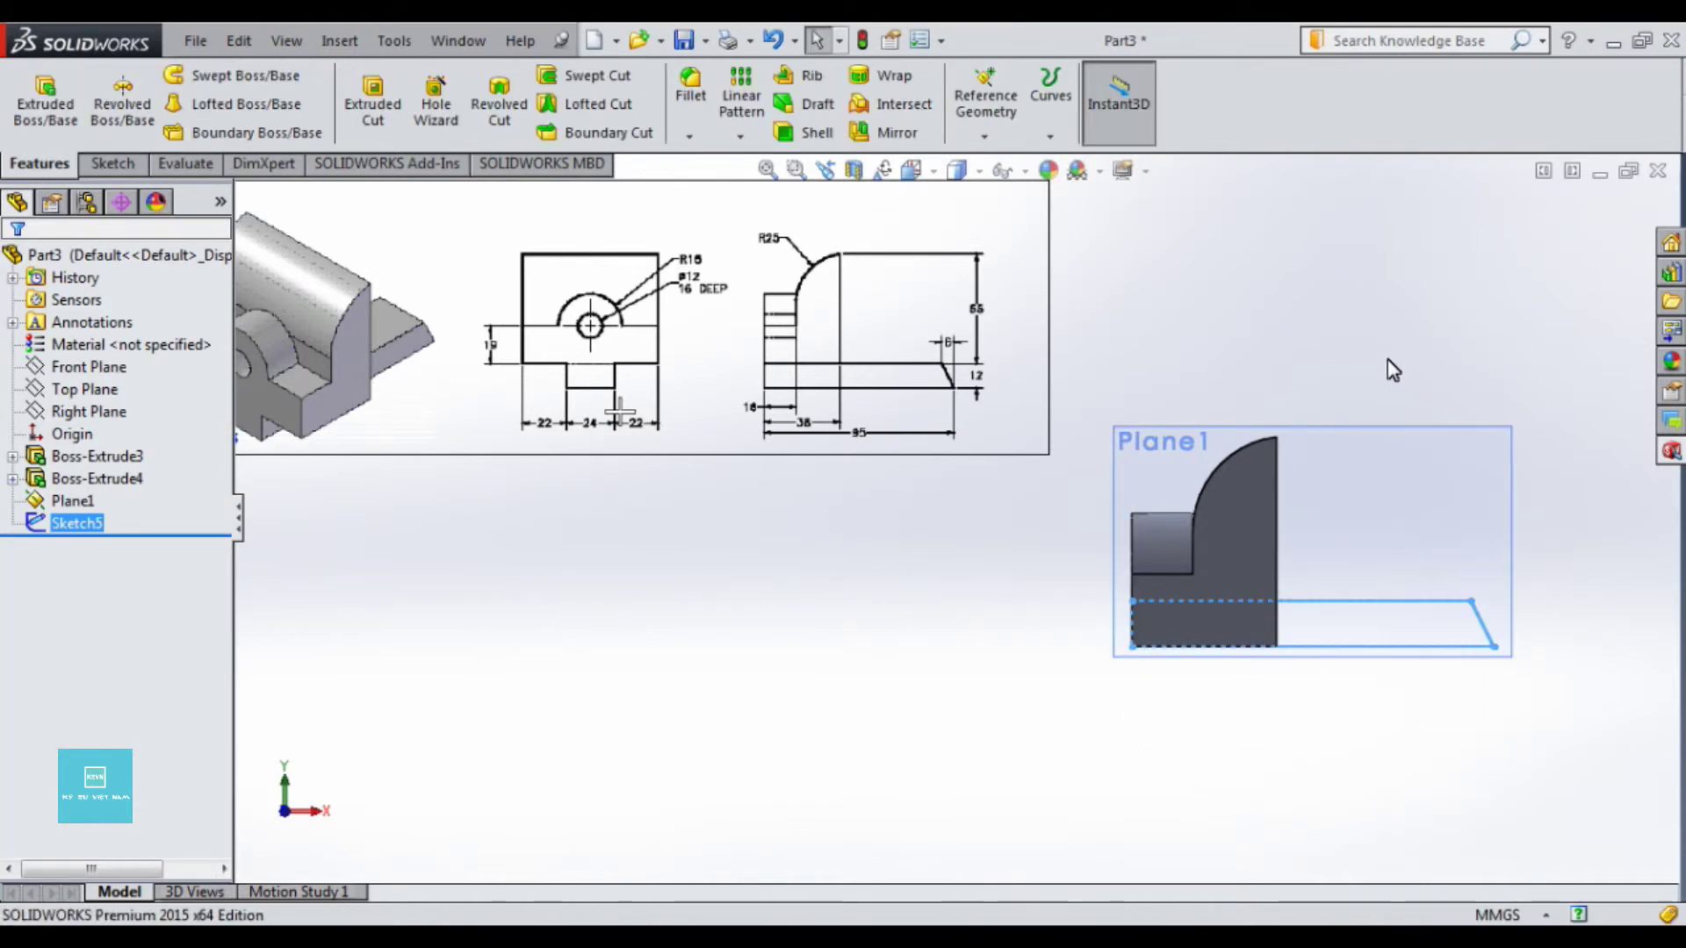
Step: Extrude the tab sketch 24 mm with Mid Plane end condition as Boss-Extrude5
click(46, 101)
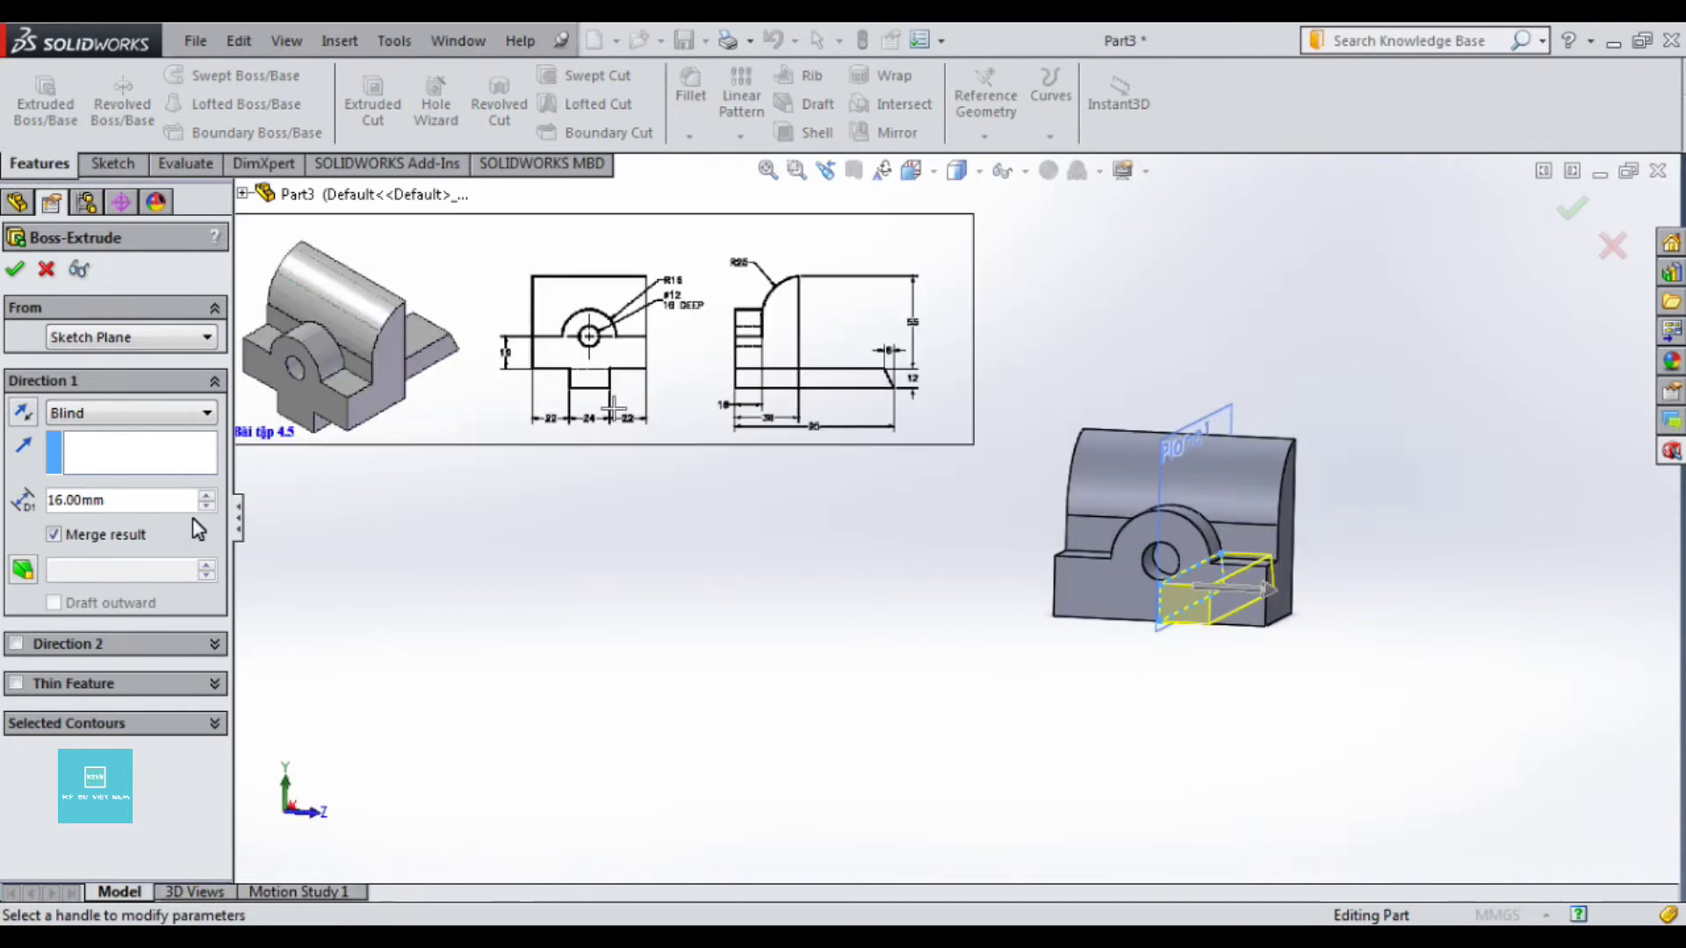
click(125, 413)
click(81, 538)
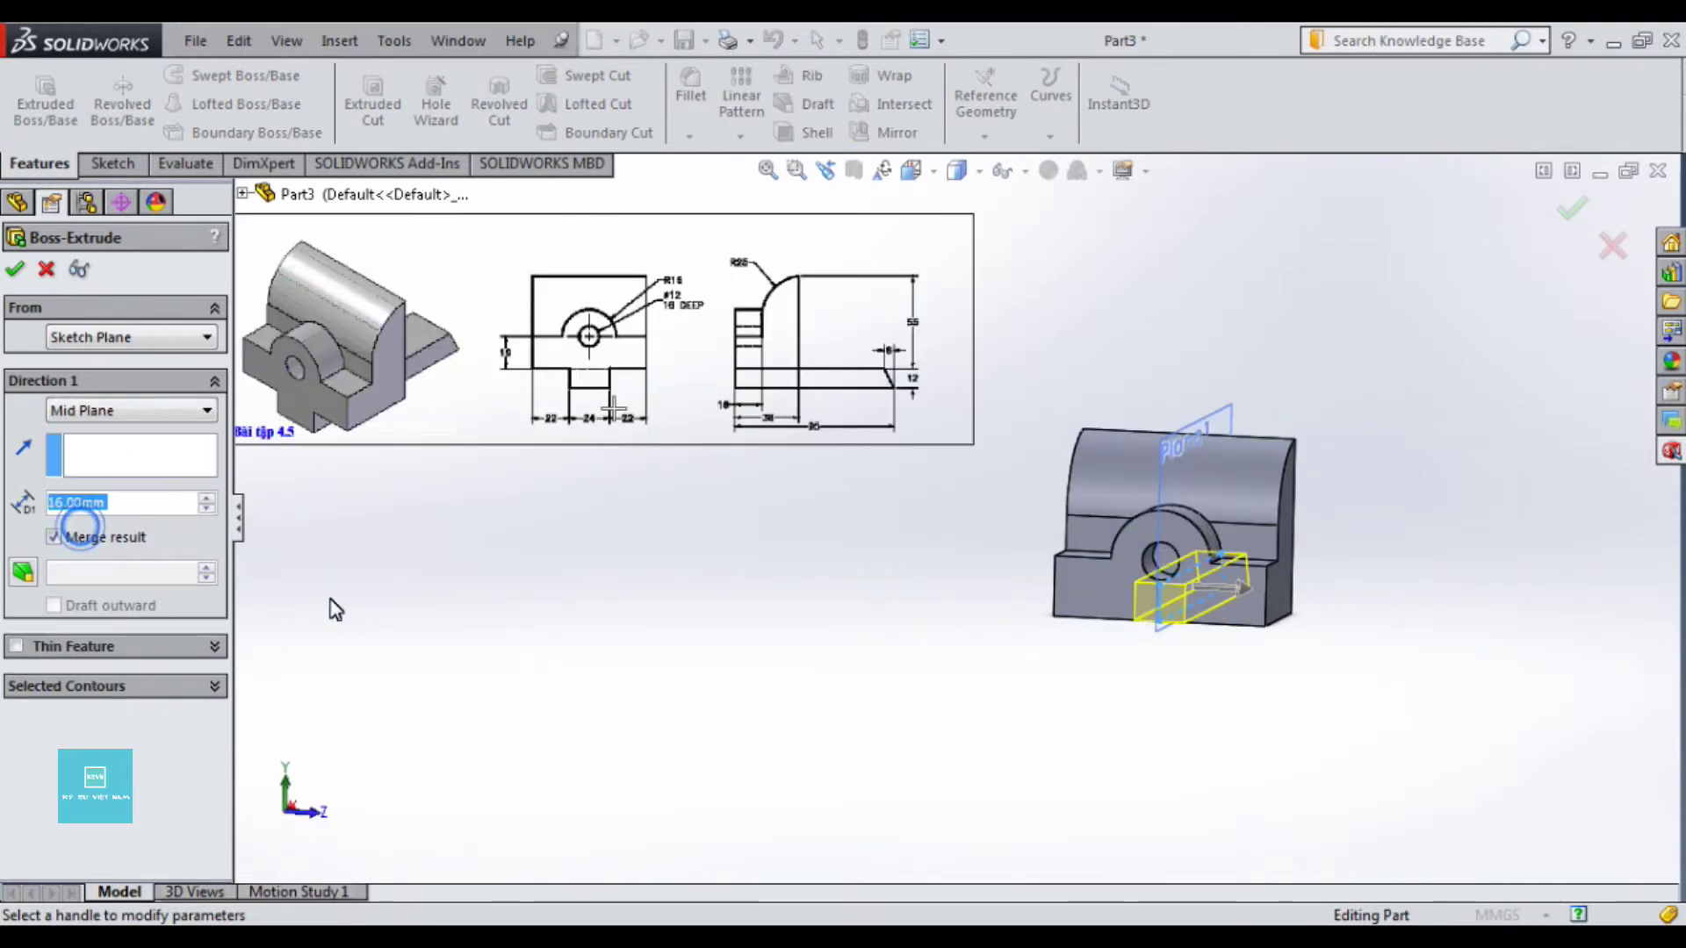
text(24)
key(Return)
mouse_move(1083, 641)
middle_down()
mouse_move(1168, 667)
mouse_move(1151, 658)
mouse_move(1168, 594)
mouse_move(1079, 658)
middle_up()
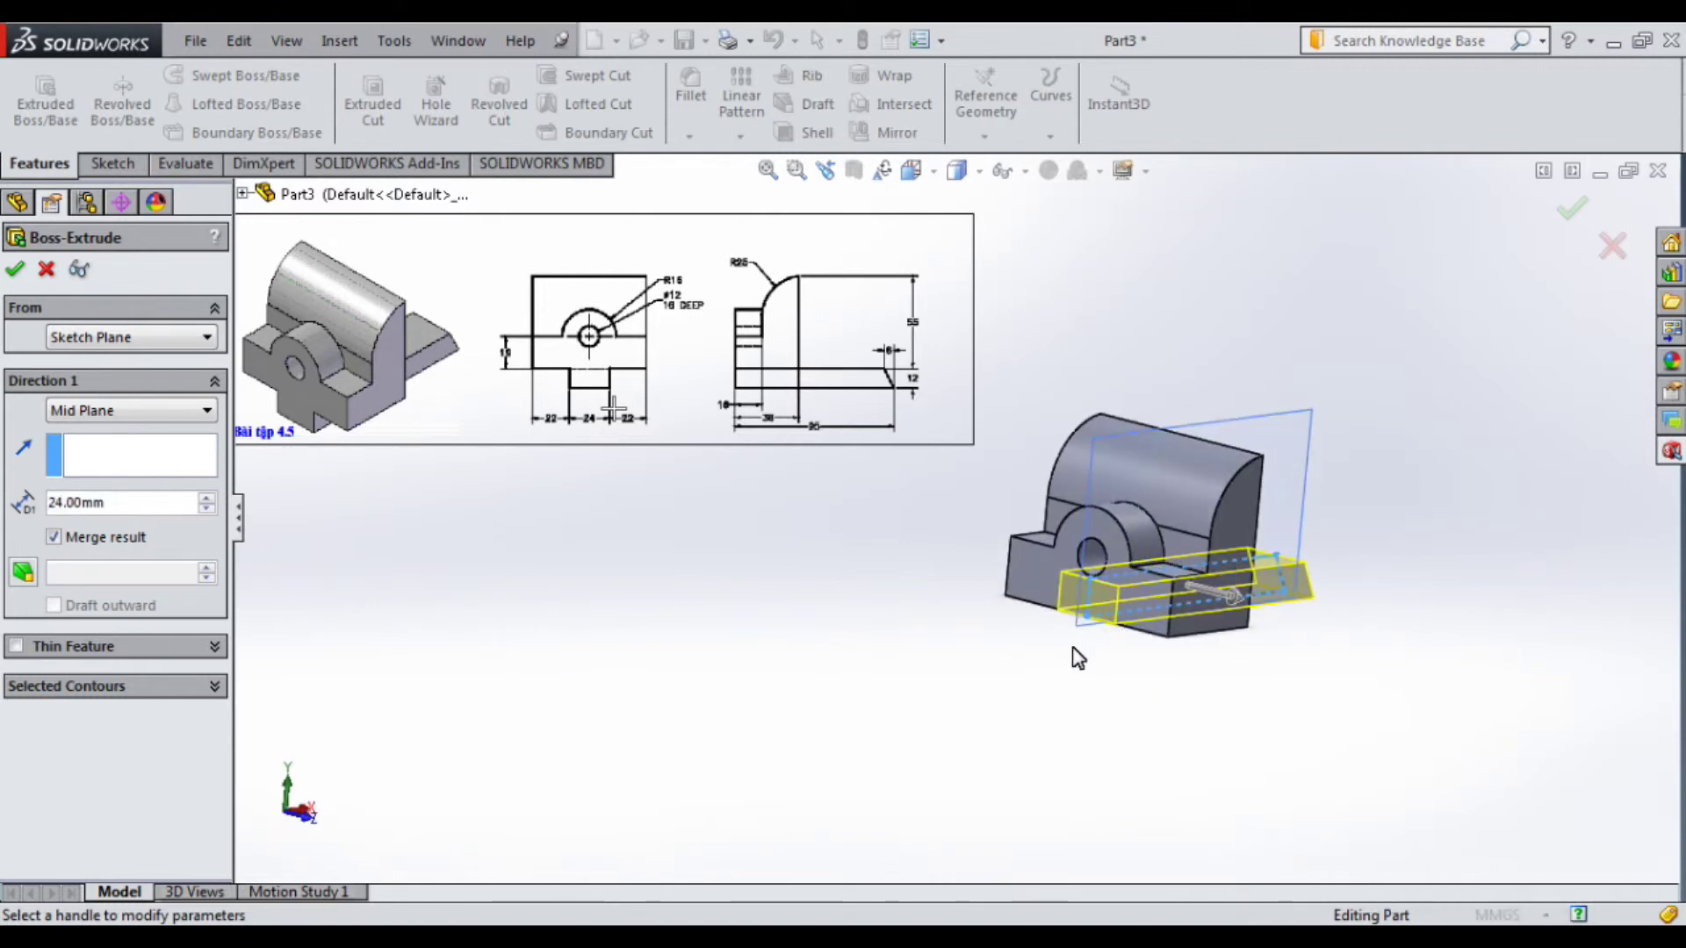
click(1586, 213)
Step: Orbit to view the new tab and select Sketch5 under Boss-Extrude5
mouse_move(1355, 734)
middle_down()
mouse_move(1265, 637)
mouse_move(1392, 708)
middle_up()
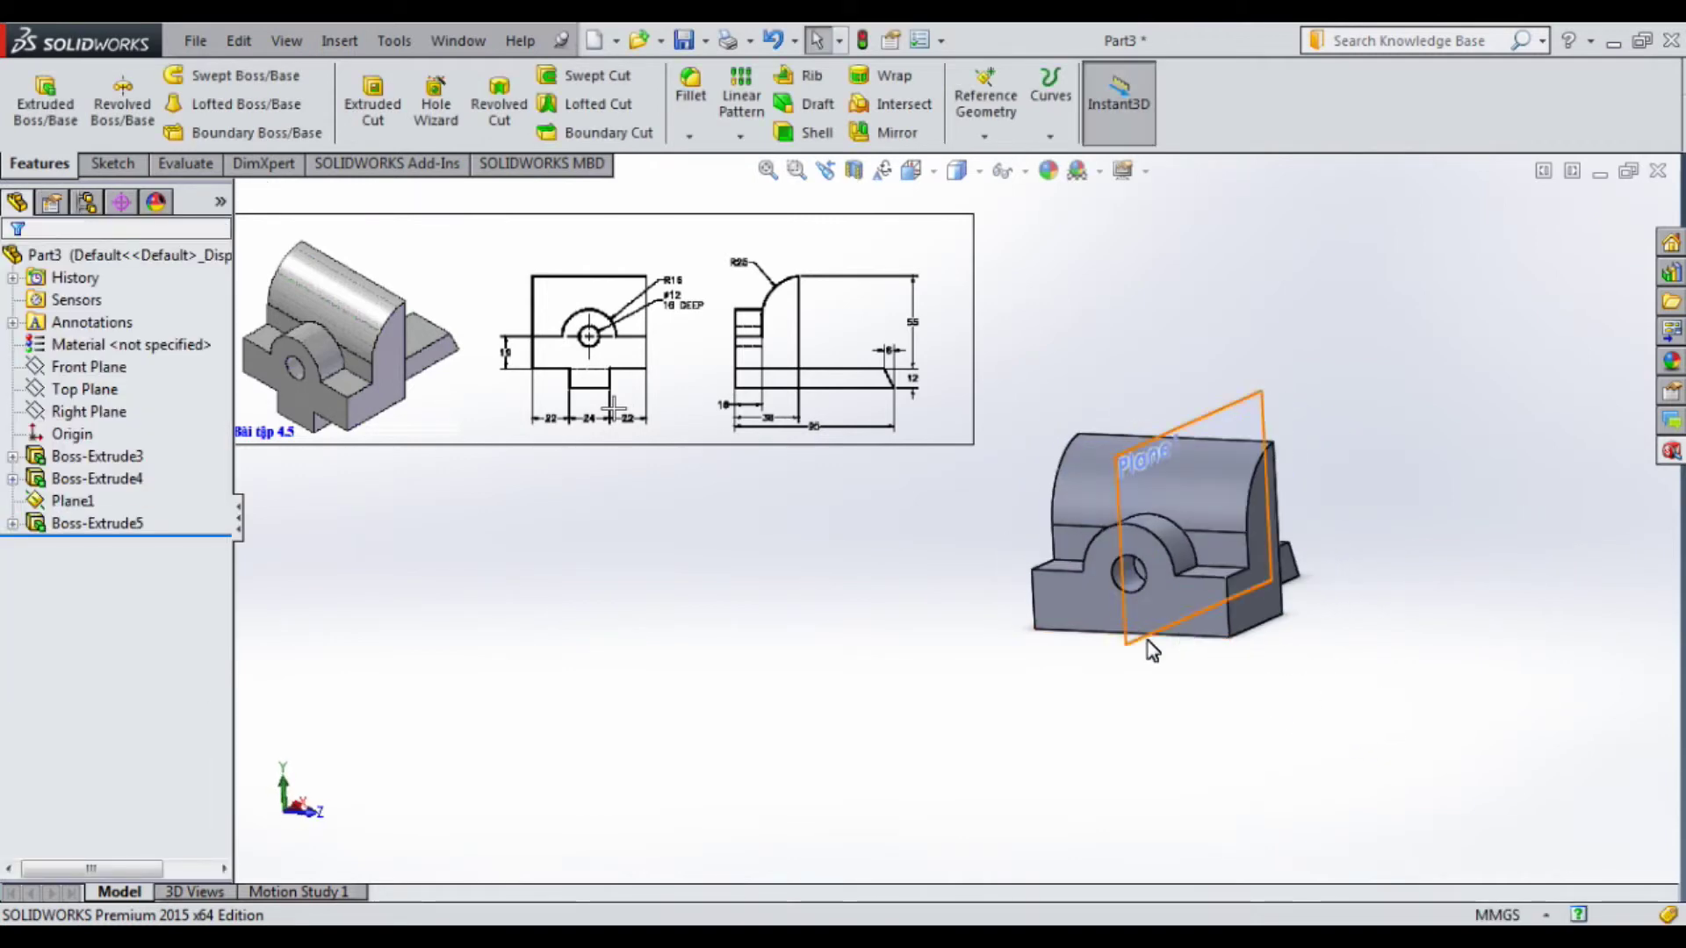
scroll(1225, 667, down, 2)
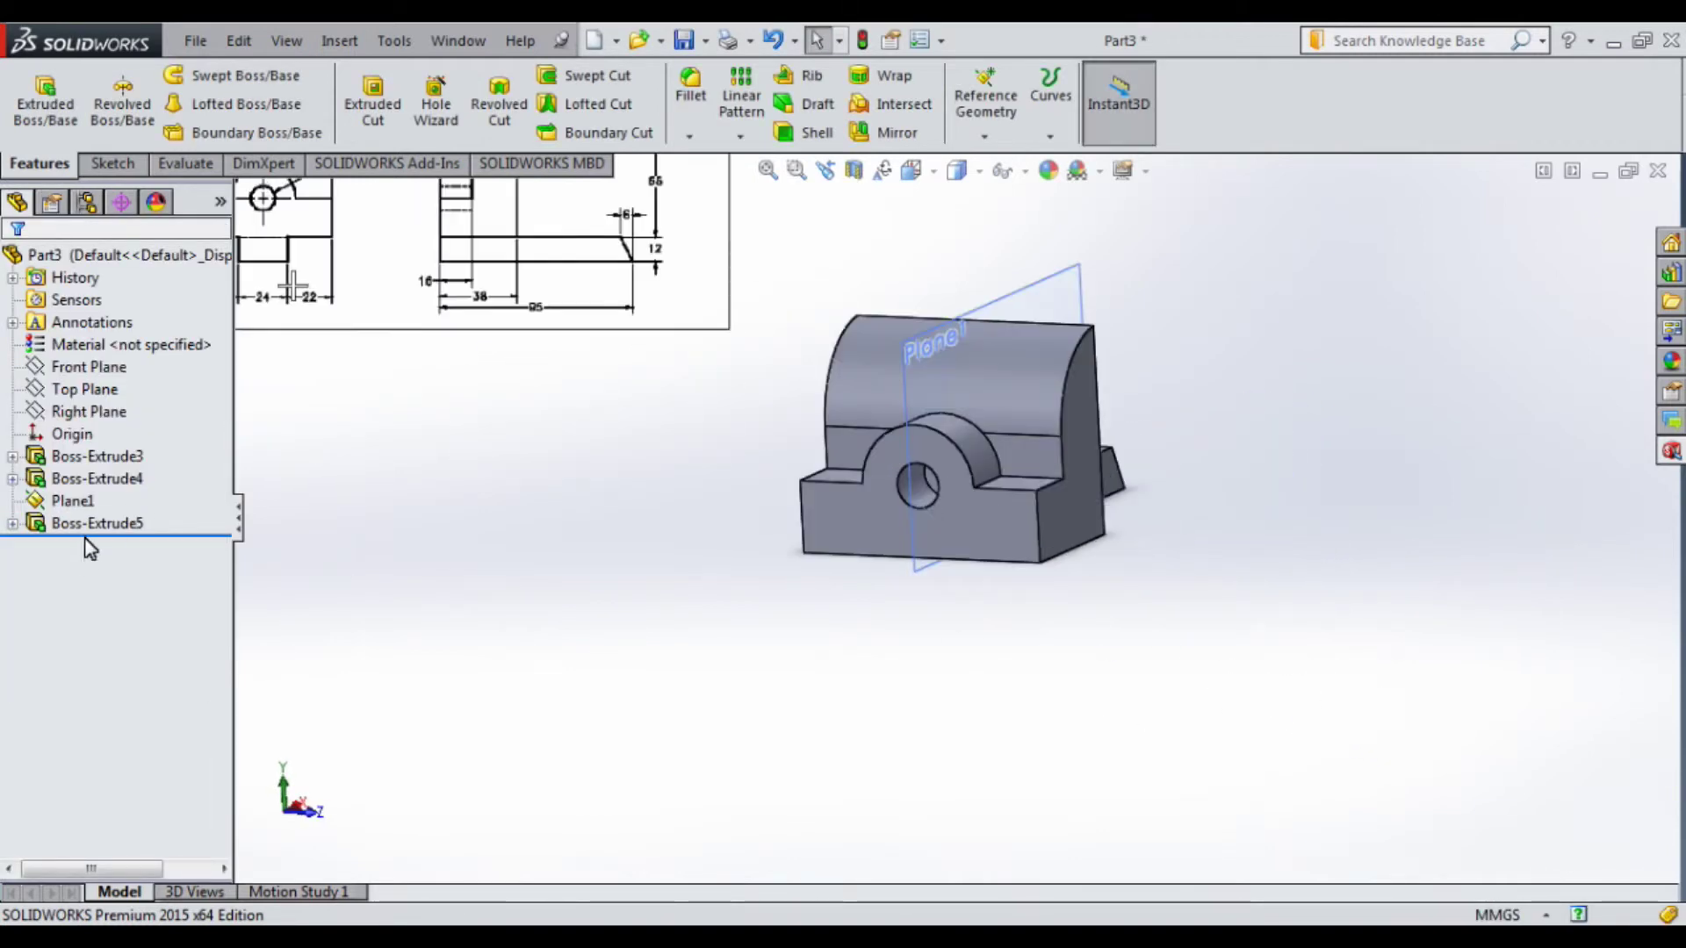
click(12, 524)
Step: Edit Sketch5 face-on, delete the 12 dimension and drag the top edge down to the body's bottom
right_click(99, 546)
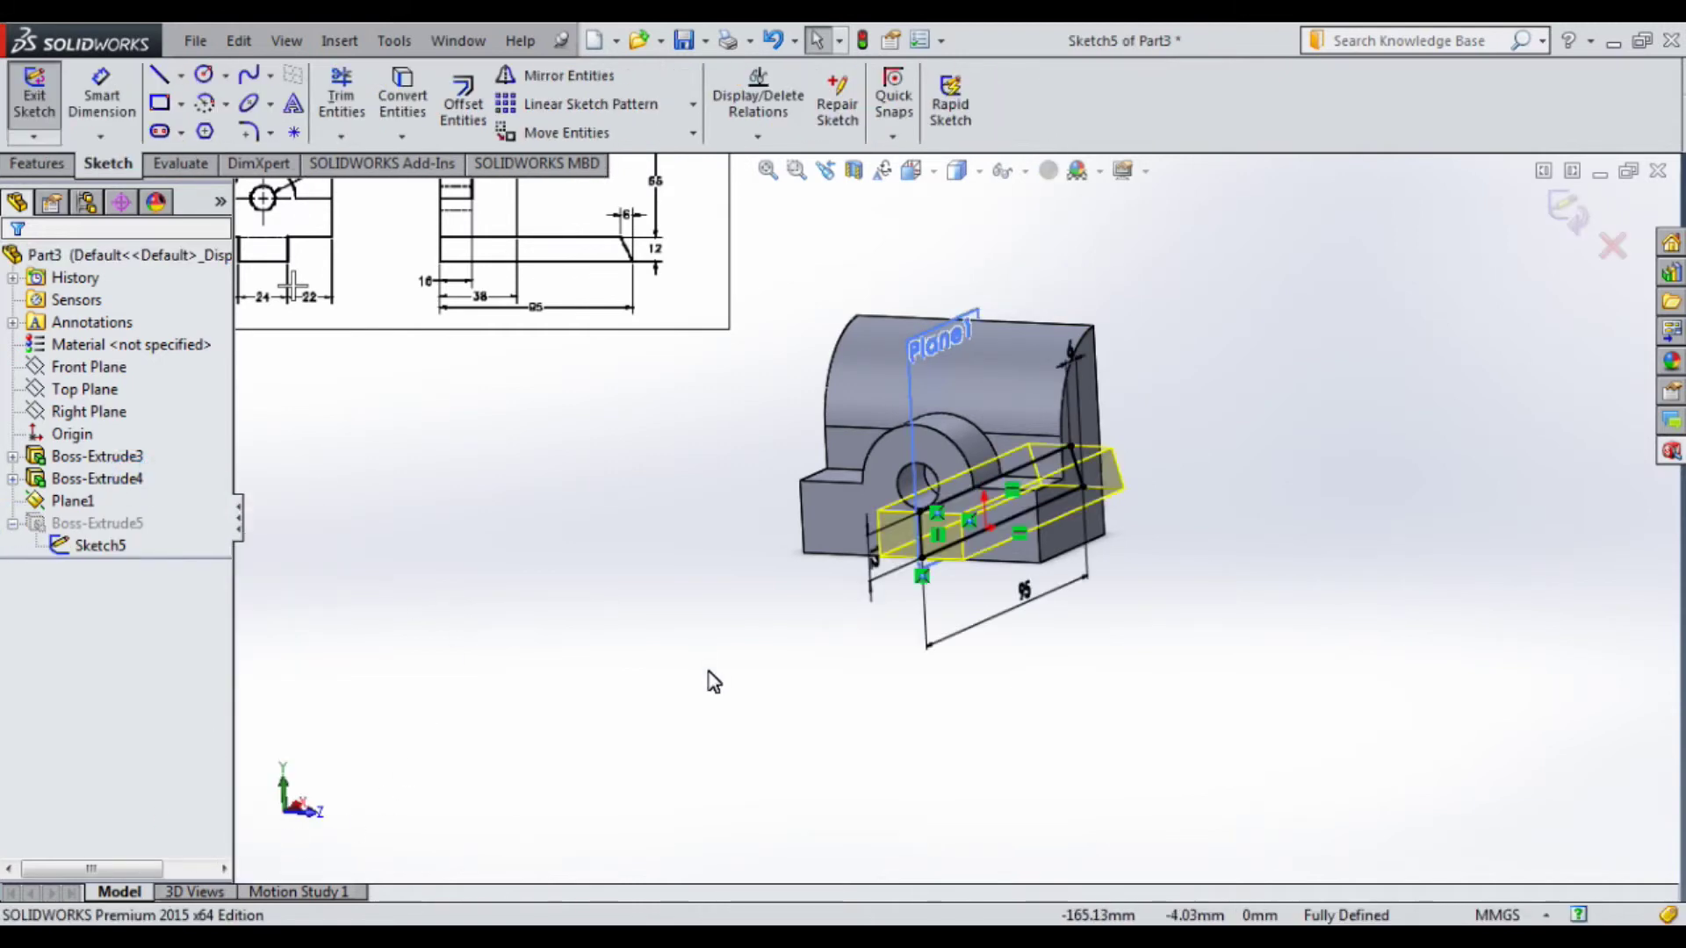
key(ctrl+8)
scroll(1194, 641, down, 1)
scroll(1205, 667, down, 2)
scroll(1142, 597, down, 2)
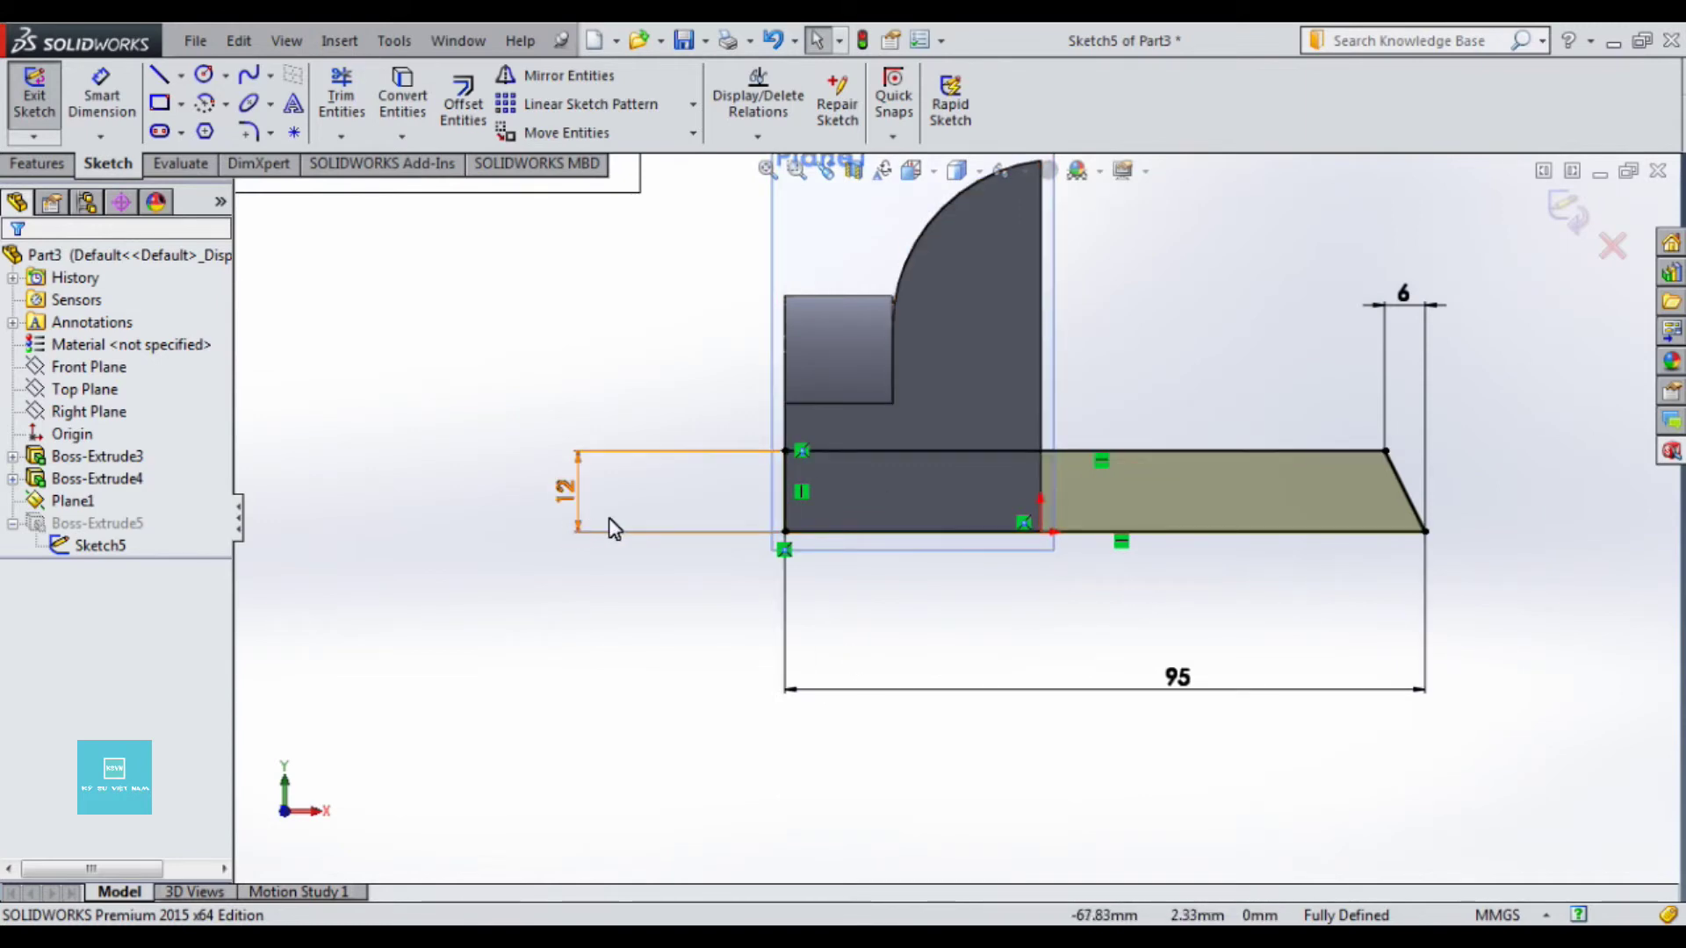
click(1080, 454)
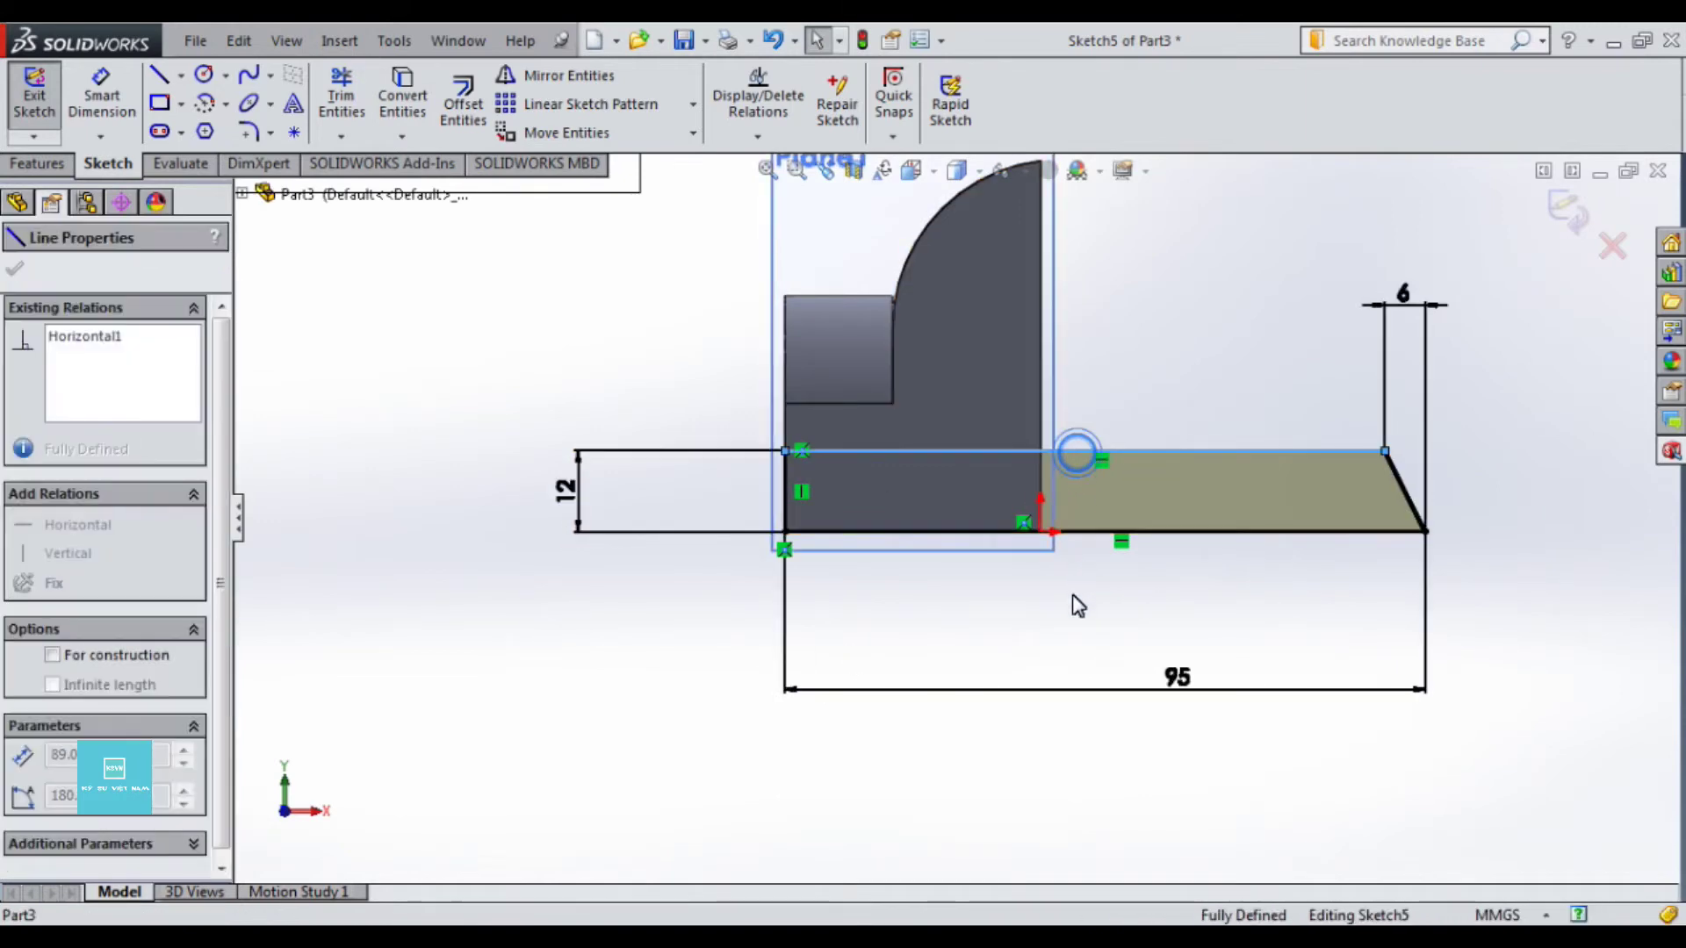
click(578, 502)
key(Delete)
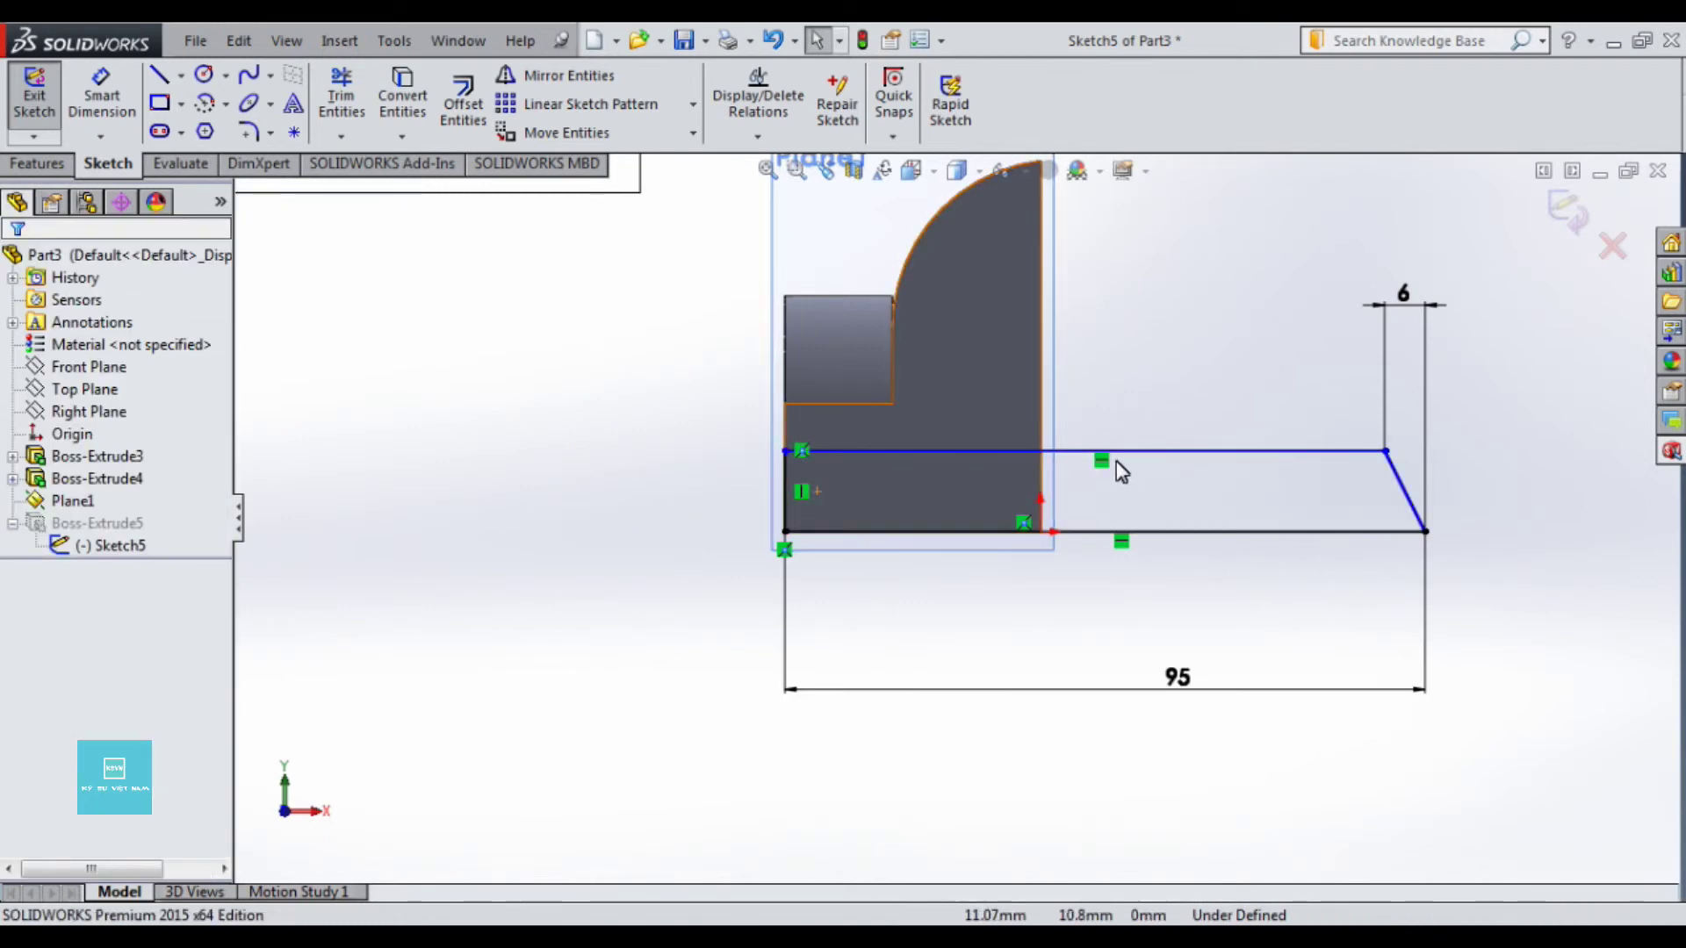
drag(1121, 454, 1128, 627)
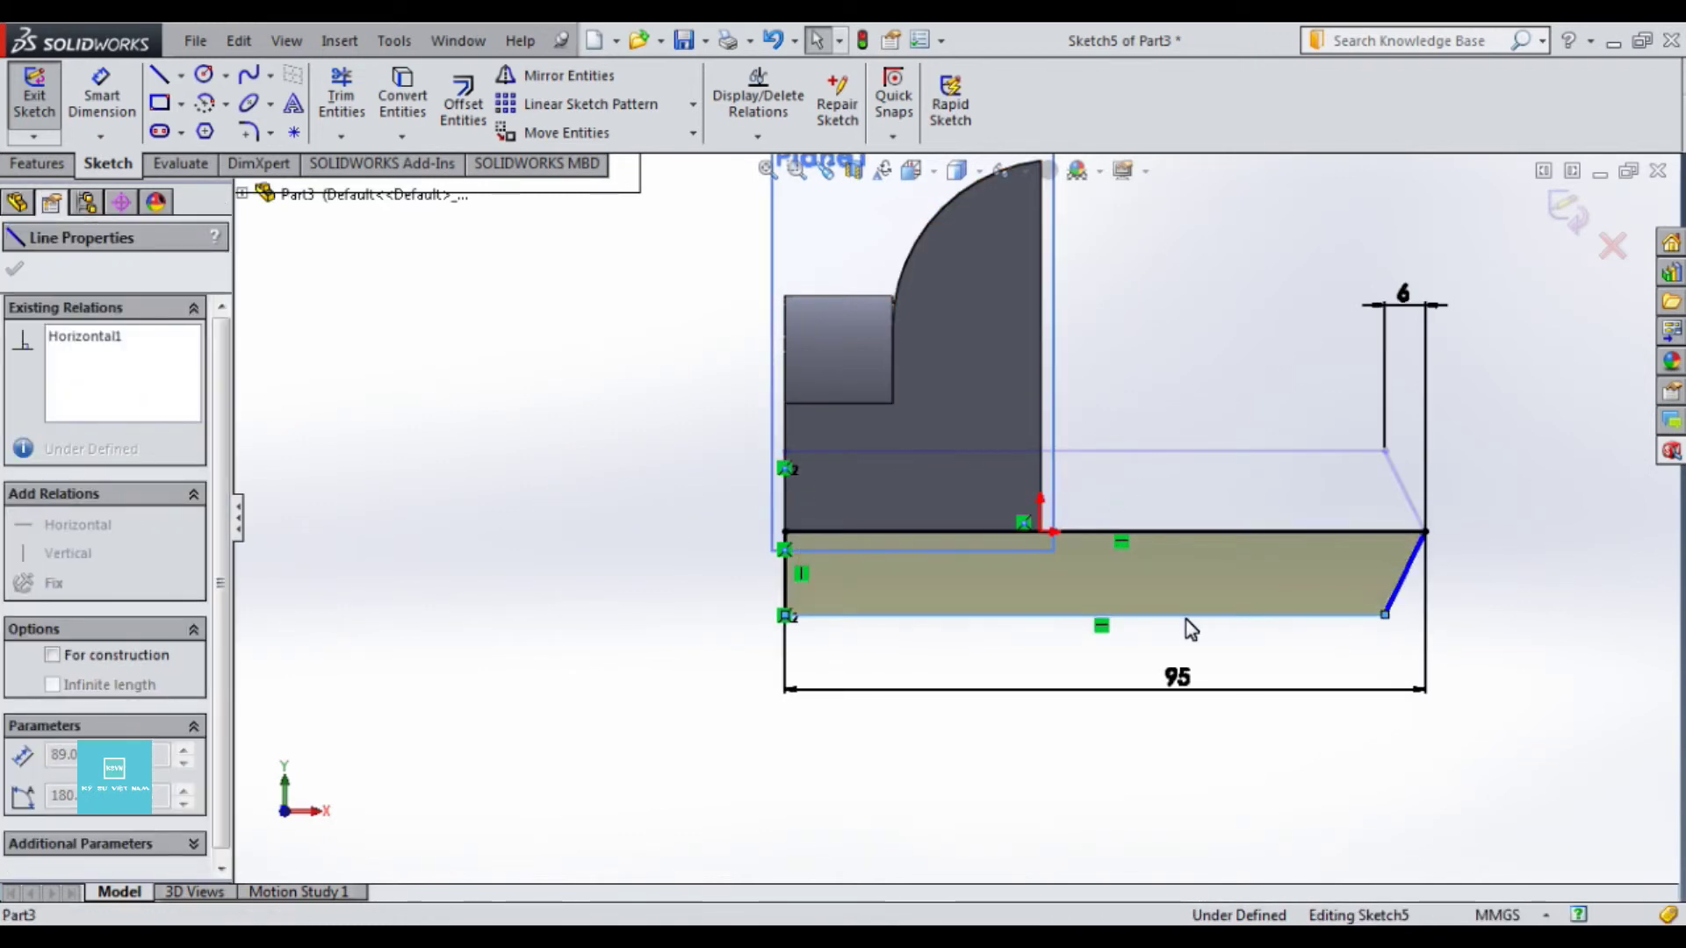
Step: Delete the 6 and 95 dimensions and stretch the tab's lower-right corner outward
click(1386, 617)
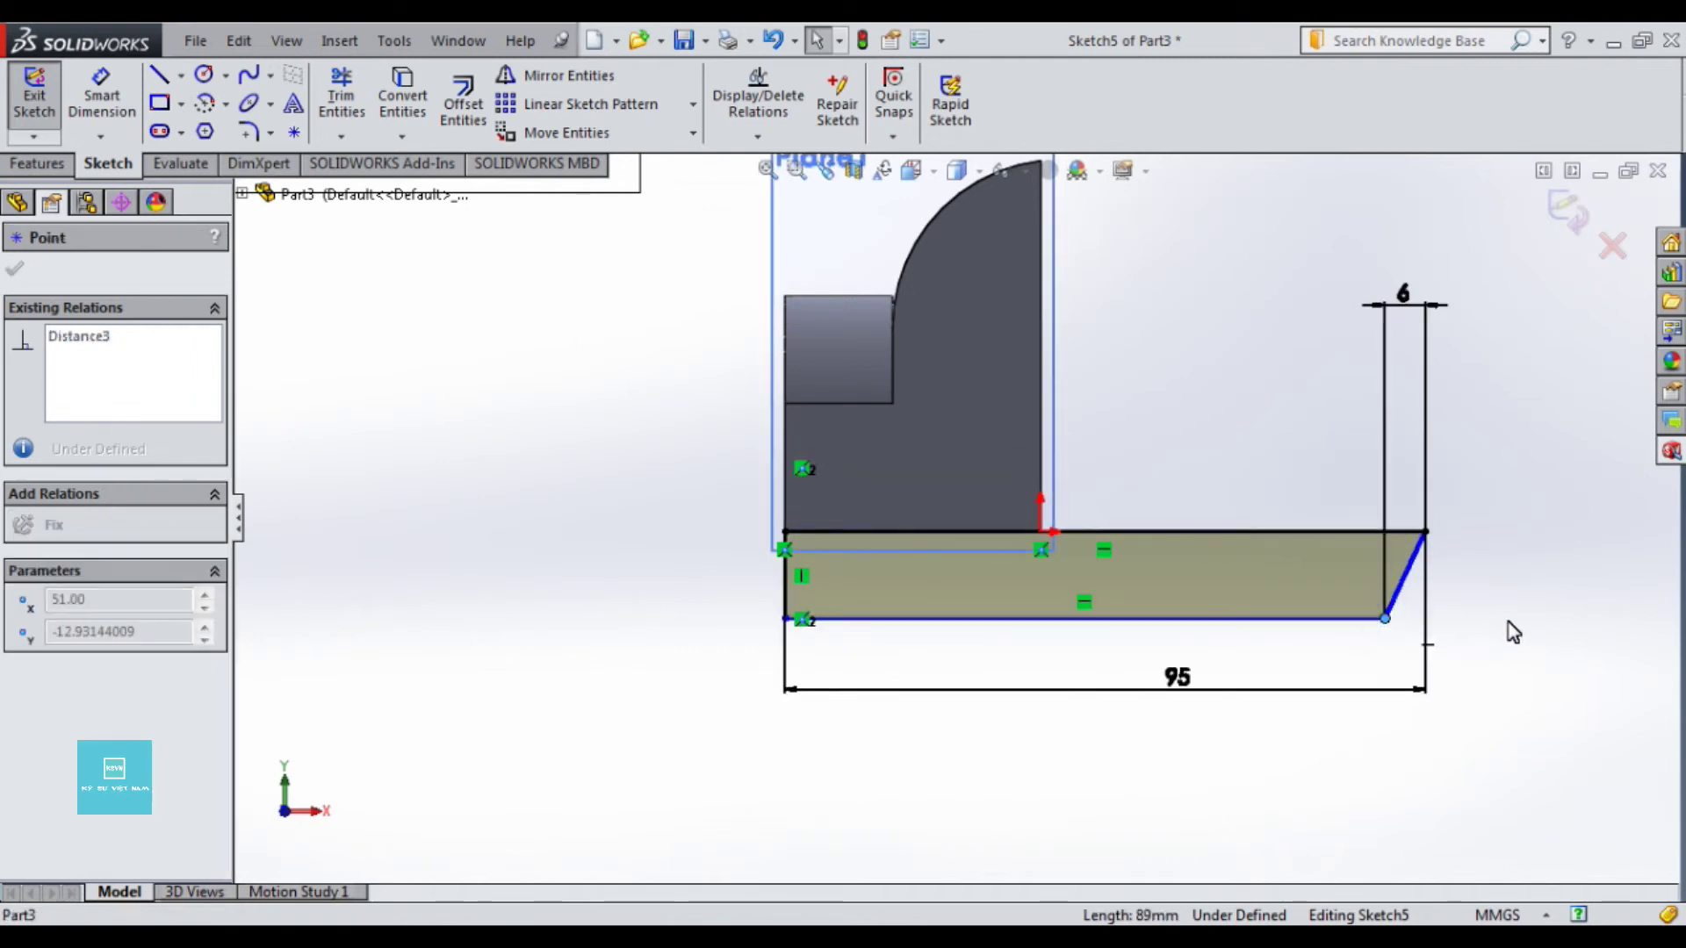
click(1403, 295)
key(Delete)
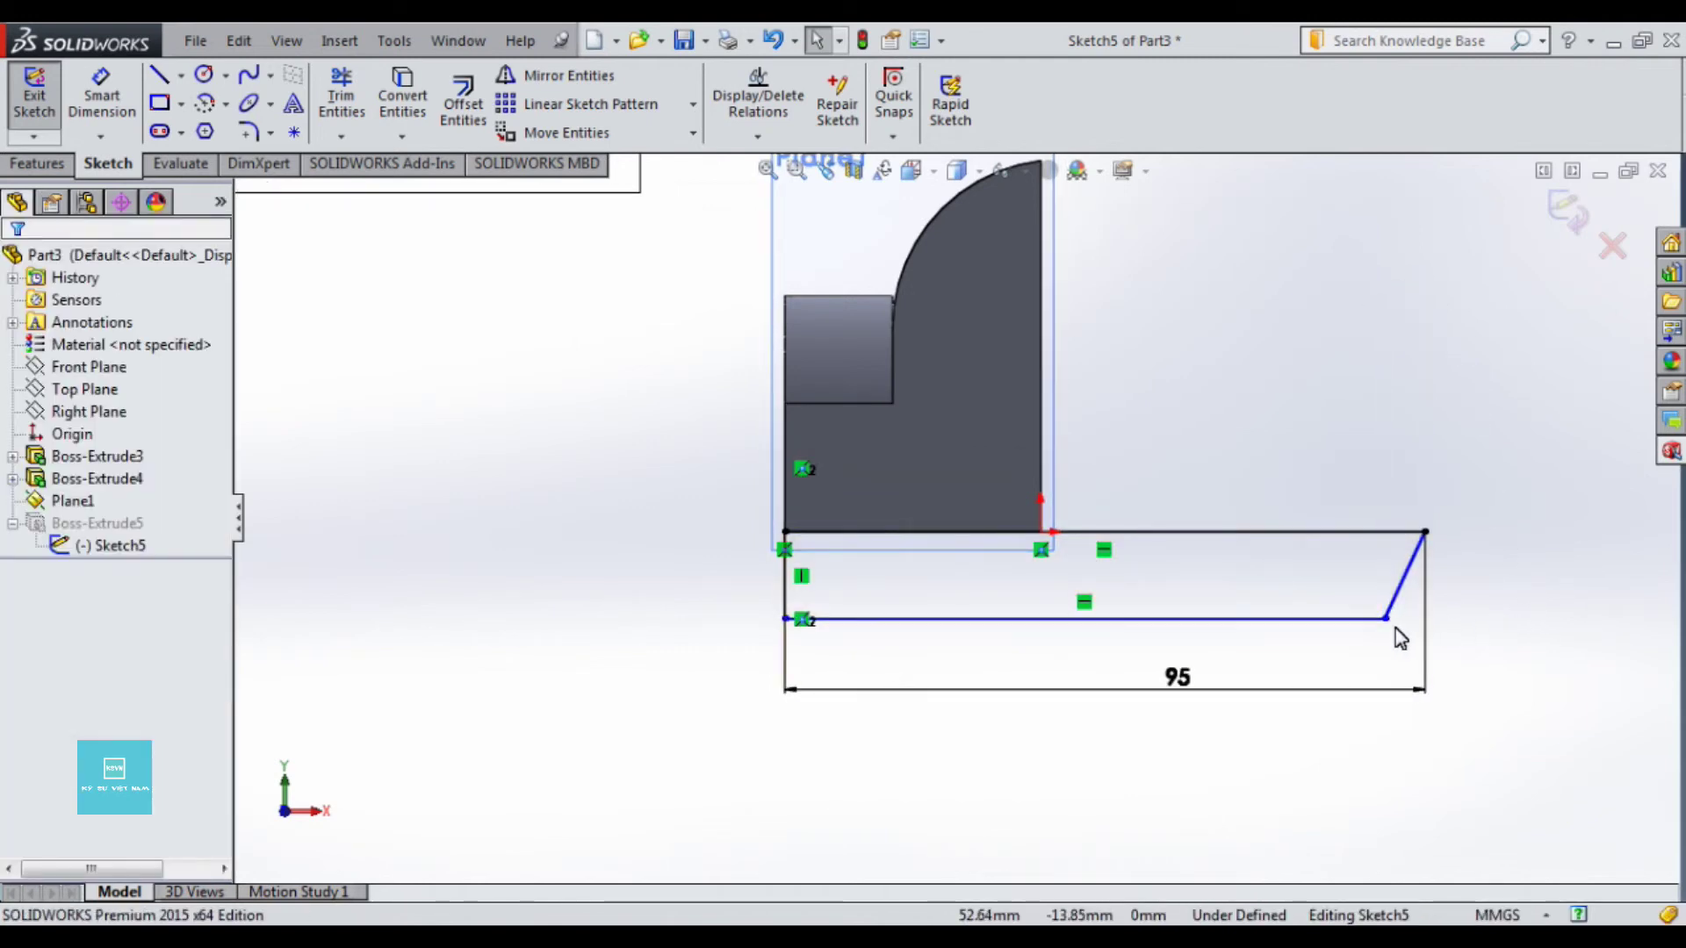
drag(1385, 617, 1490, 612)
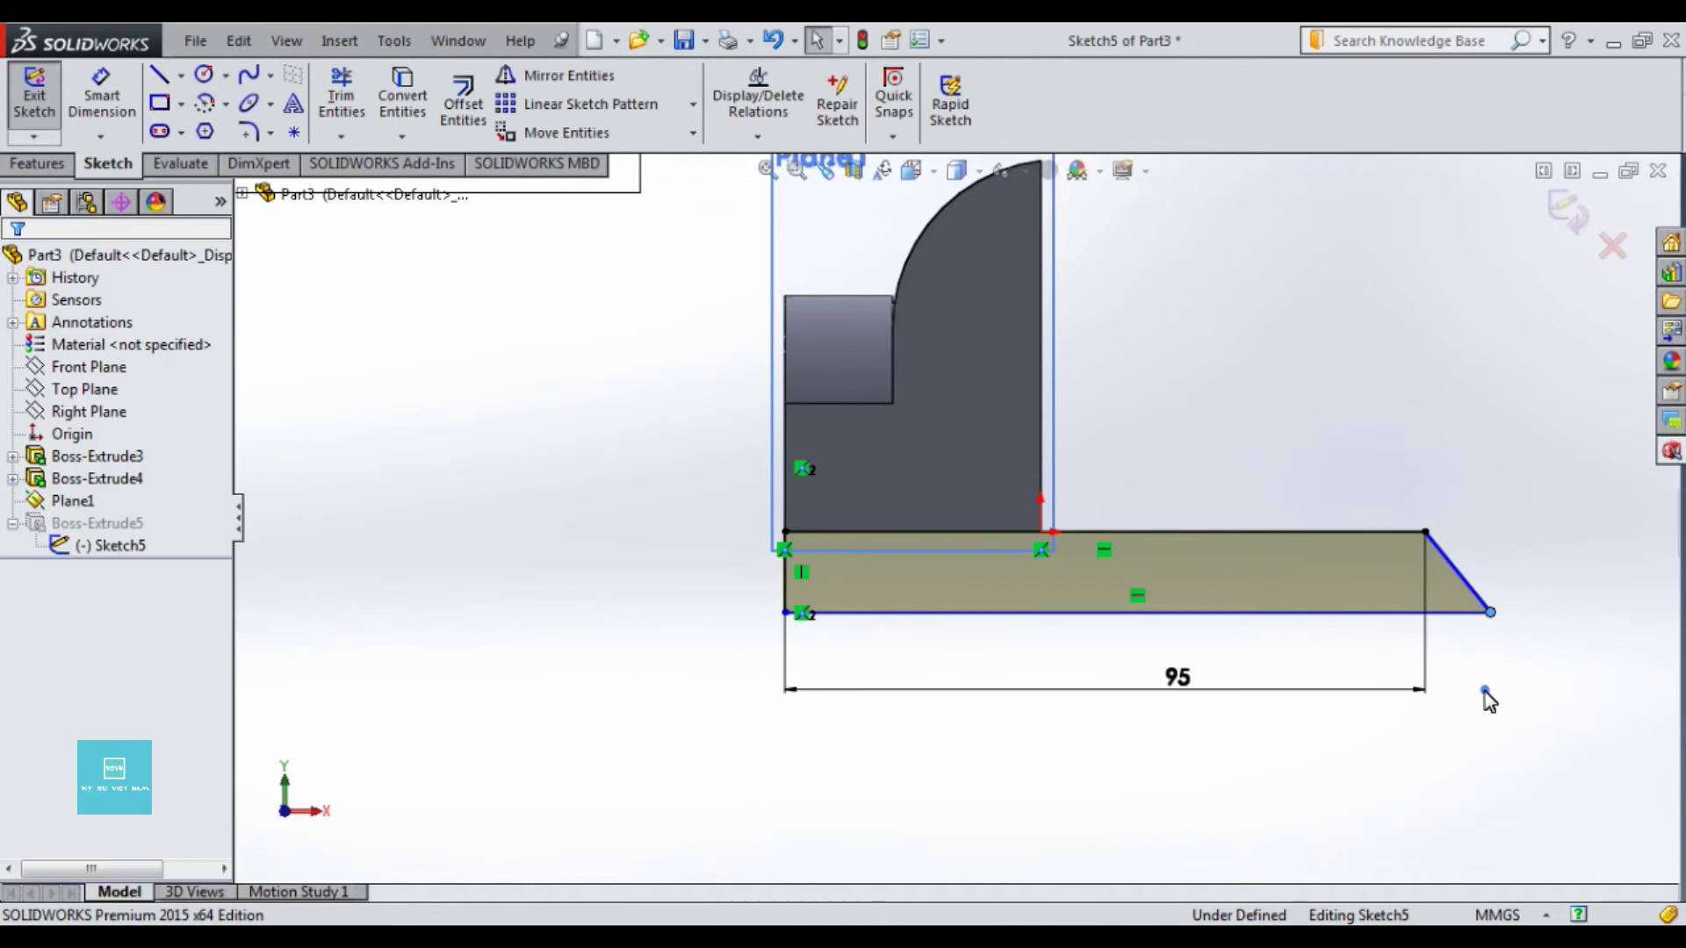
scroll(1121, 541, up, 1)
scroll(1058, 702, down, 1)
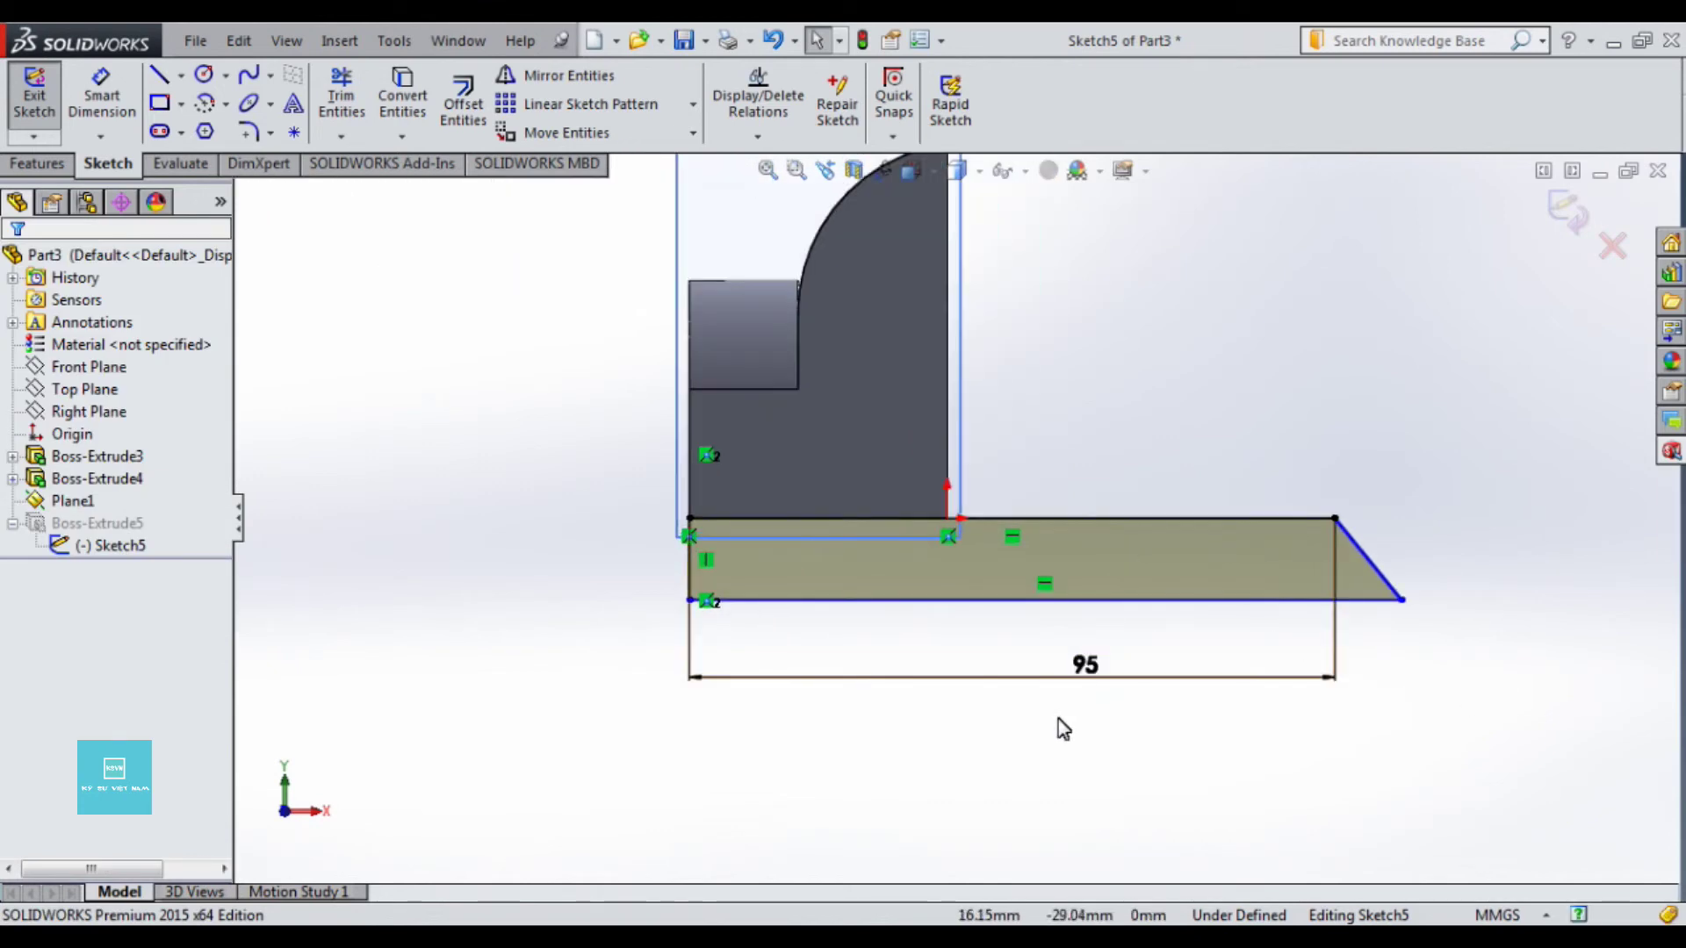
click(1087, 678)
key(Delete)
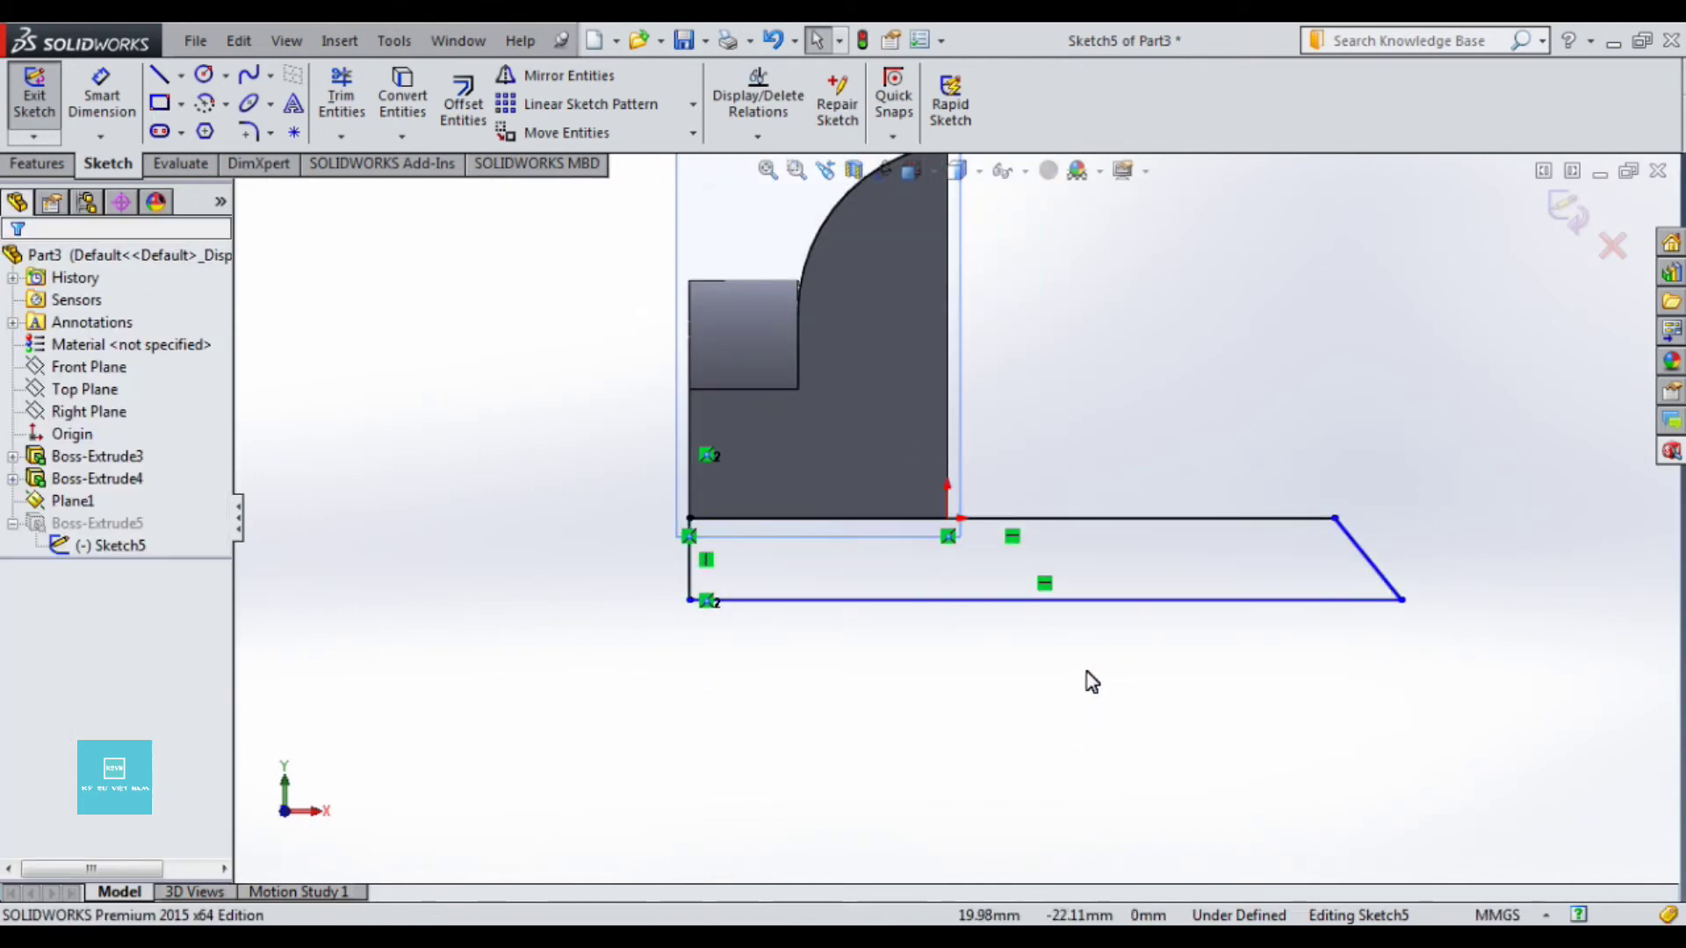
right_drag(1089, 681, 1124, 614)
Step: Dimension the tab's bottom edge 95 mm and pull the top-right corner left to taper the end
click(1121, 603)
click(1077, 715)
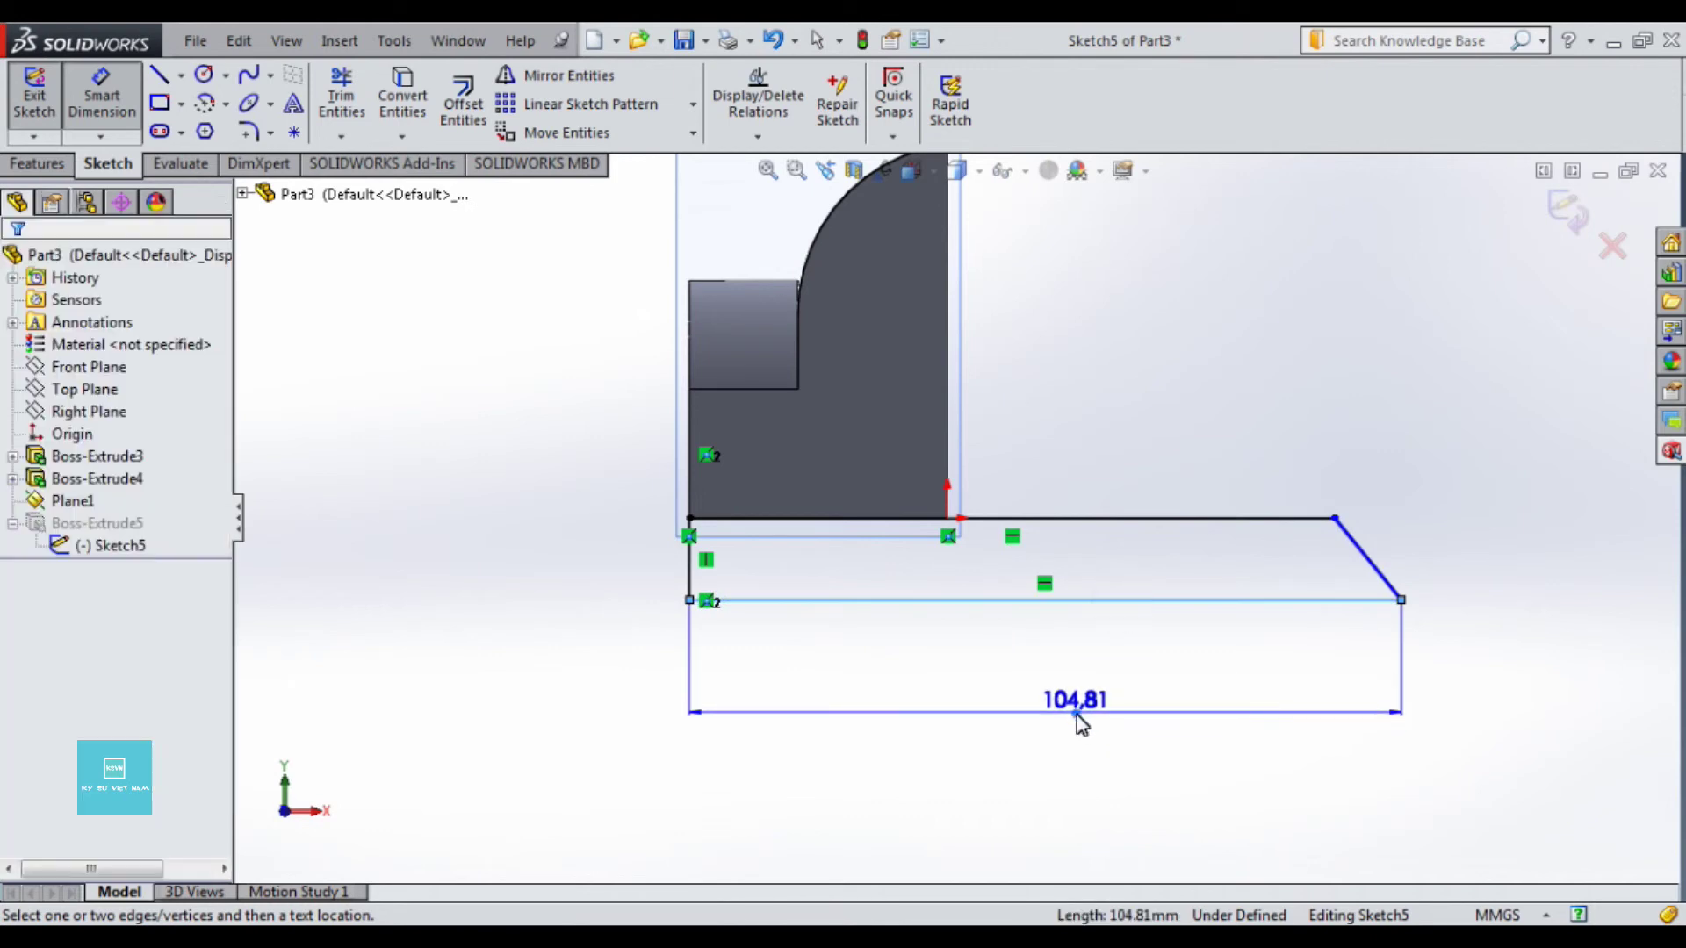
text(95)
key(Return)
key(Escape)
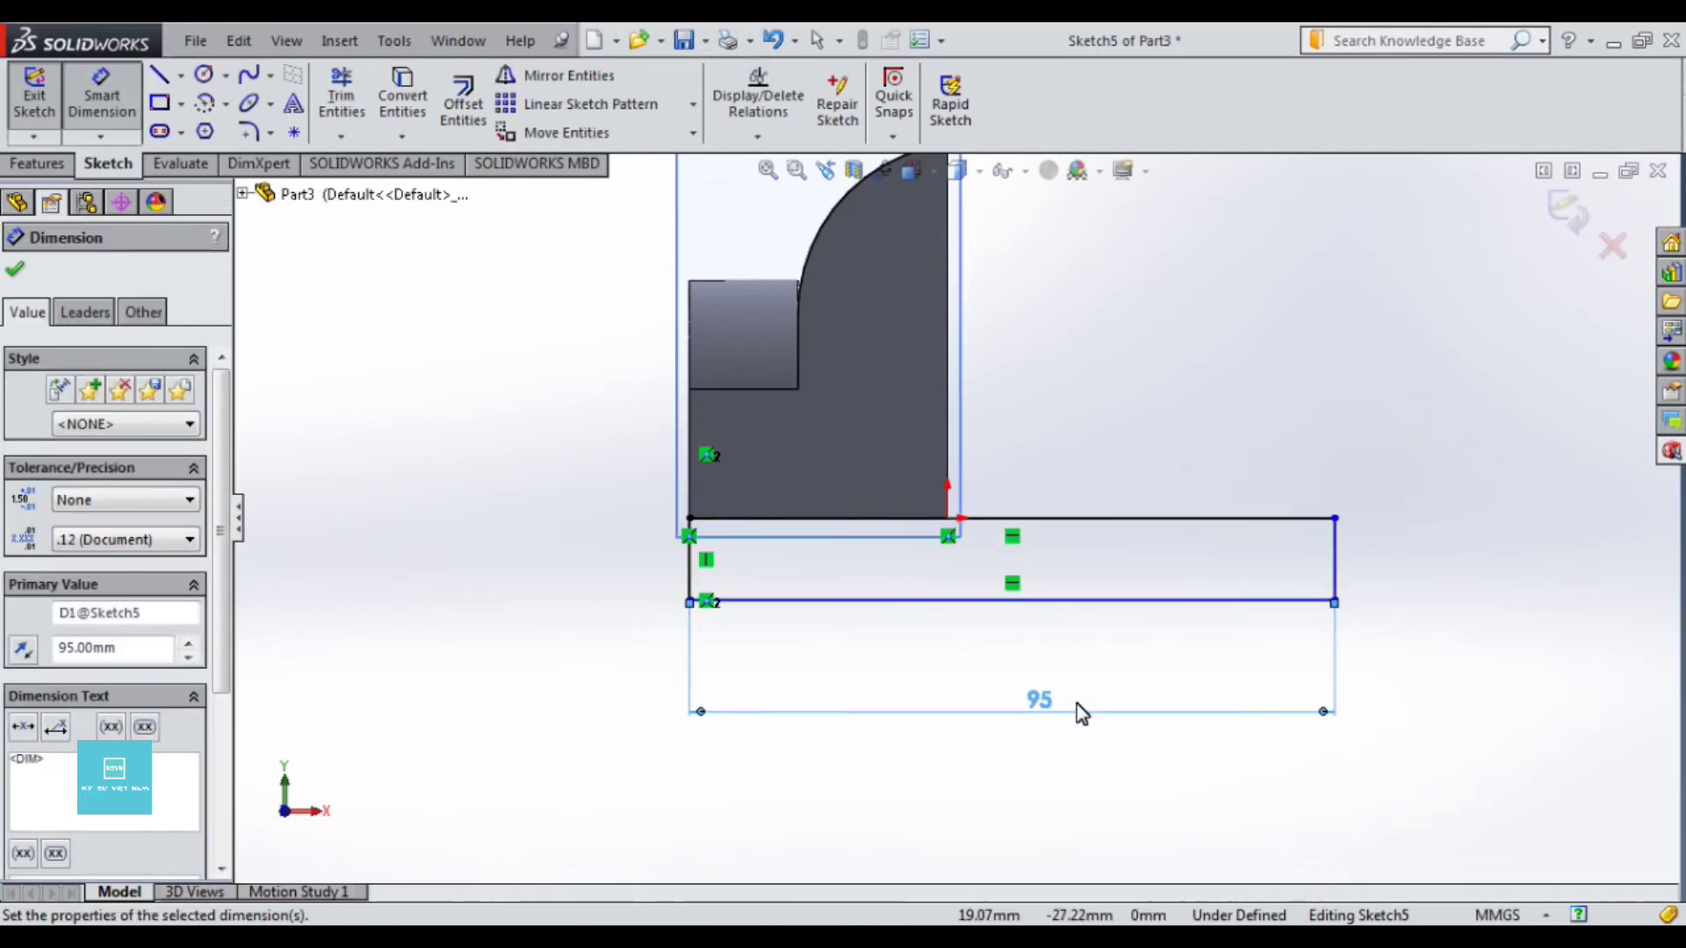
drag(1335, 520, 1262, 520)
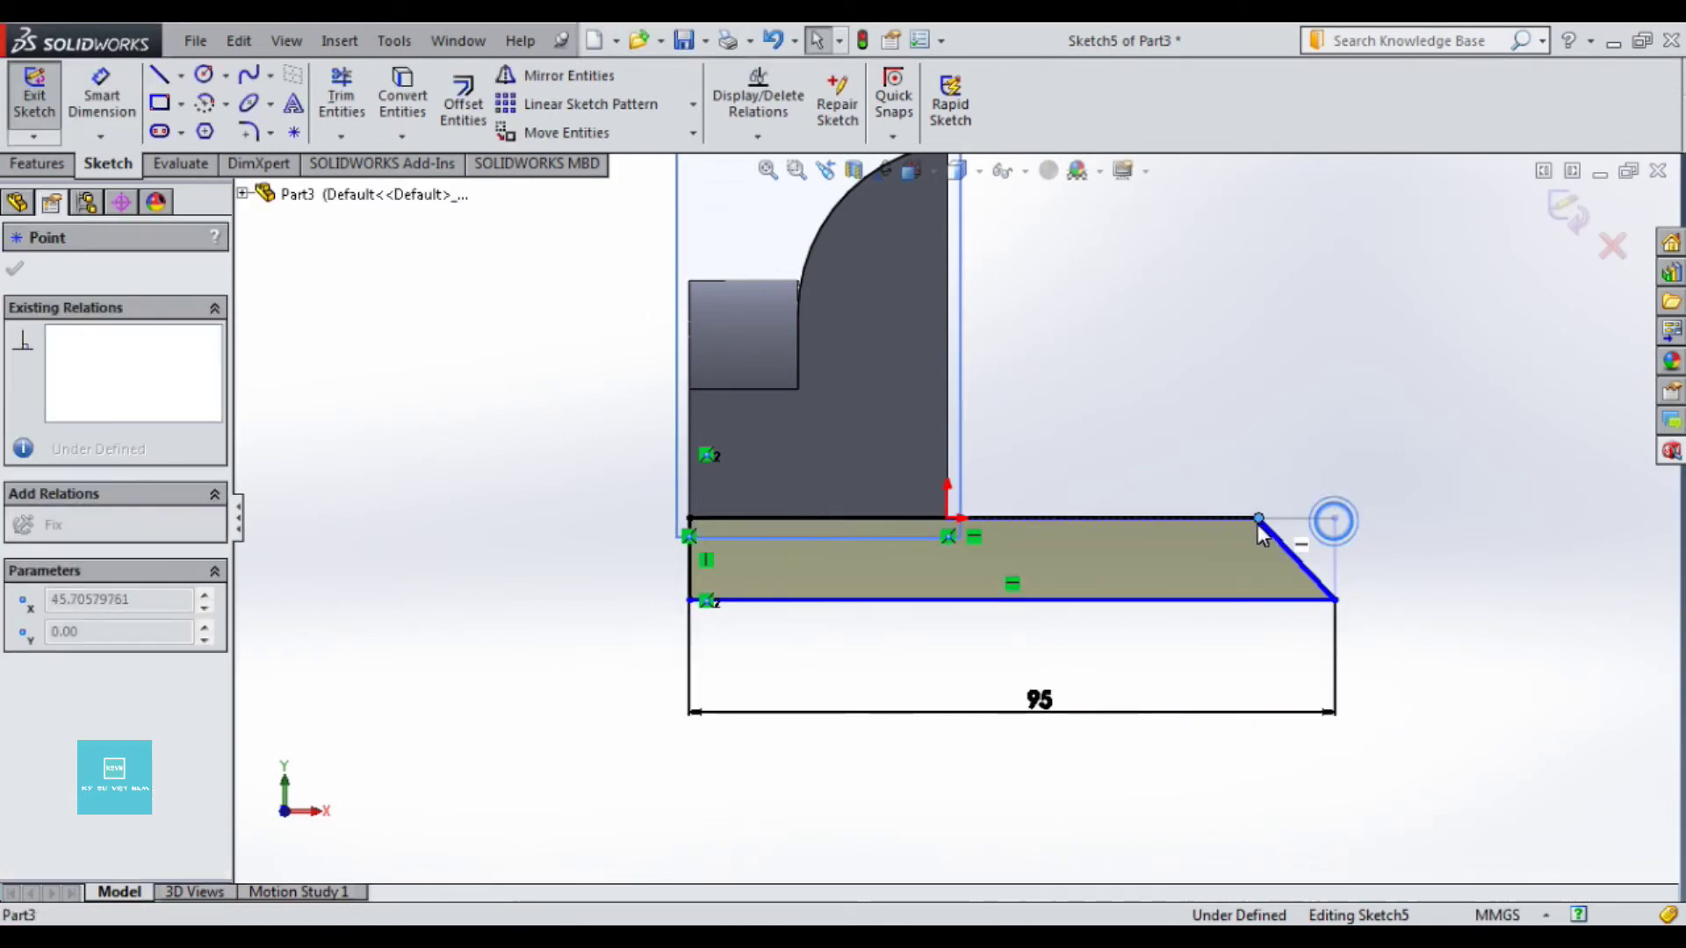
Step: Dimension the tab's sloped end to 6 mm
right_drag(1356, 603, 1307, 562)
click(1300, 562)
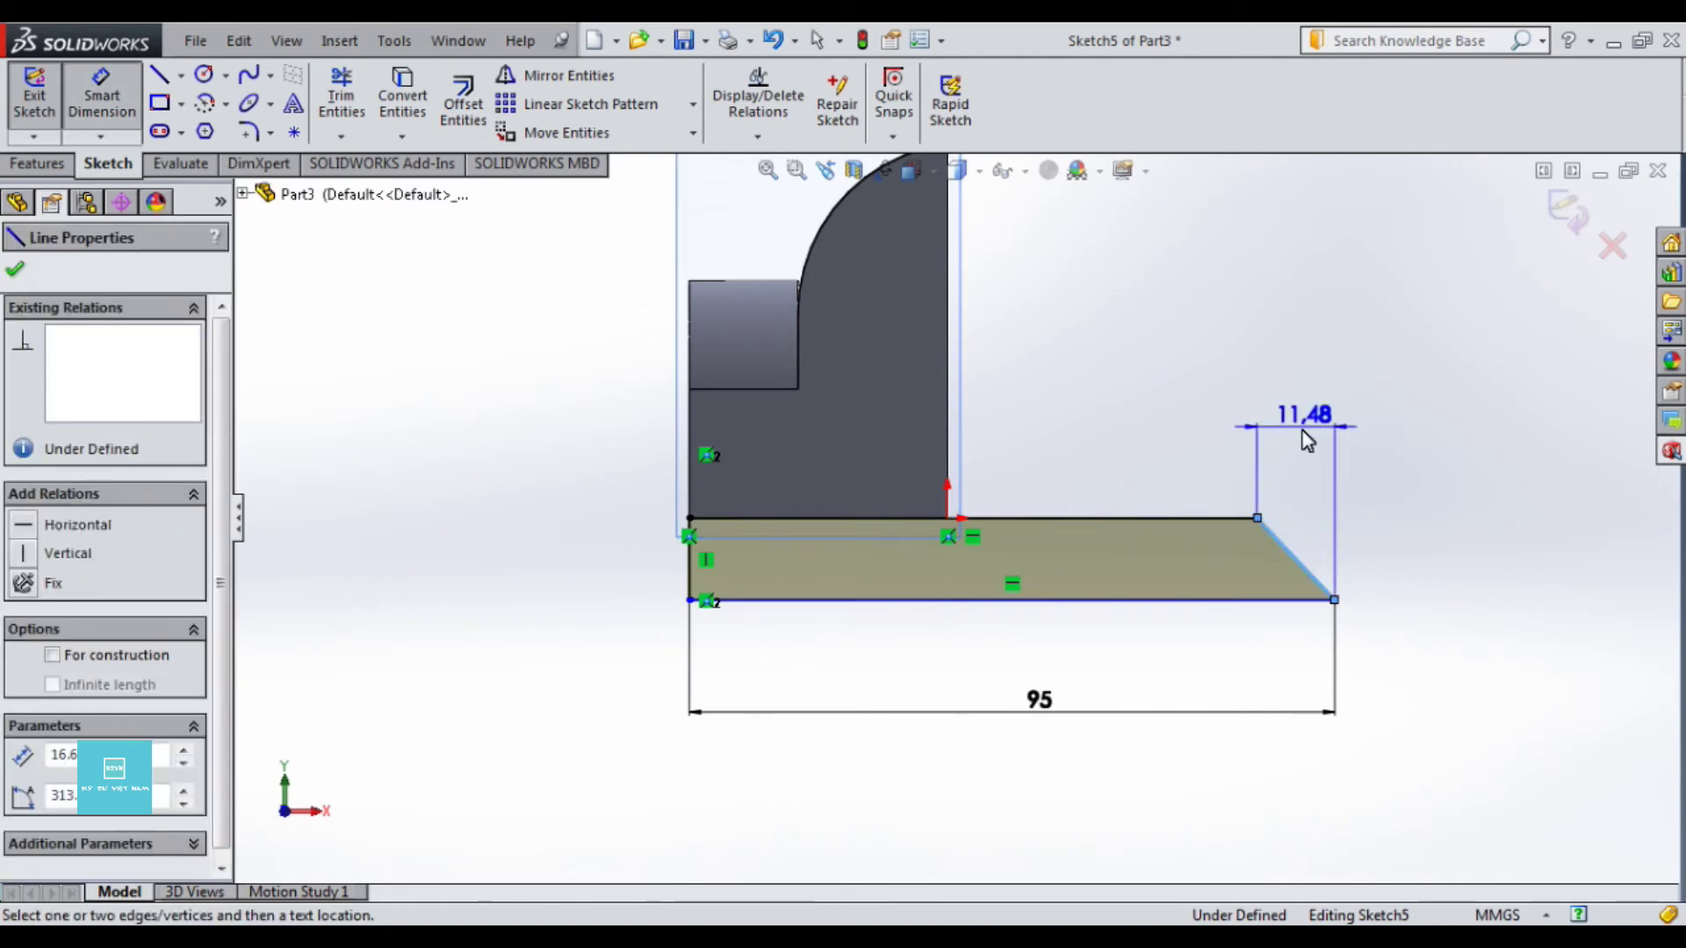
click(1307, 439)
text(6)
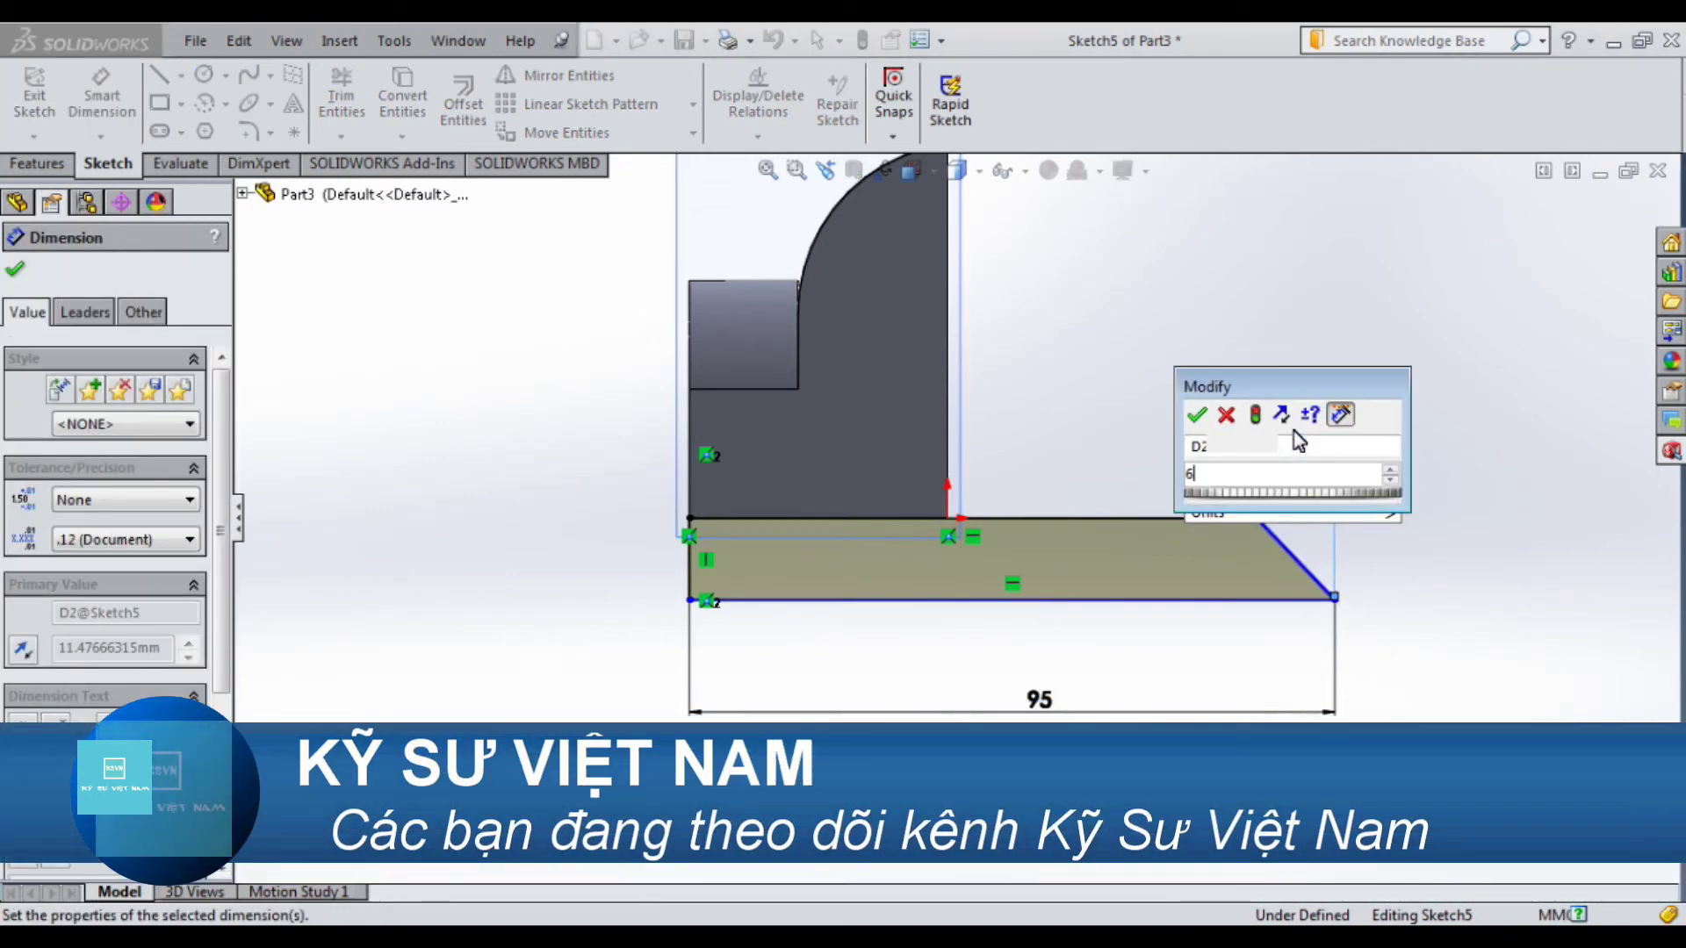
key(Return)
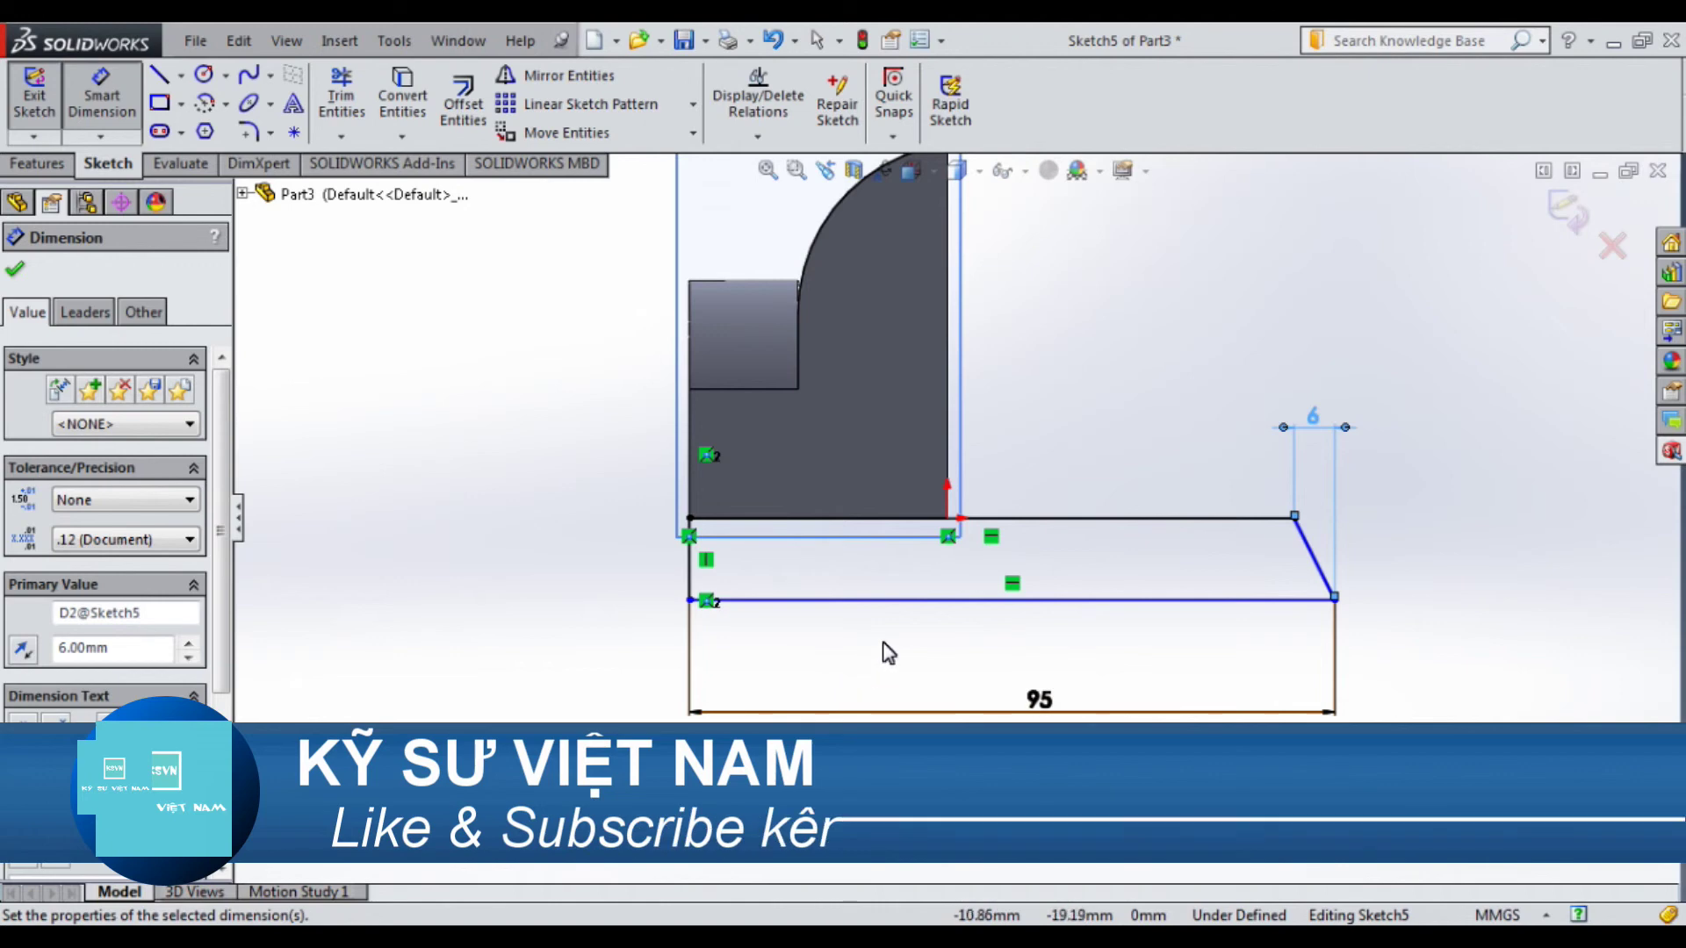
Step: Dimension the left edge 12 mm thick and exit the sketch to rebuild Boss-Extrude5
scroll(1263, 619, up, 2)
scroll(771, 407, up, 2)
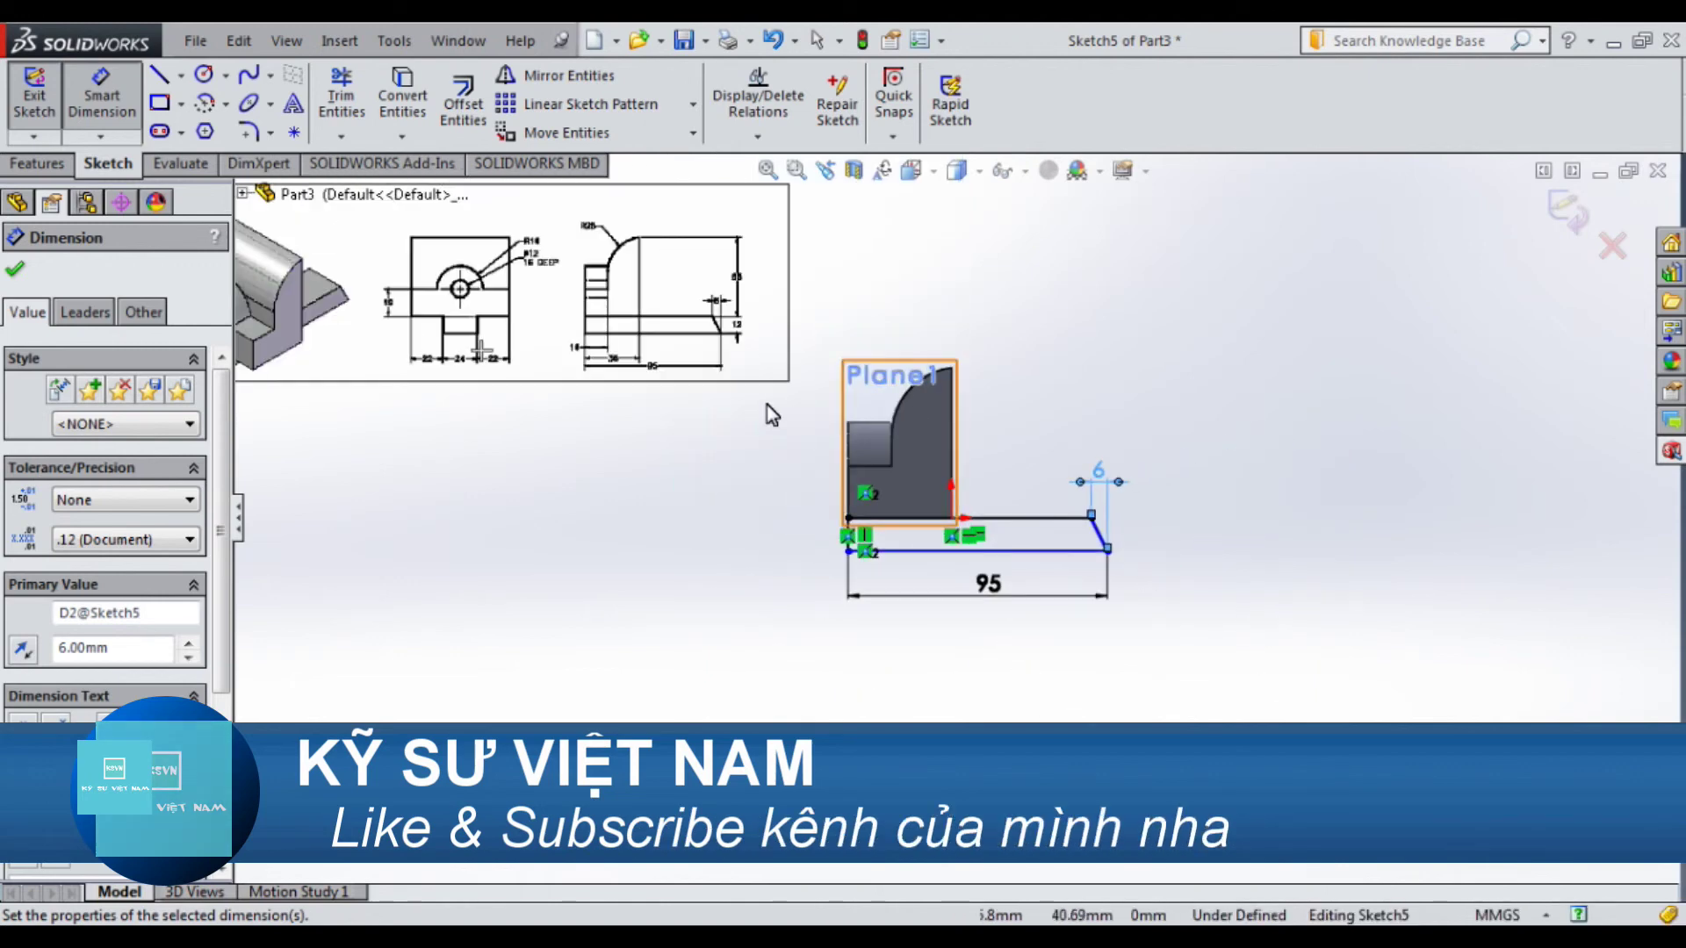
scroll(889, 602, down, 2)
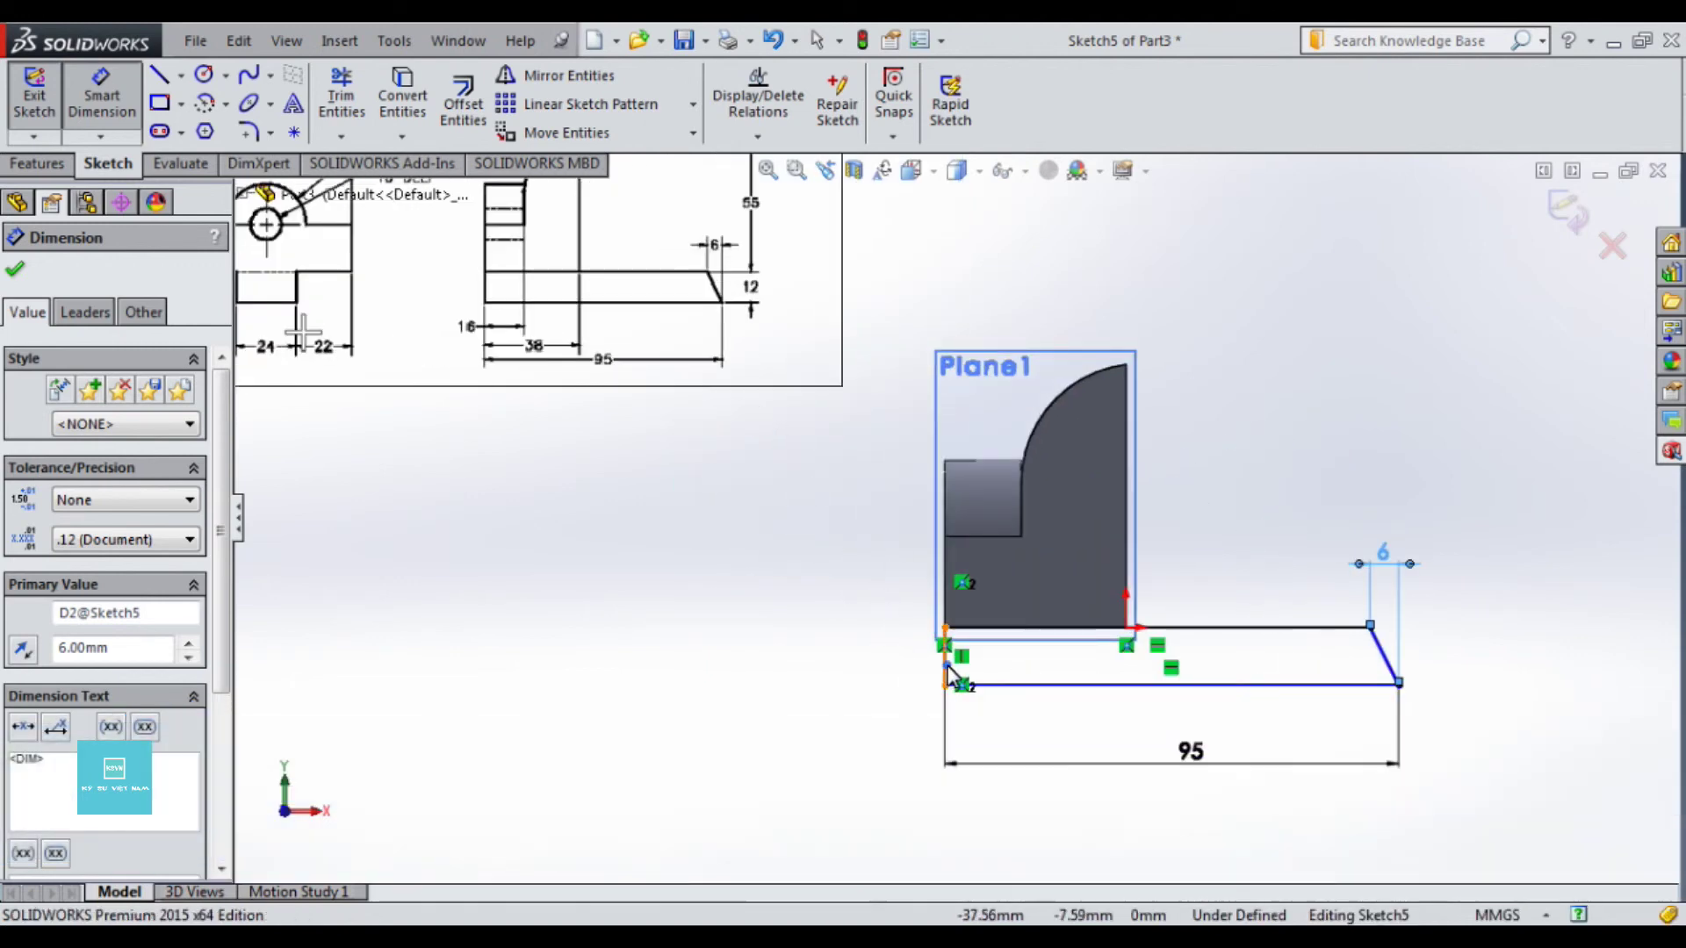
click(946, 666)
click(852, 659)
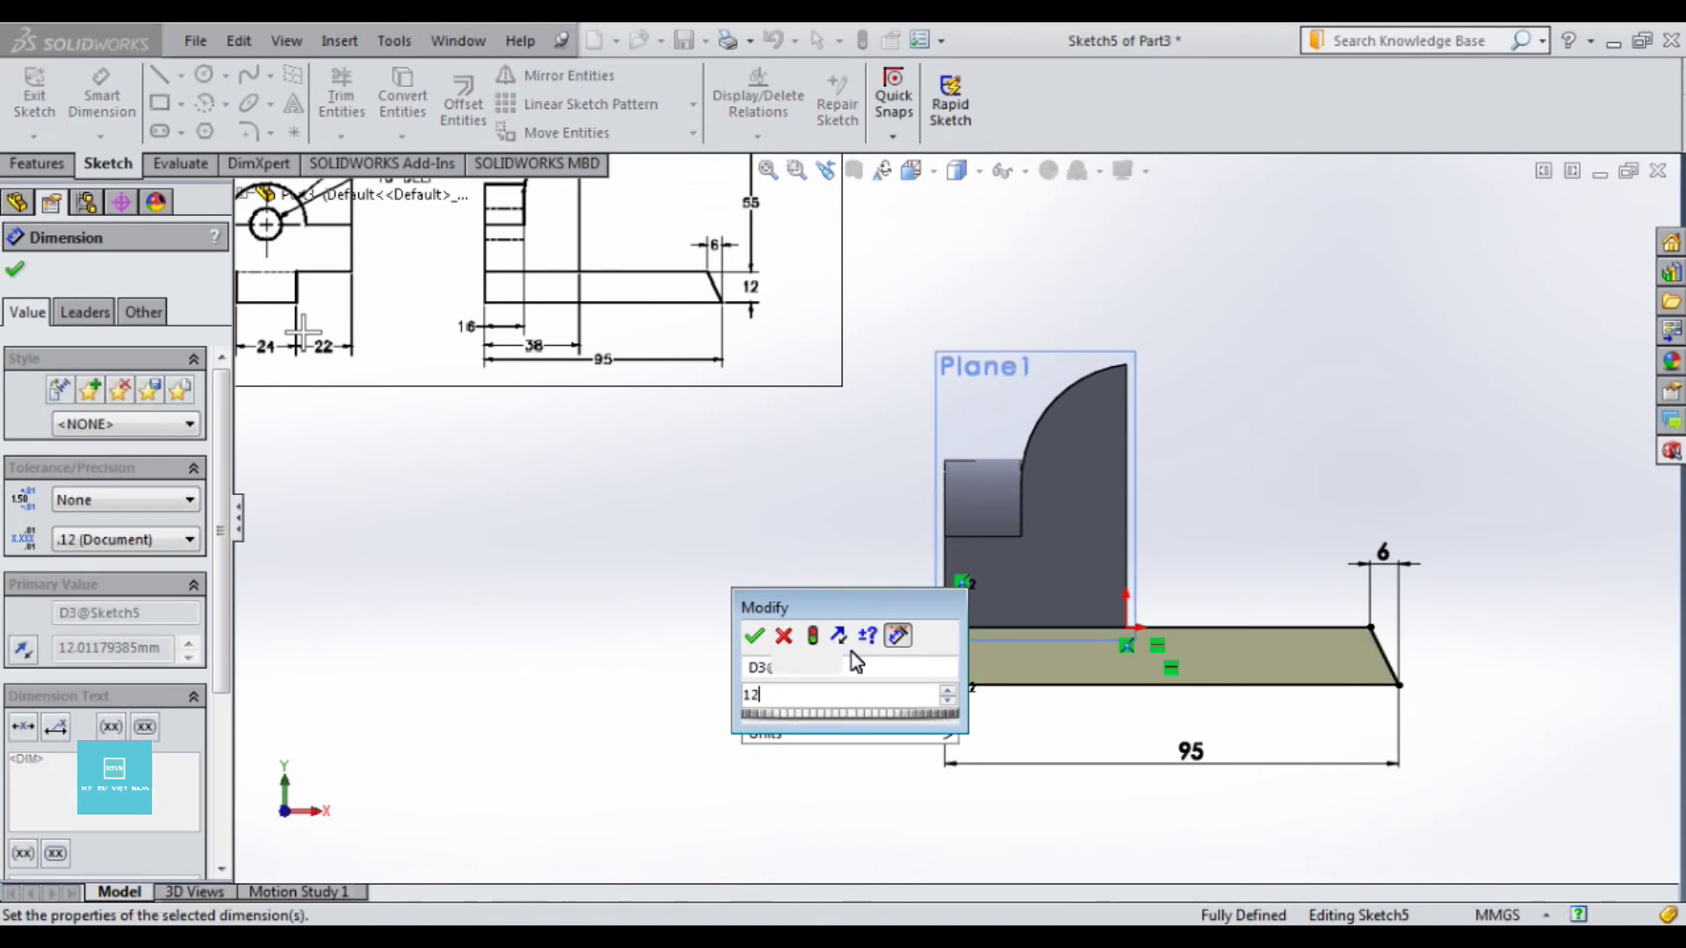
key(Return)
key(Escape)
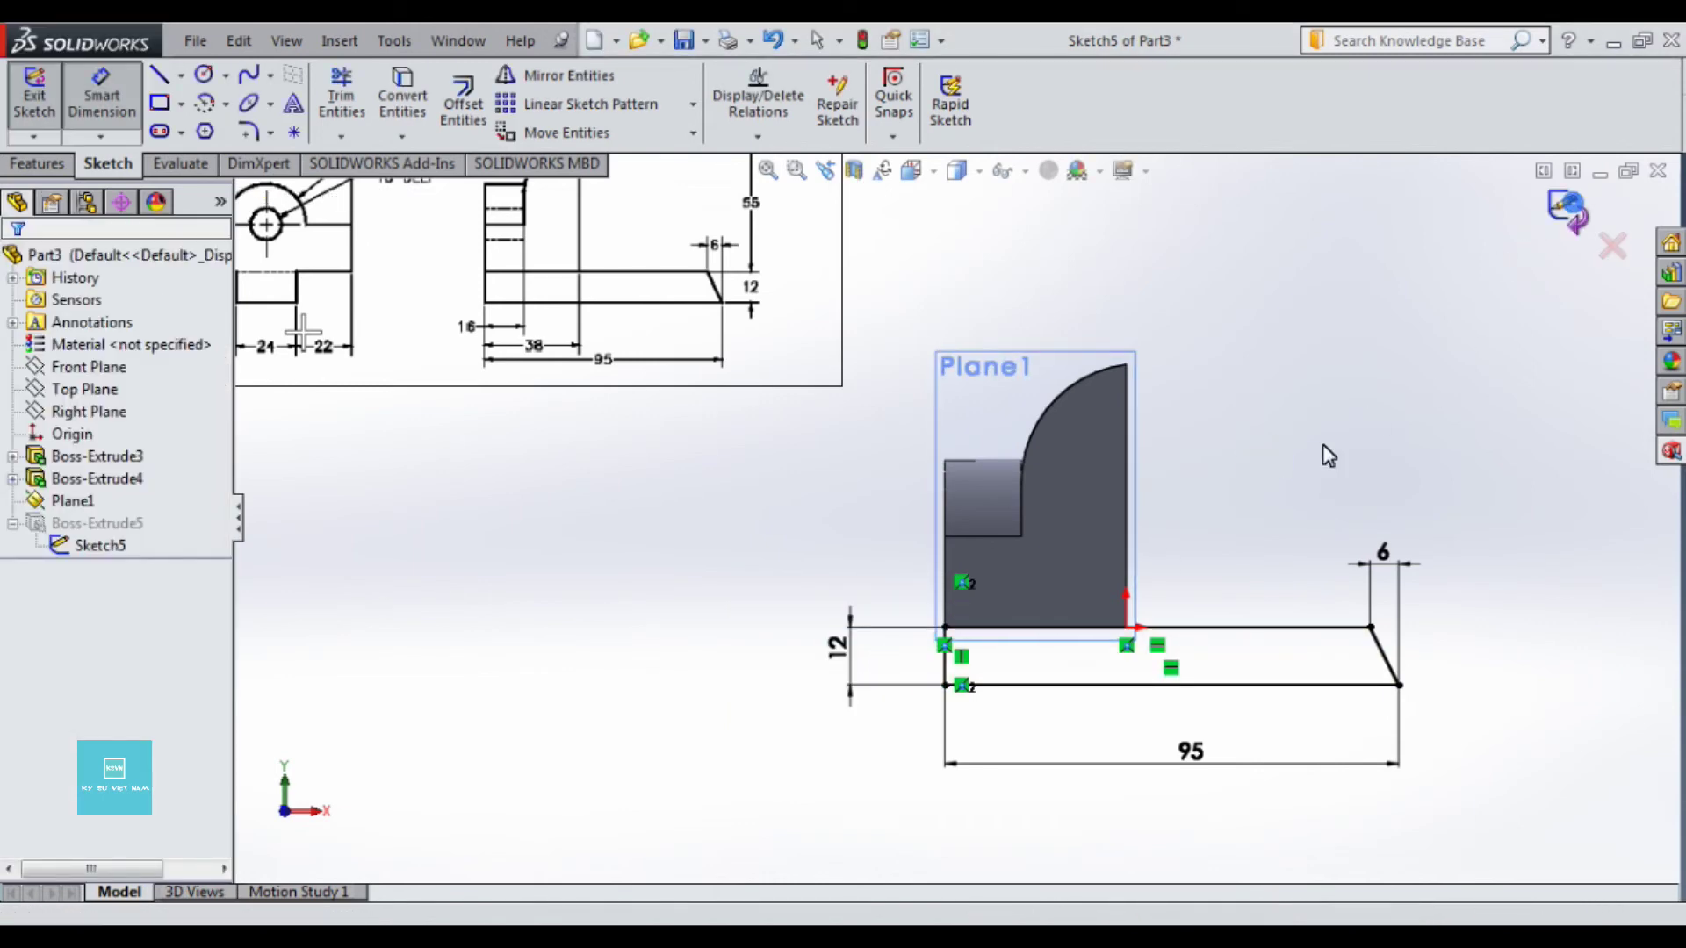
key(ctrl+b)
click(1307, 460)
Step: Hide Plane1 from the view
mouse_move(1275, 518)
middle_down()
mouse_move(1306, 507)
mouse_move(1280, 576)
middle_up()
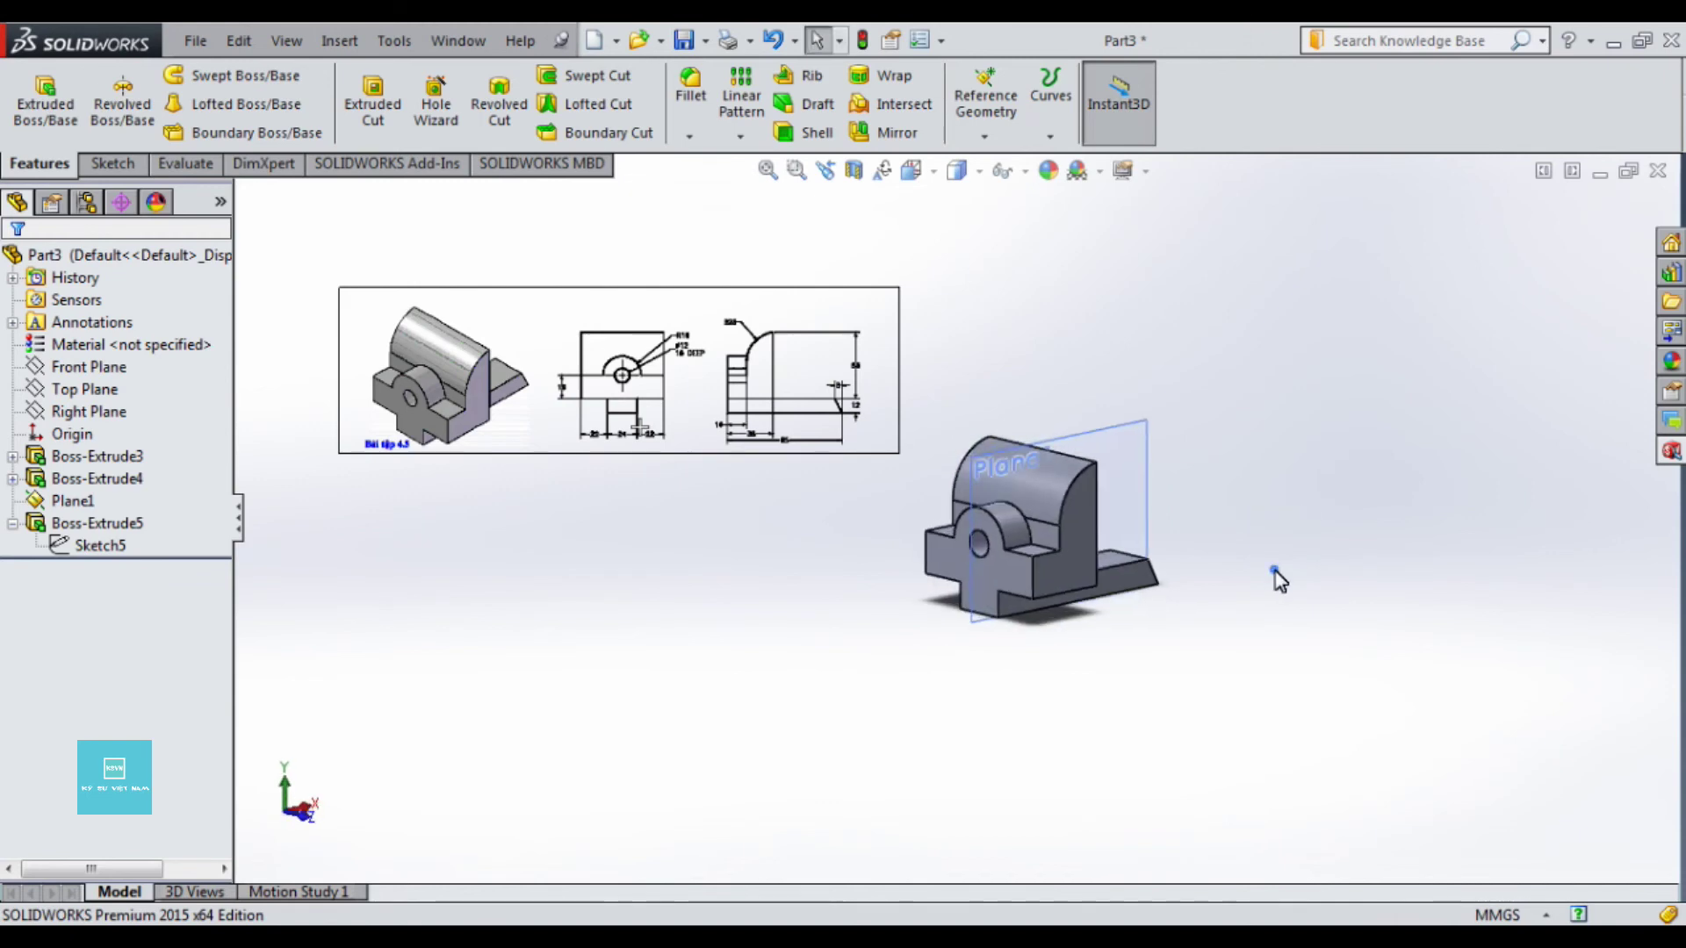
scroll(1274, 571, down, 2)
click(74, 505)
right_click(76, 509)
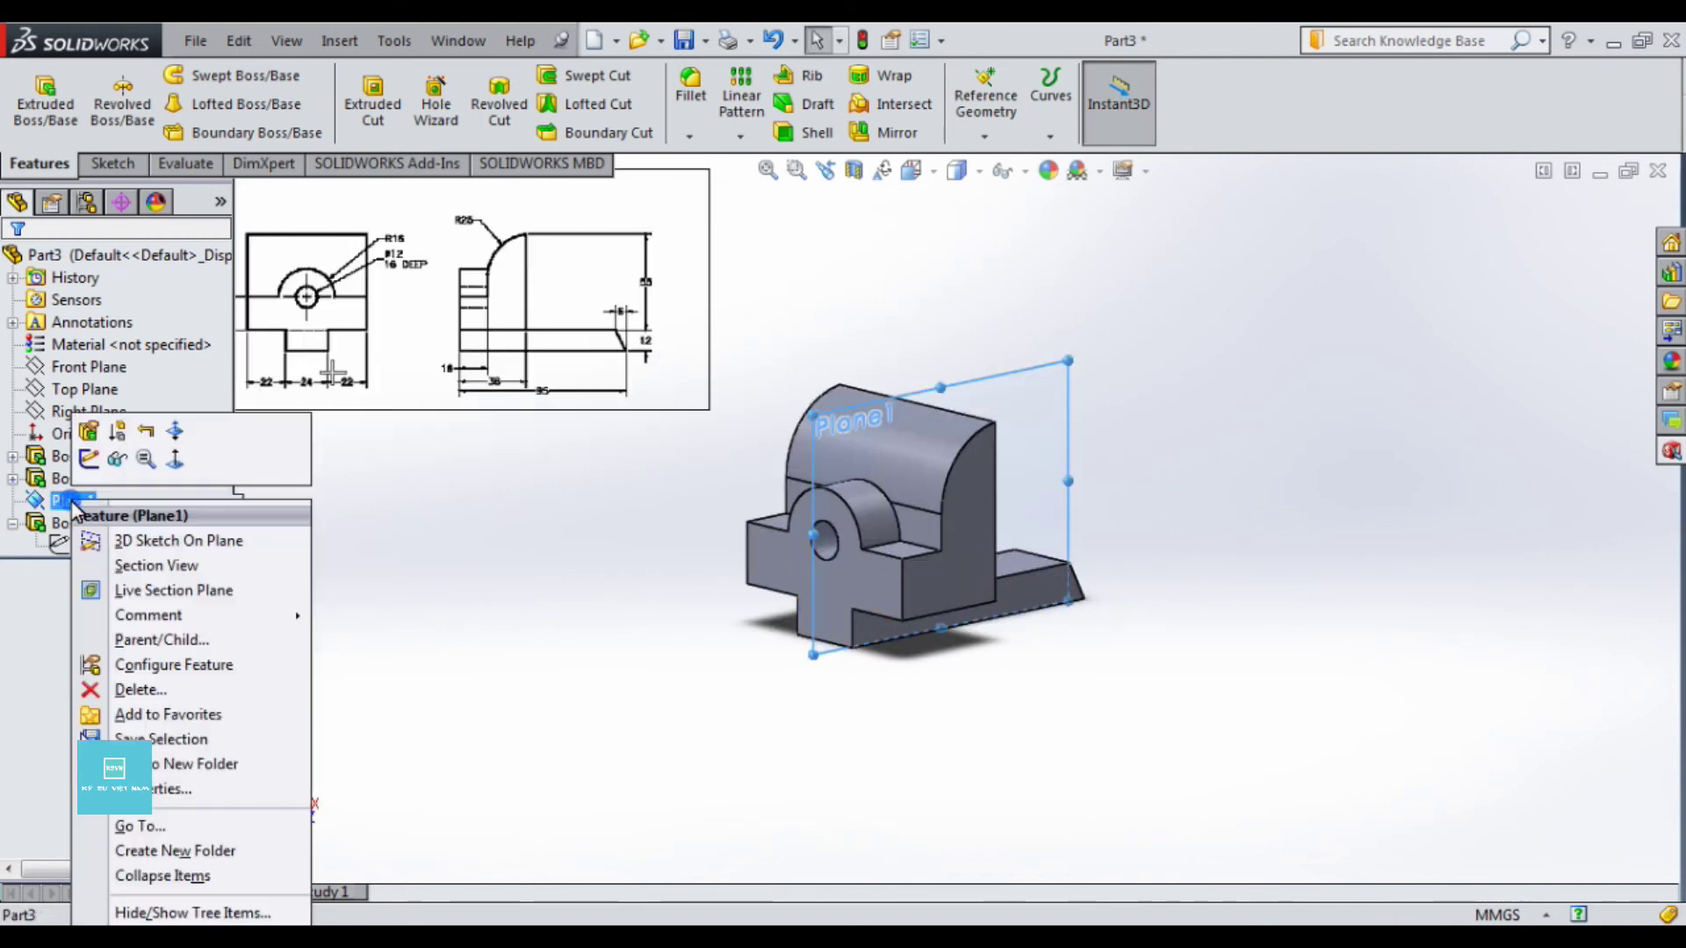
click(116, 459)
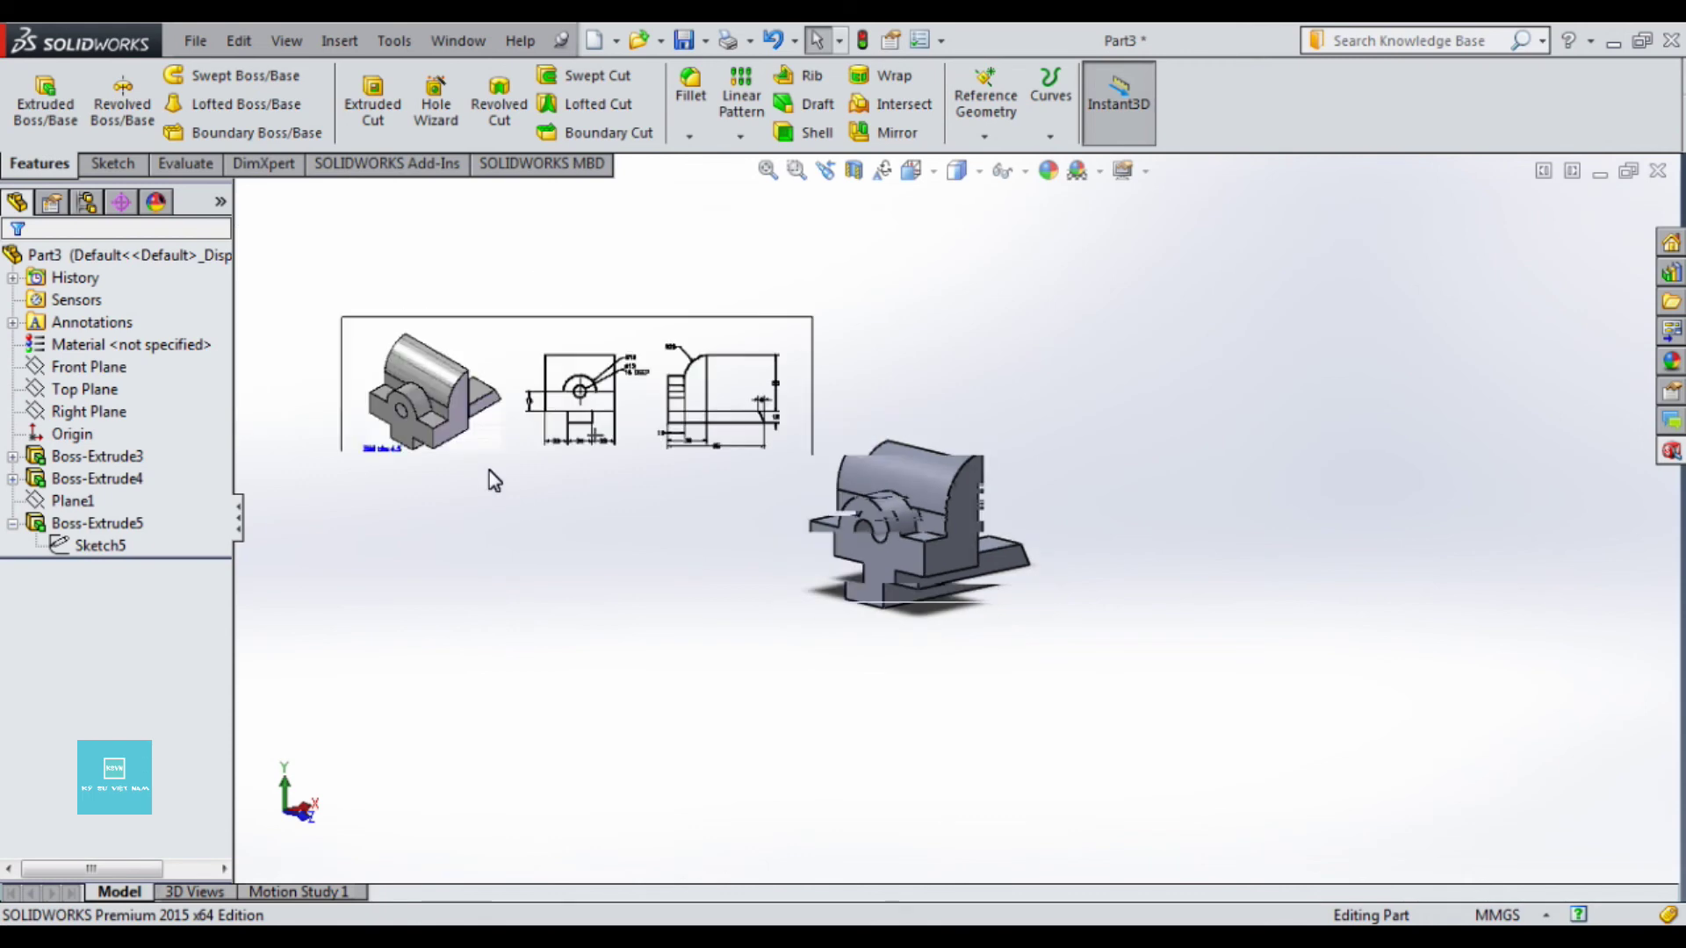
Step: Move the reference drawing picture to the upper right, enlarged, and orbit to inspect the bracket
drag(702, 438, 1073, 438)
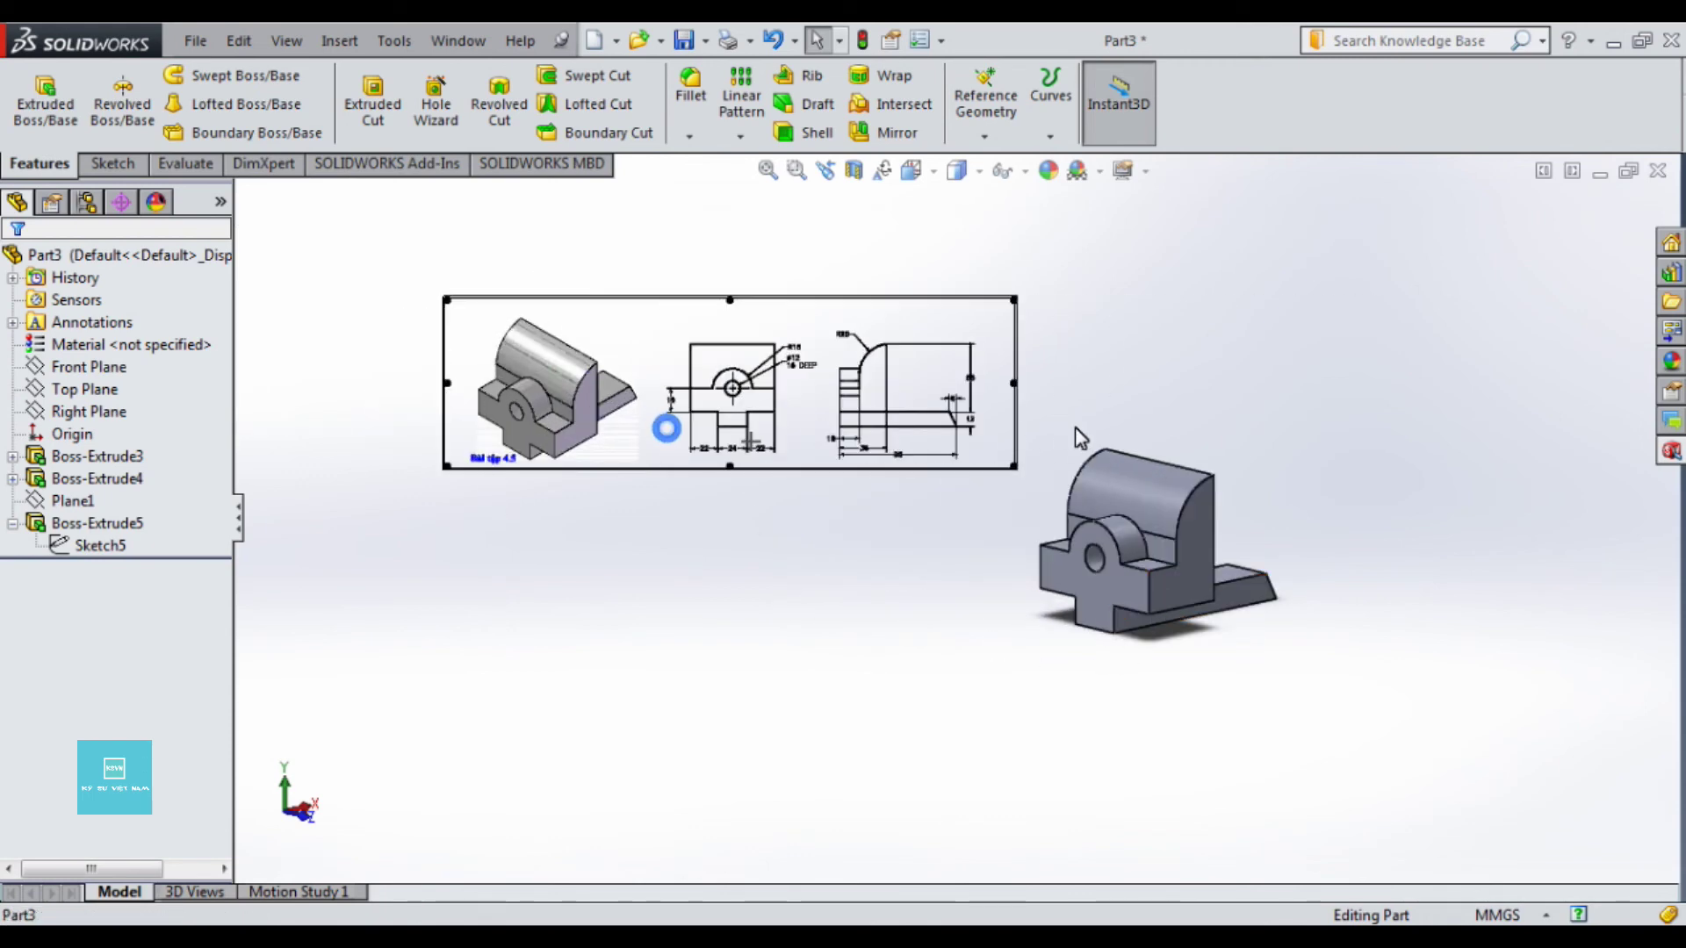
drag(1163, 396, 1231, 373)
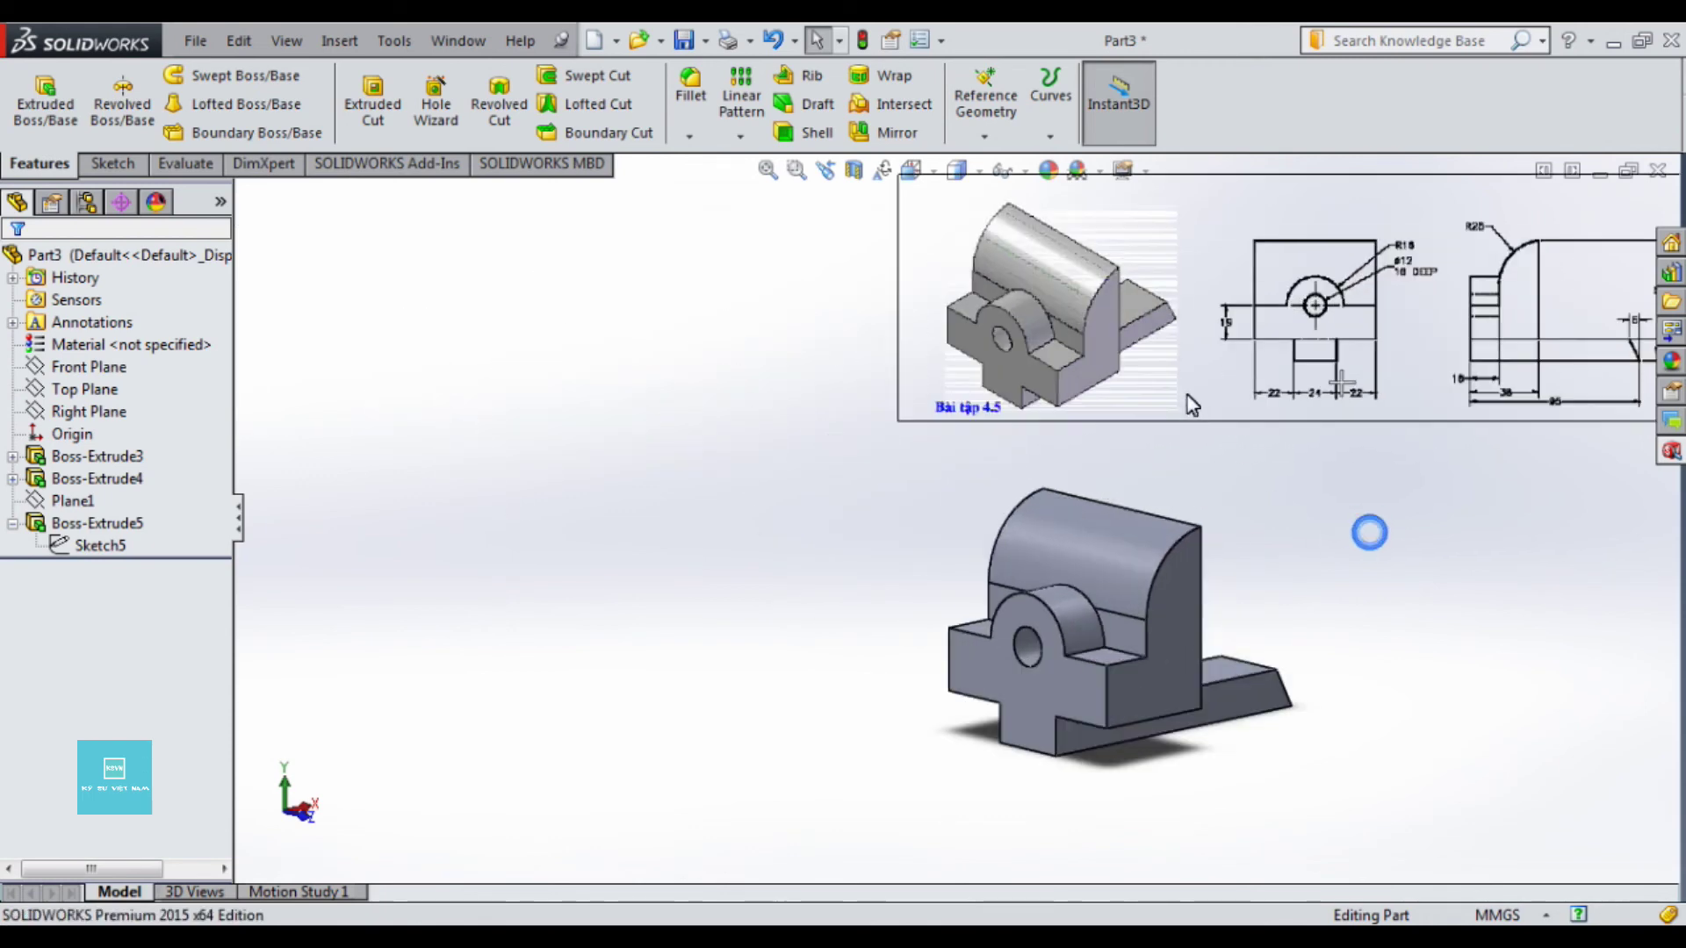
mouse_move(1270, 484)
middle_down()
mouse_move(1236, 588)
mouse_move(1258, 599)
middle_up()
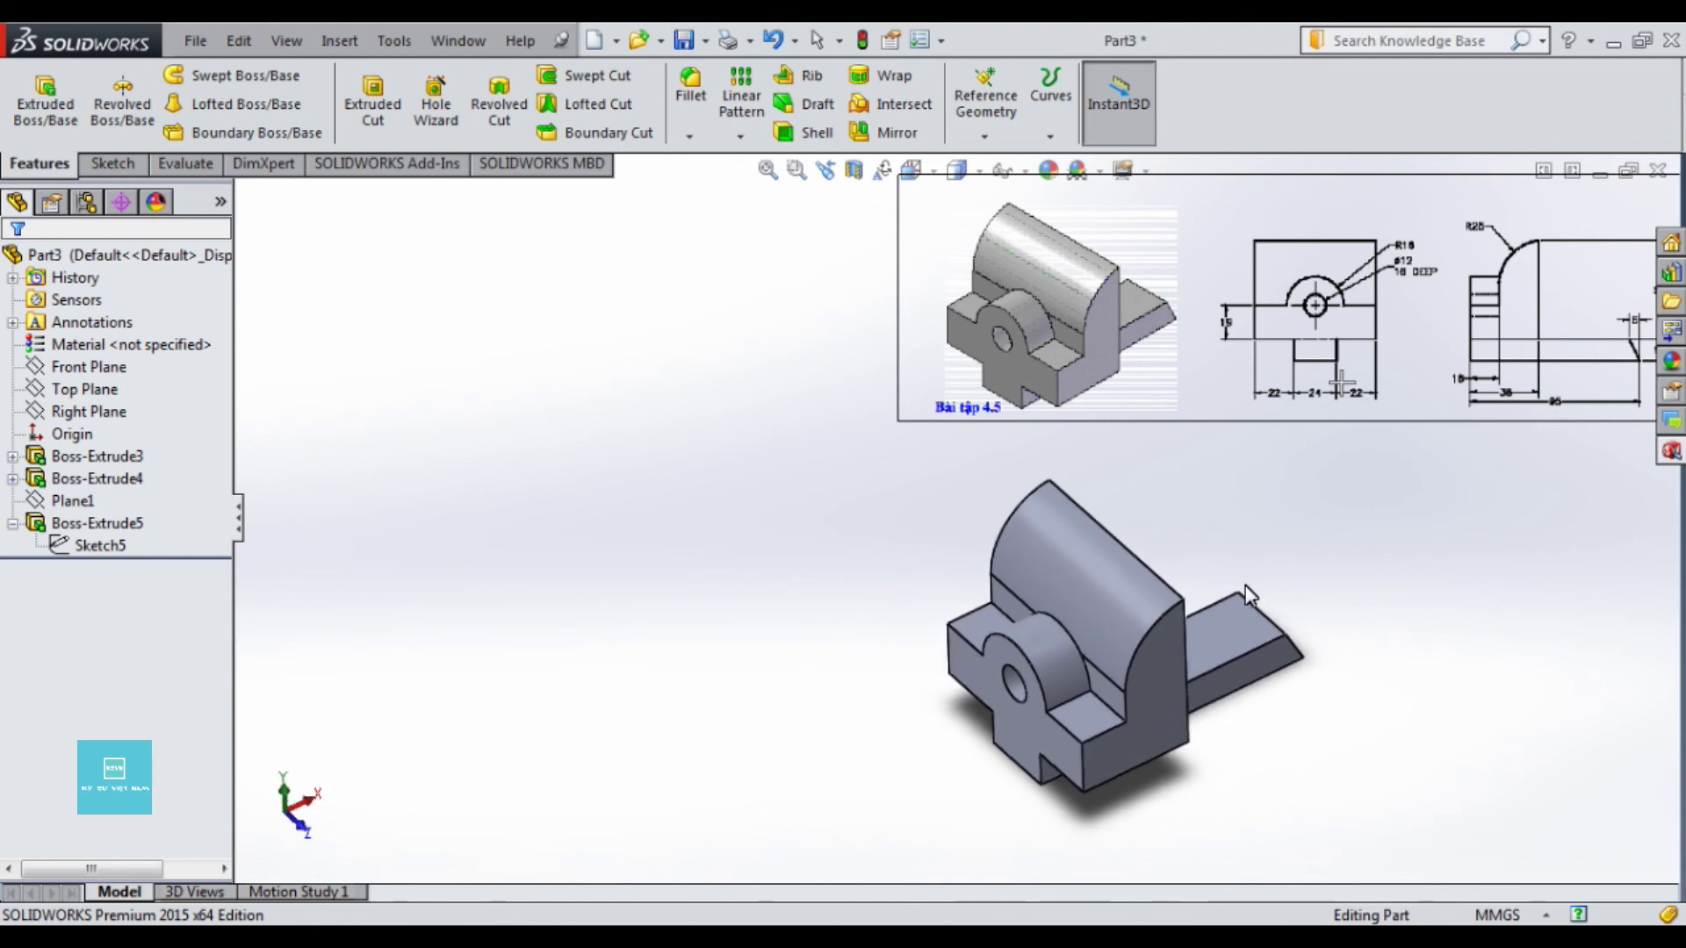
scroll(999, 561, up, 2)
scroll(1248, 525, down, 1)
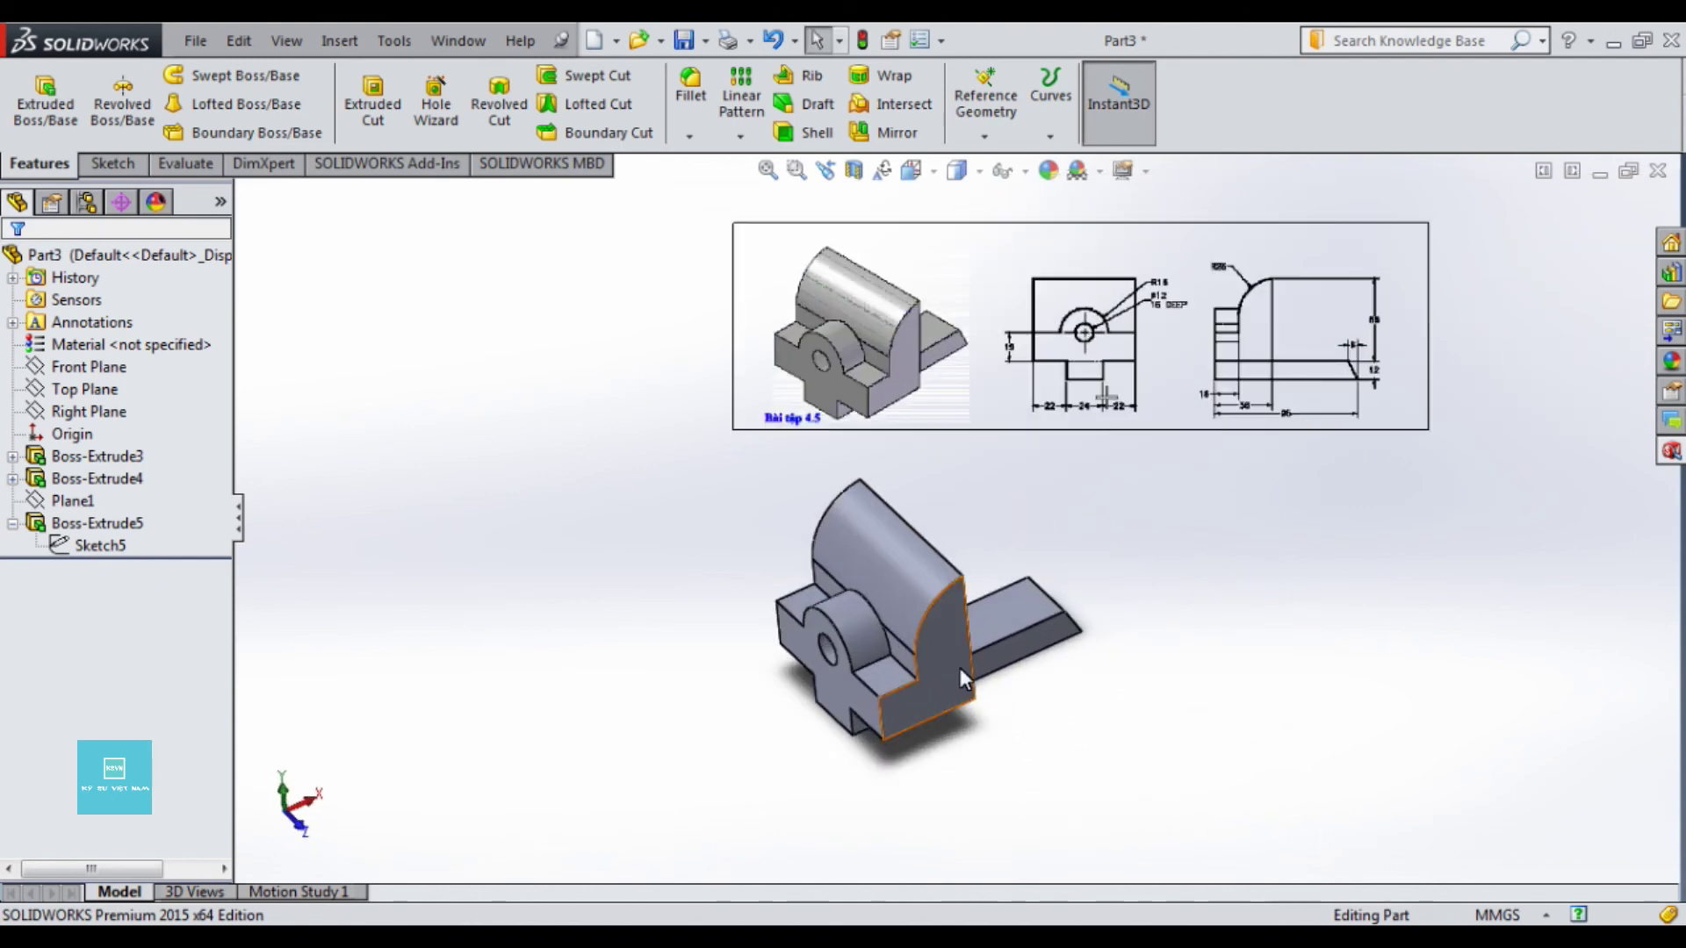
scroll(962, 631, down, 2)
mouse_move(912, 633)
middle_down()
mouse_move(940, 523)
mouse_move(933, 537)
middle_up()
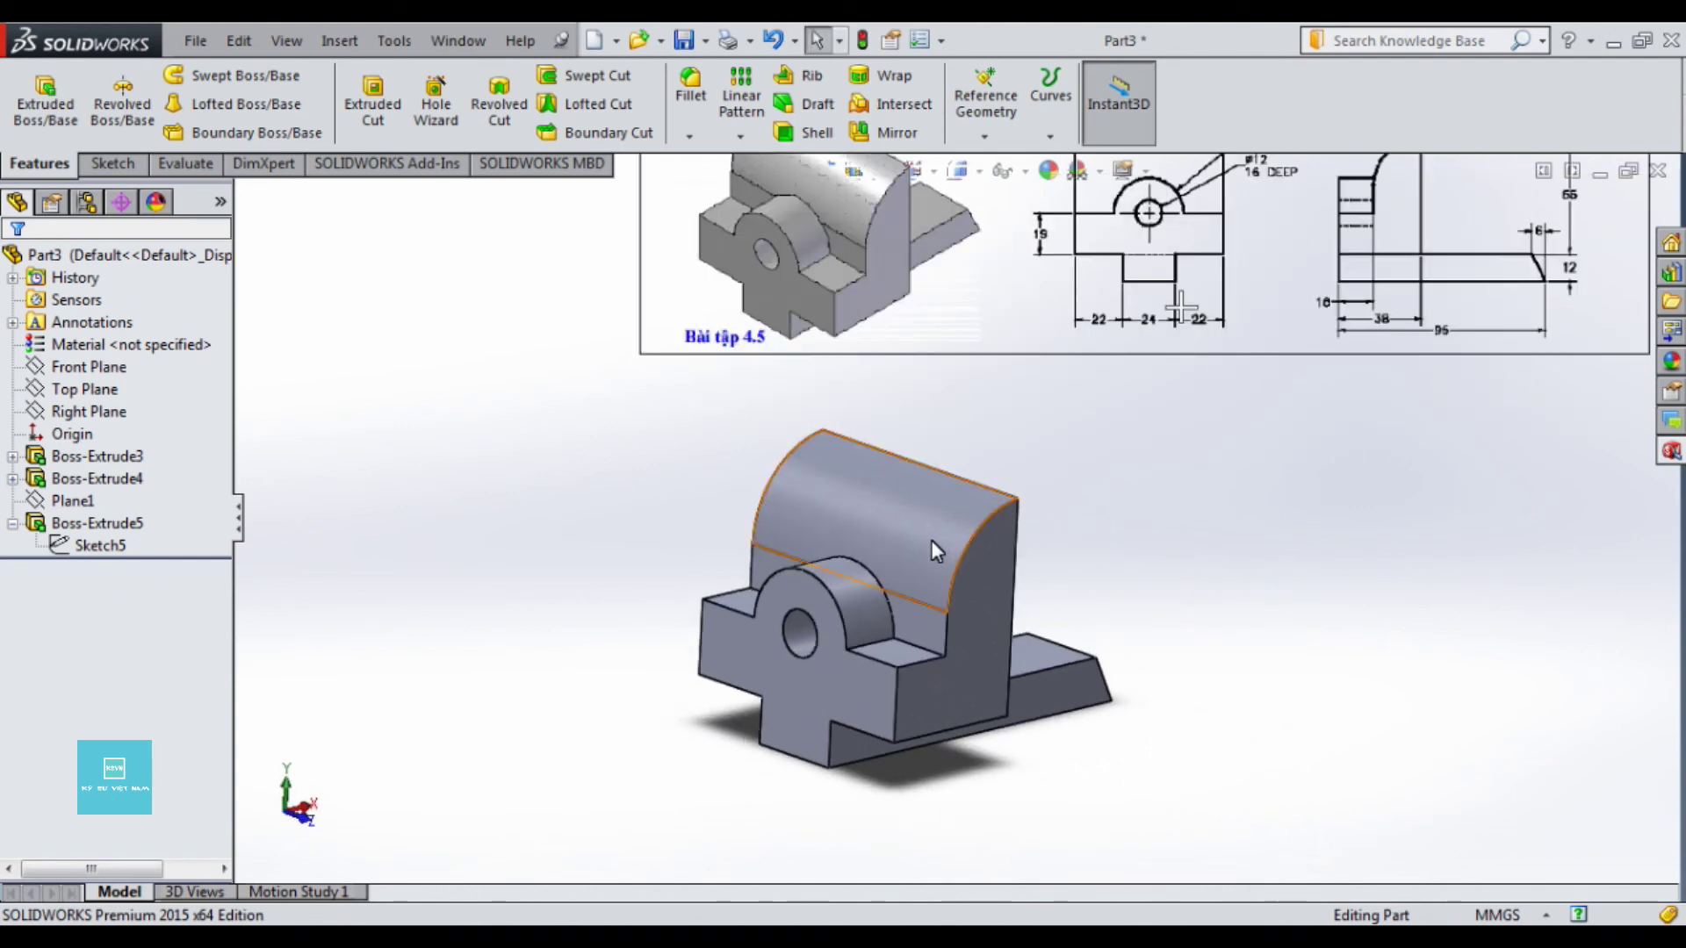
scroll(953, 685, up, 2)
scroll(954, 694, down, 1)
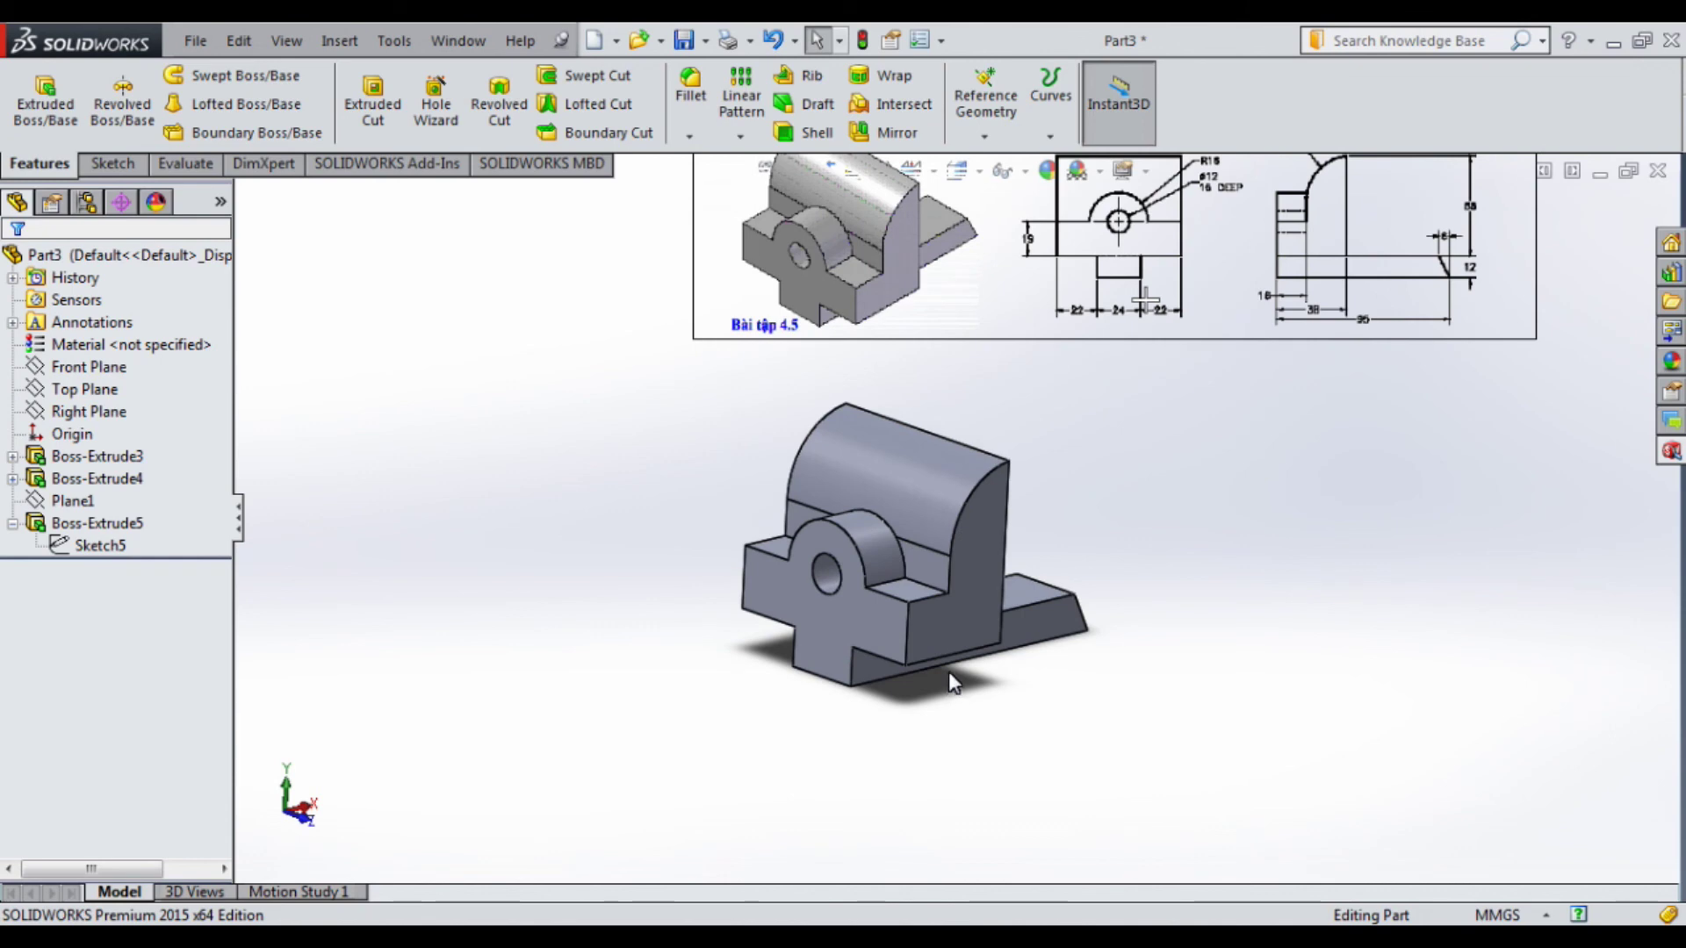
scroll(951, 681, up, 1)
scroll(966, 527, up, 1)
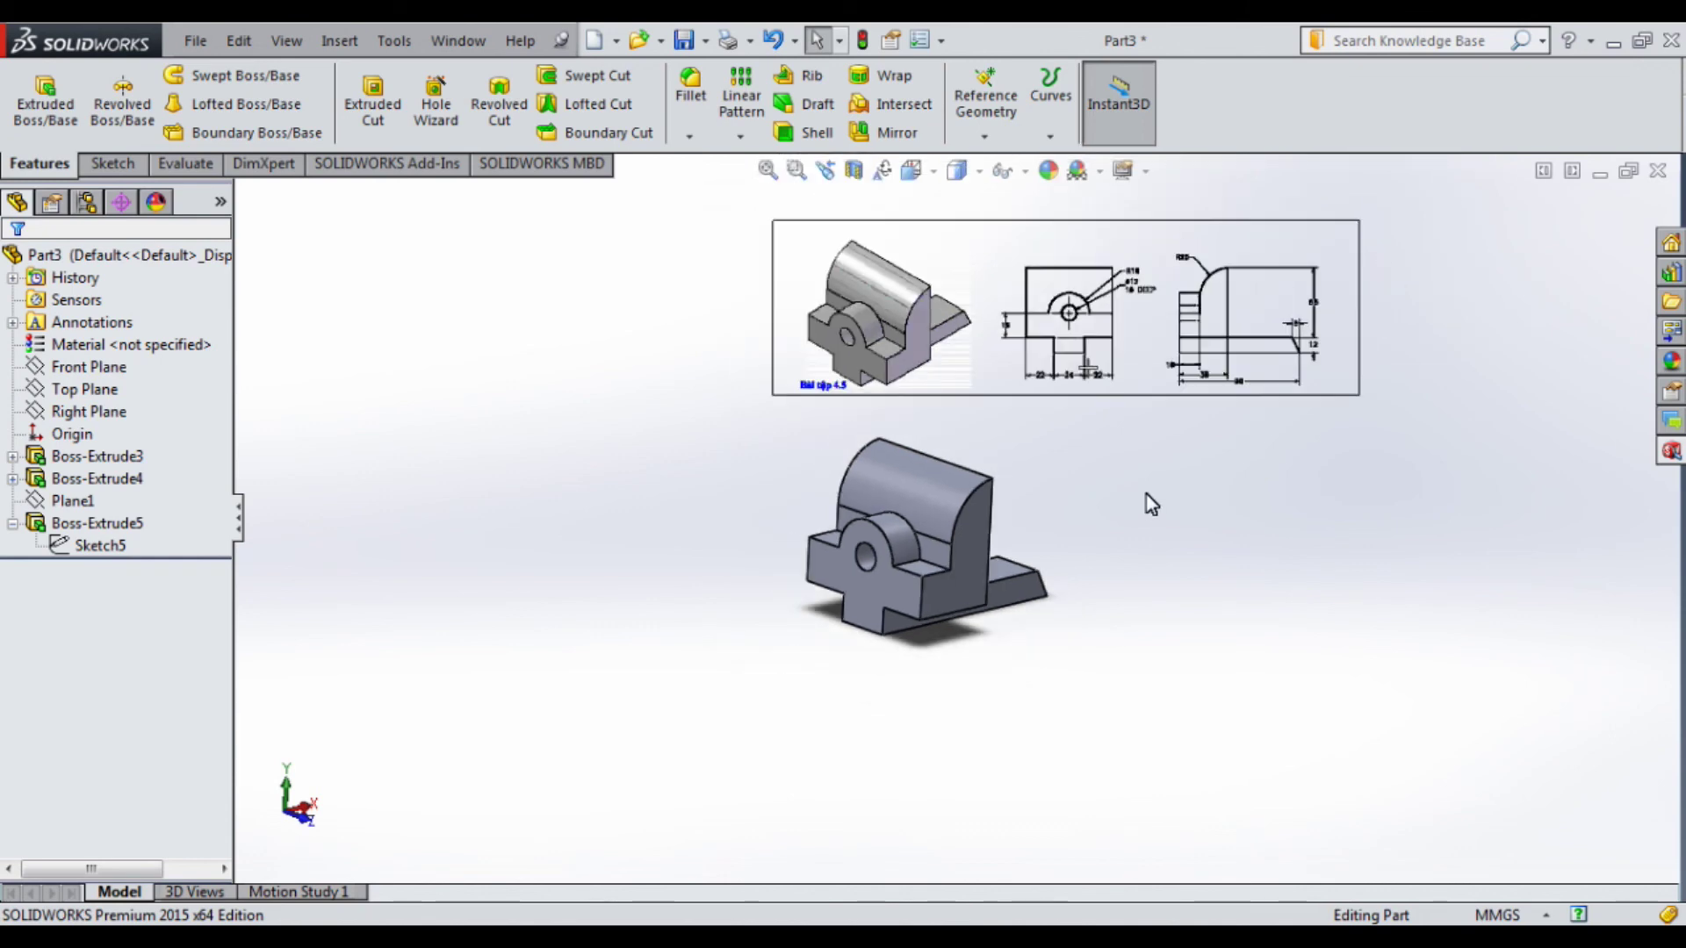